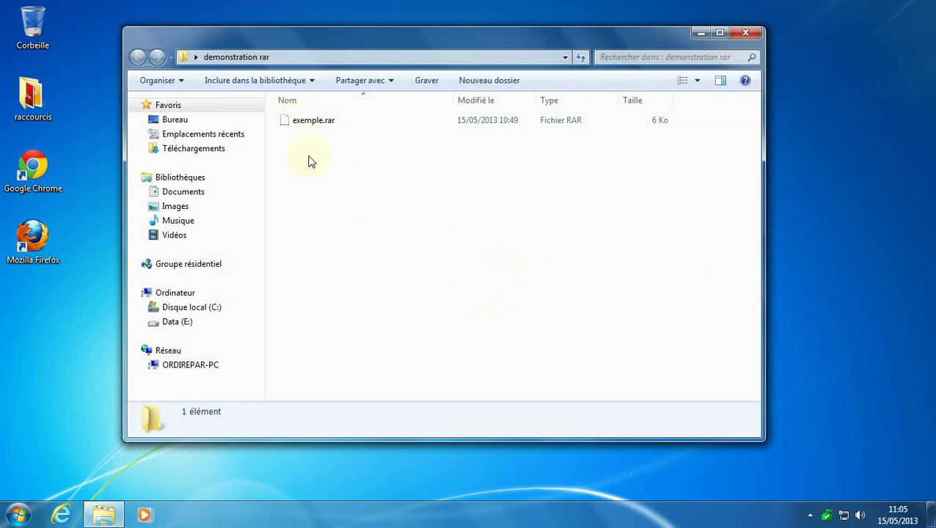
# Step: Try to open exemple.rar in the demonstration rar folder, cancel the program choice and close the folder window
pyautogui.doubleClick(309, 121)
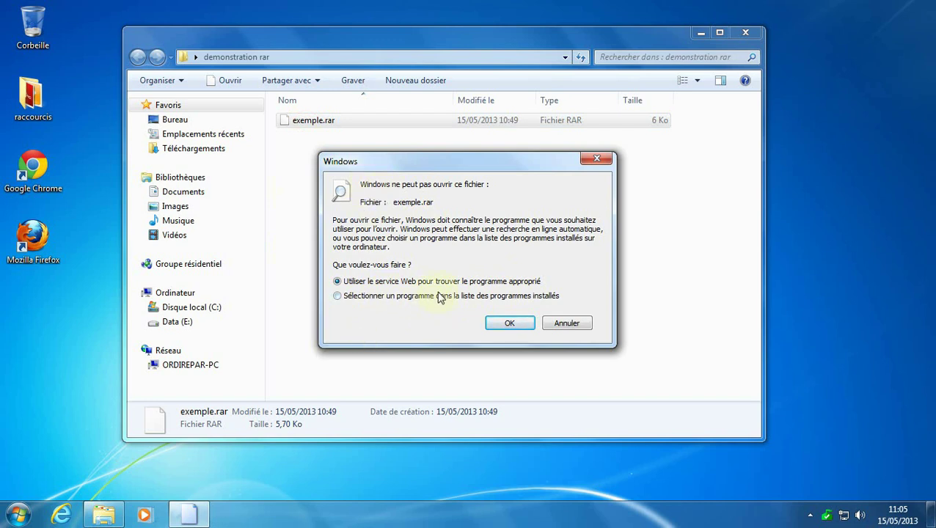
pyautogui.click(567, 324)
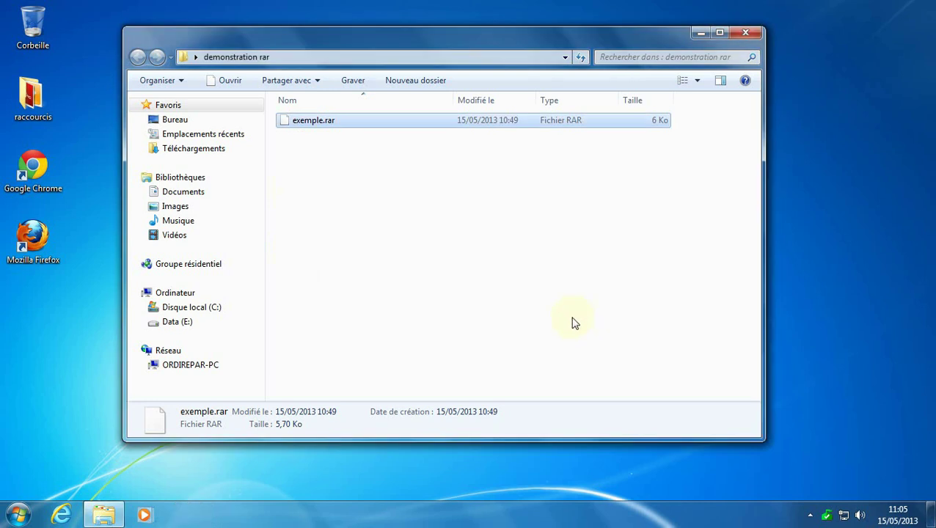
pyautogui.click(746, 32)
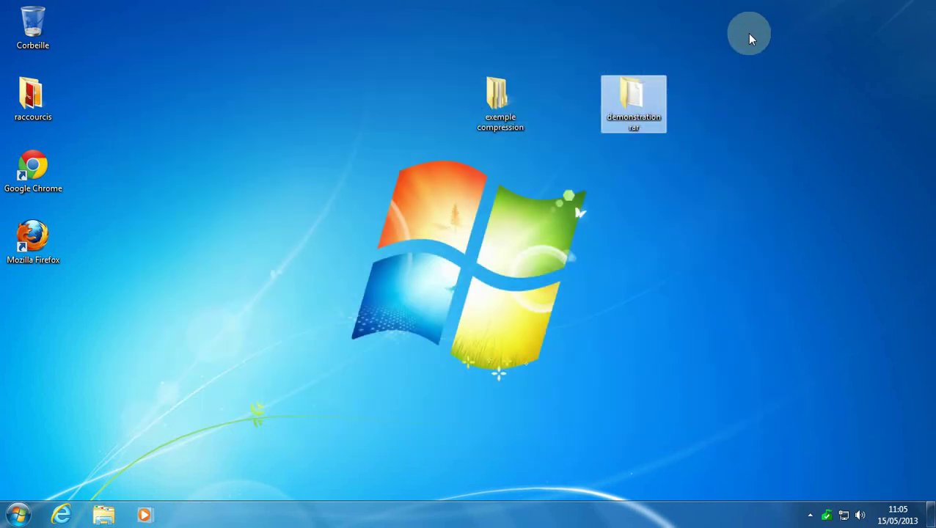
pyautogui.click(283, 252)
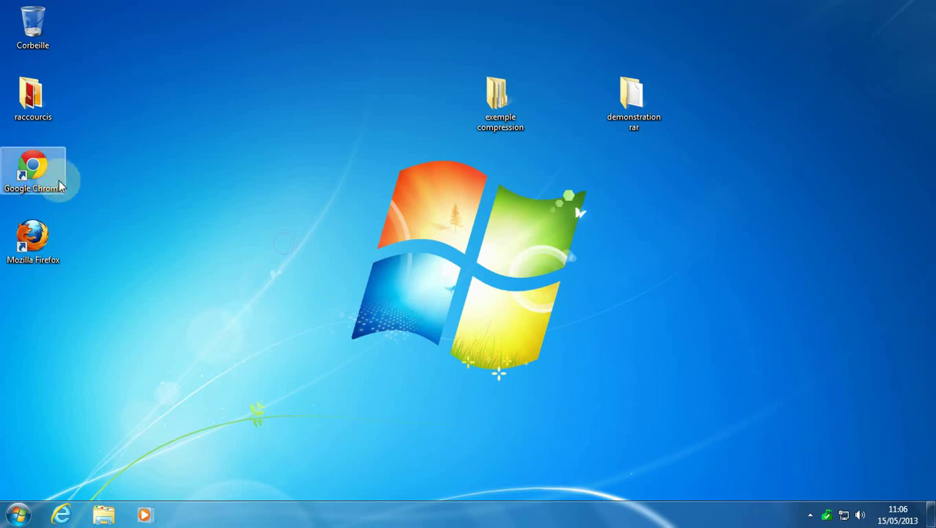
pyautogui.doubleClick(42, 170)
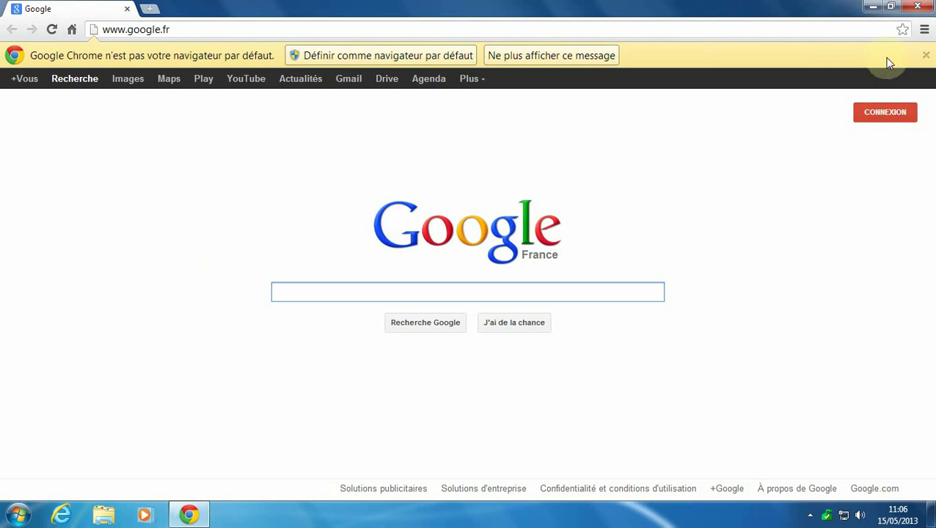
pyautogui.click(926, 56)
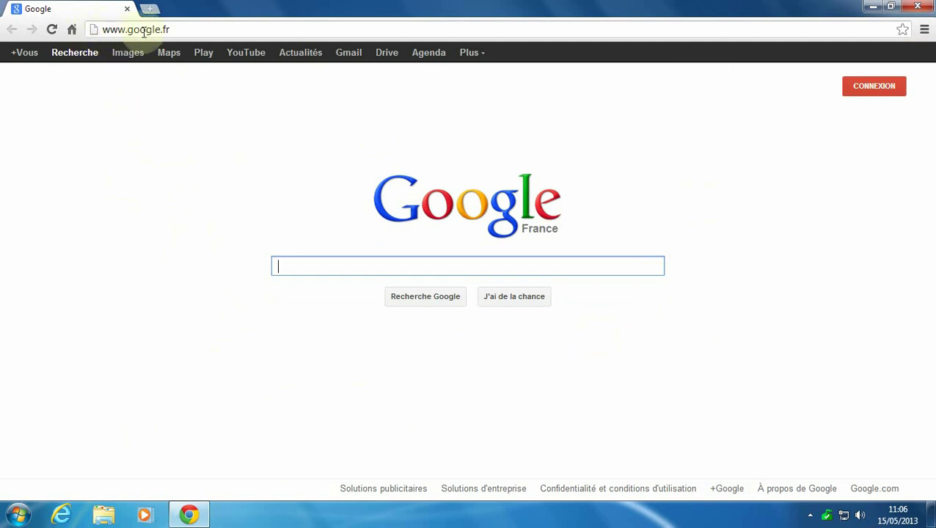
pyautogui.click(182, 29)
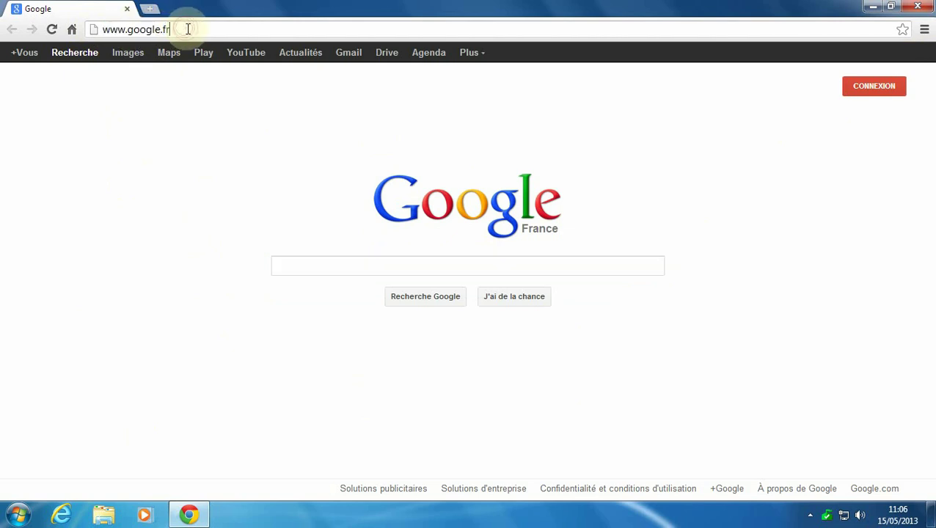
pyautogui.tripleClick(188, 29)
pyautogui.write('www.google.fr')
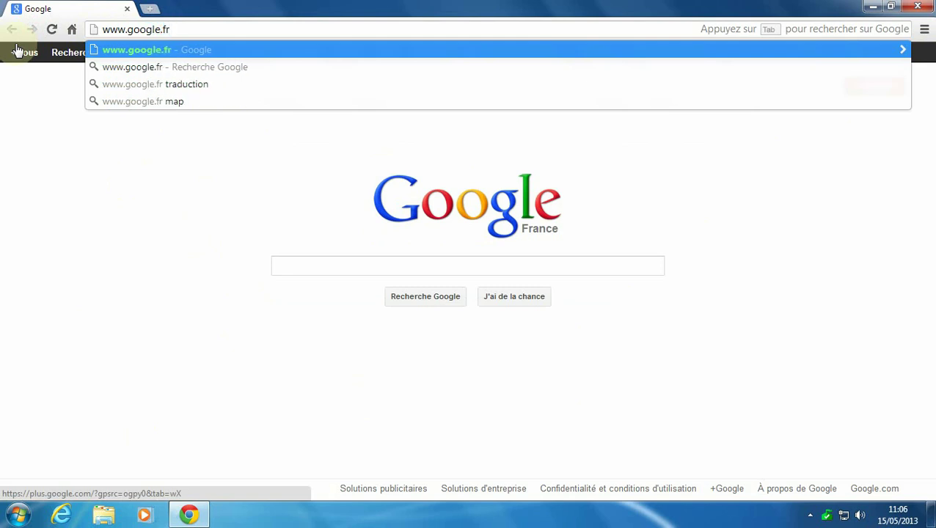
pyautogui.press('Return')
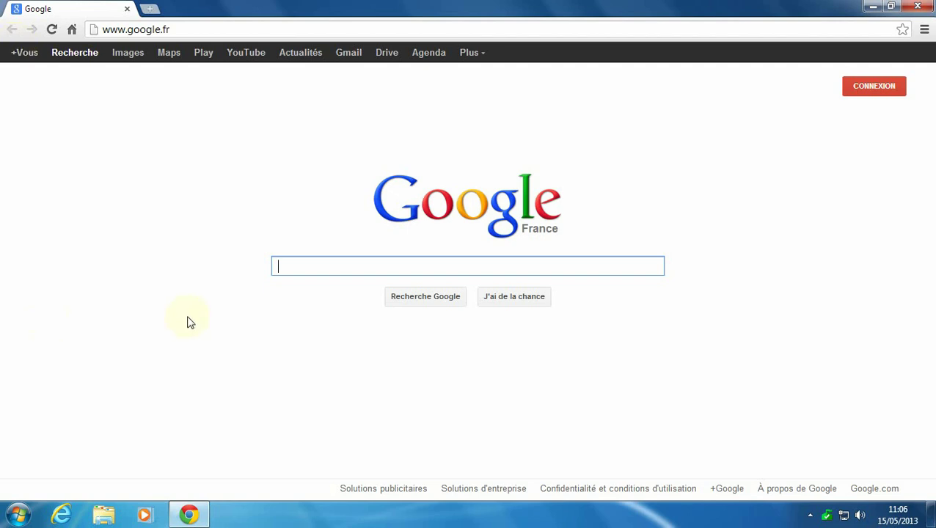
pyautogui.write('izarc')
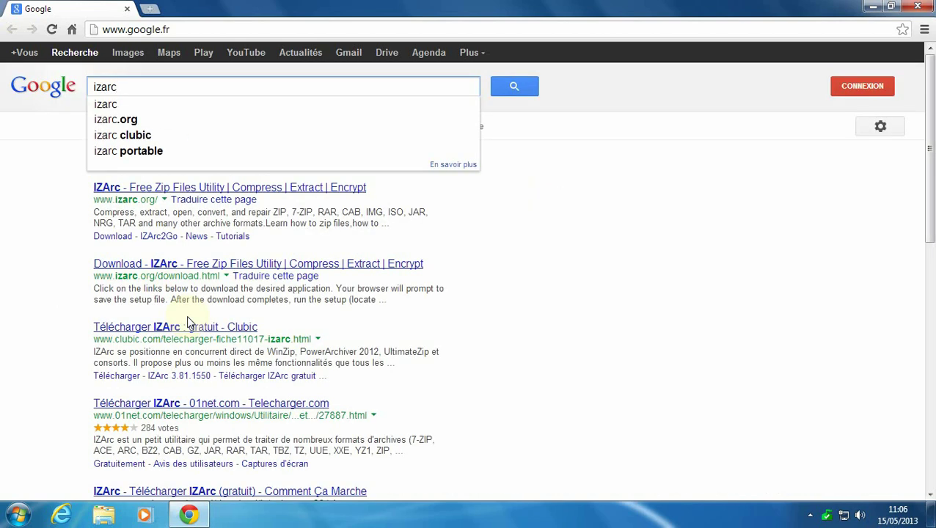
pyautogui.press('Return')
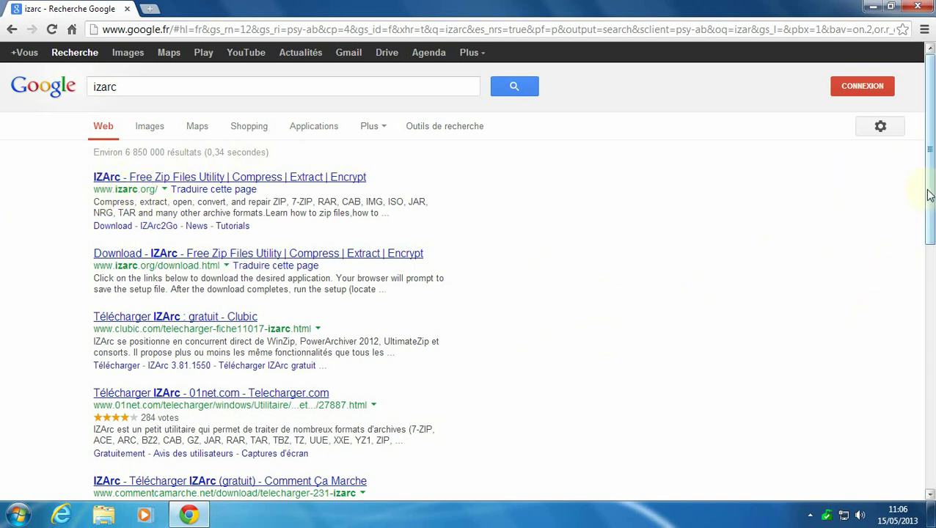
pyautogui.moveTo(929, 192); pyautogui.dragTo(927, 244)
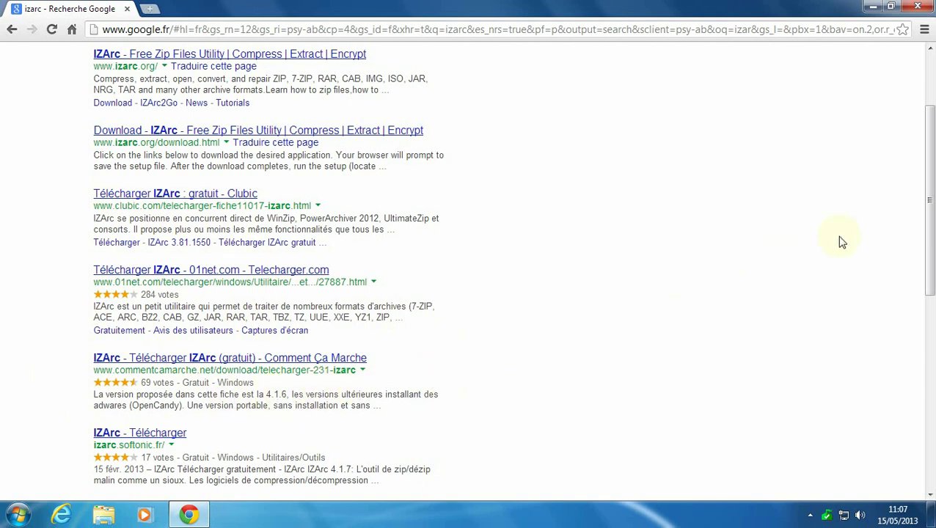
pyautogui.moveTo(930, 204); pyautogui.dragTo(930, 147)
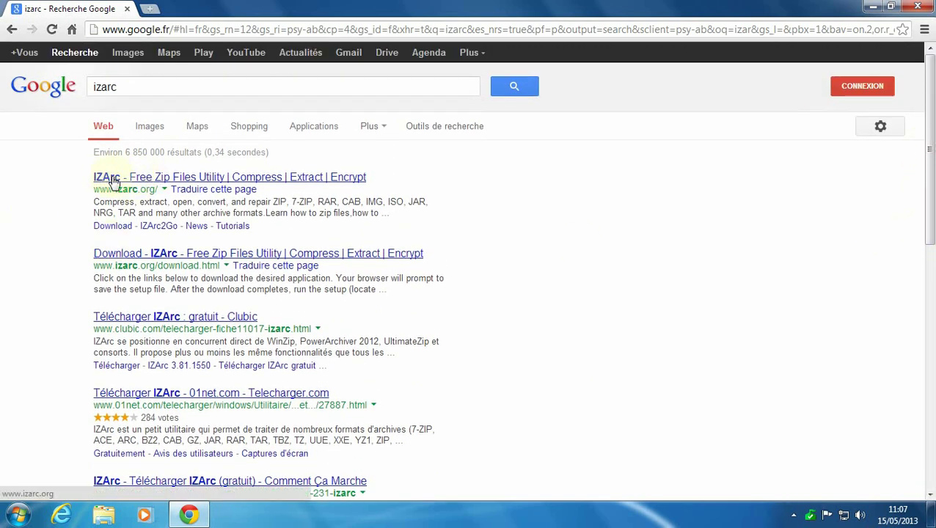
pyautogui.click(189, 182)
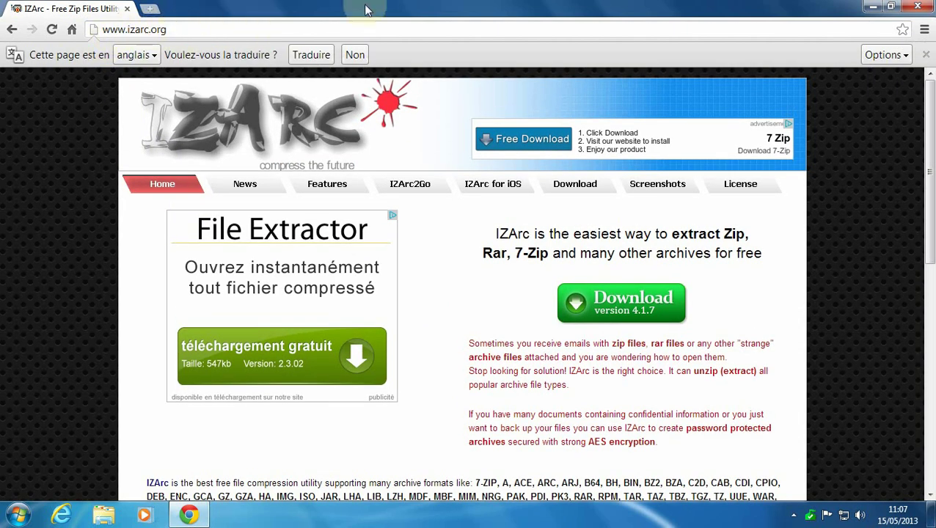
pyautogui.click(927, 55)
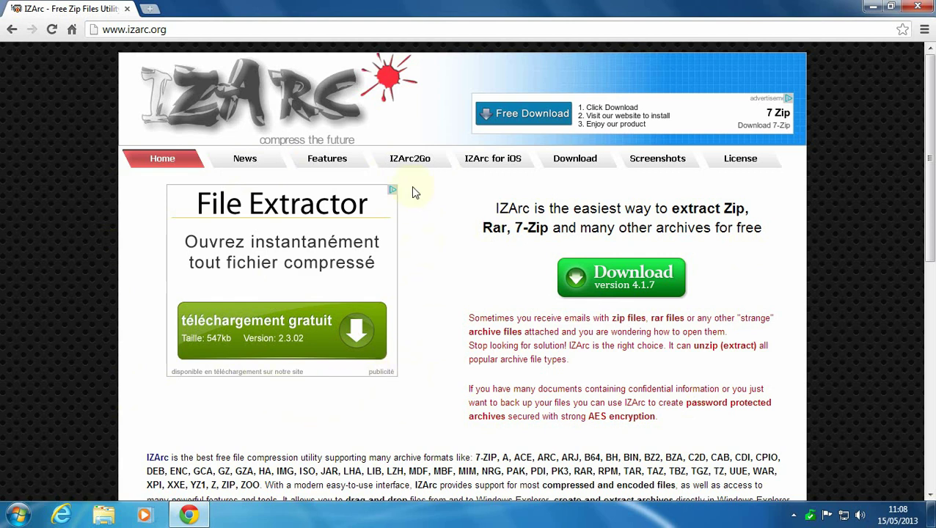
# Step: Download the IZArc version 4.1.7 installer from the site's download page and close the browser
pyautogui.click(615, 287)
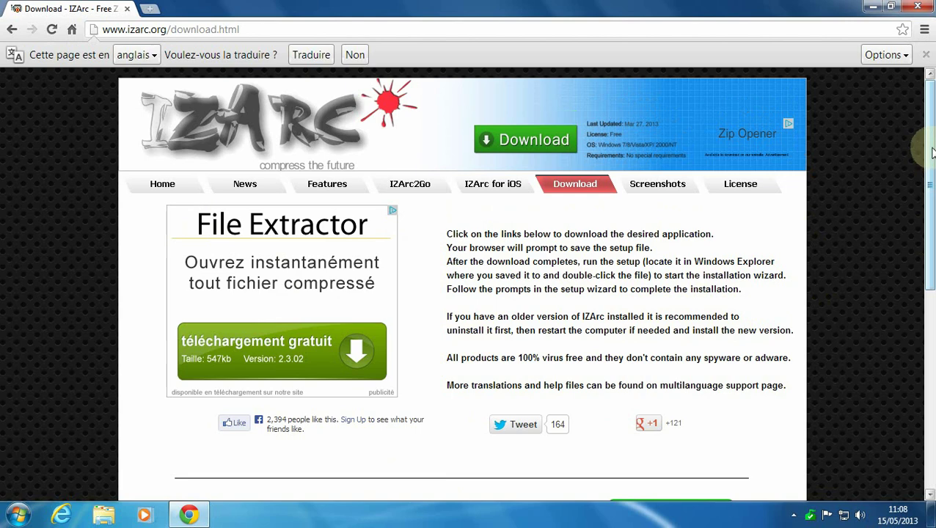
pyautogui.moveTo(929, 156); pyautogui.dragTo(926, 284)
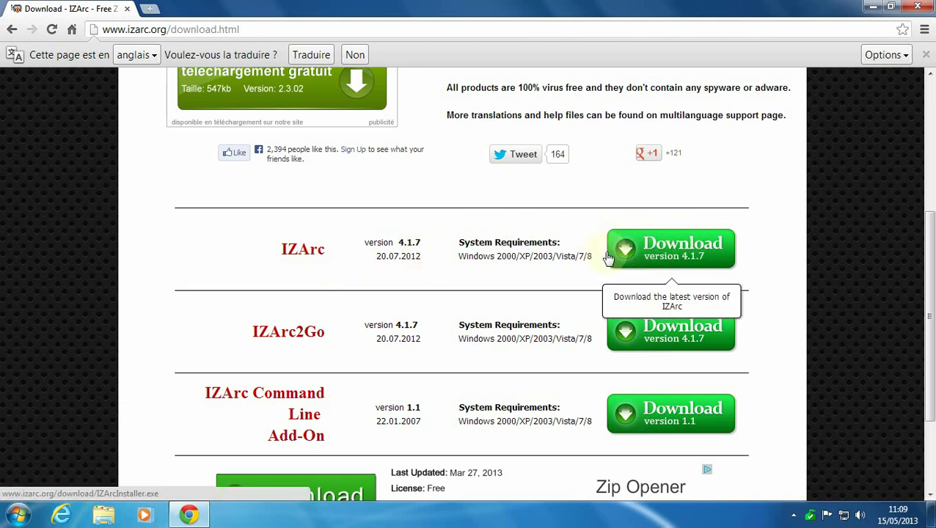
pyautogui.click(653, 253)
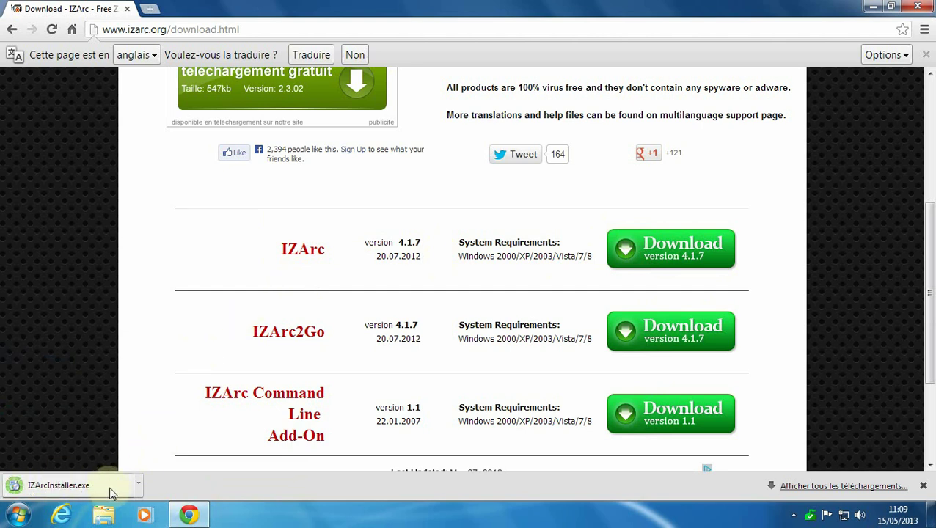
pyautogui.click(918, 8)
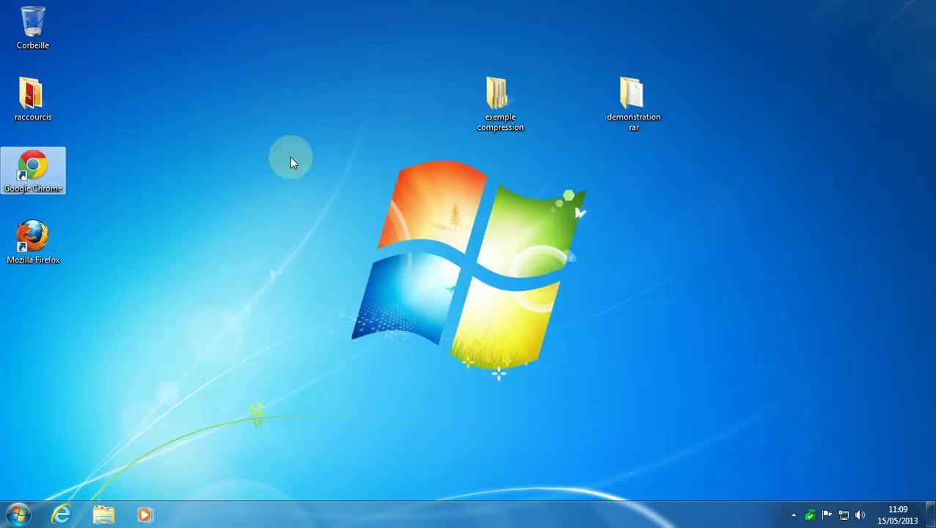
# Step: Open the Téléchargements folder in Windows Explorer
pyautogui.click(180, 289)
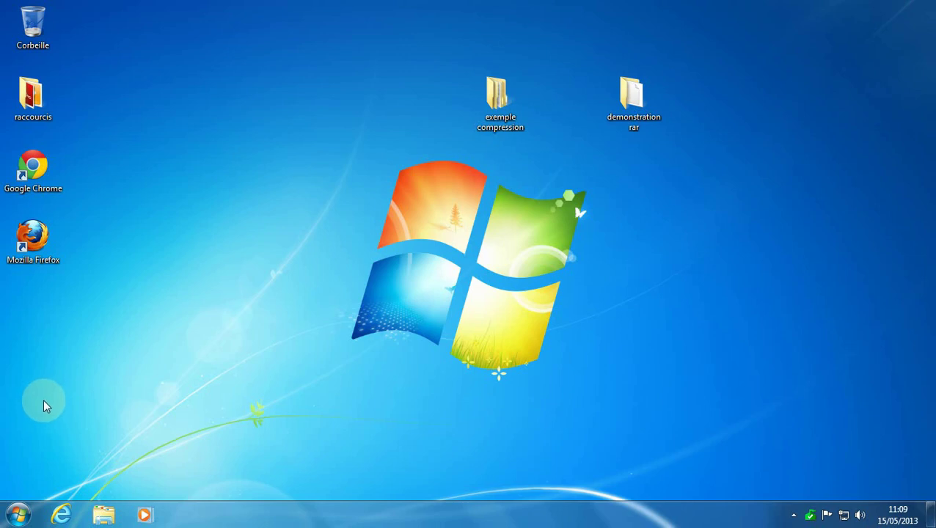
pyautogui.click(17, 518)
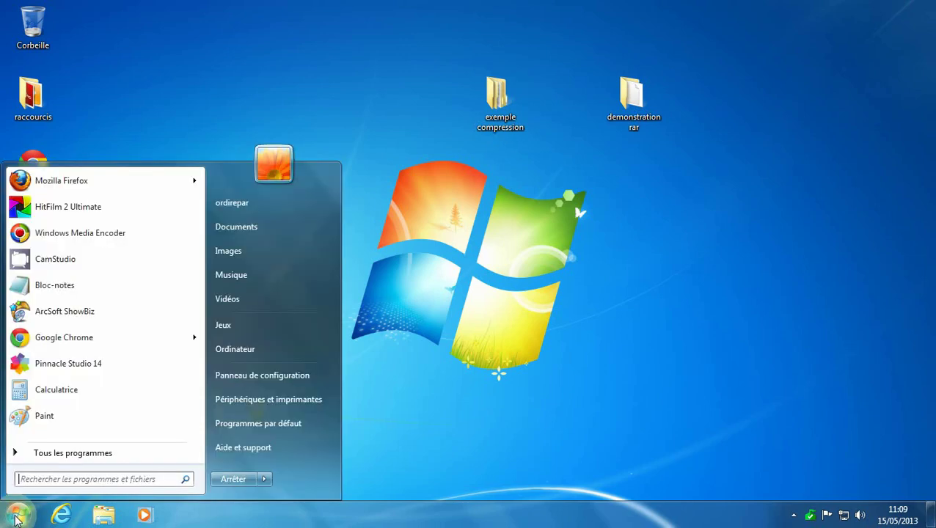
pyautogui.click(224, 234)
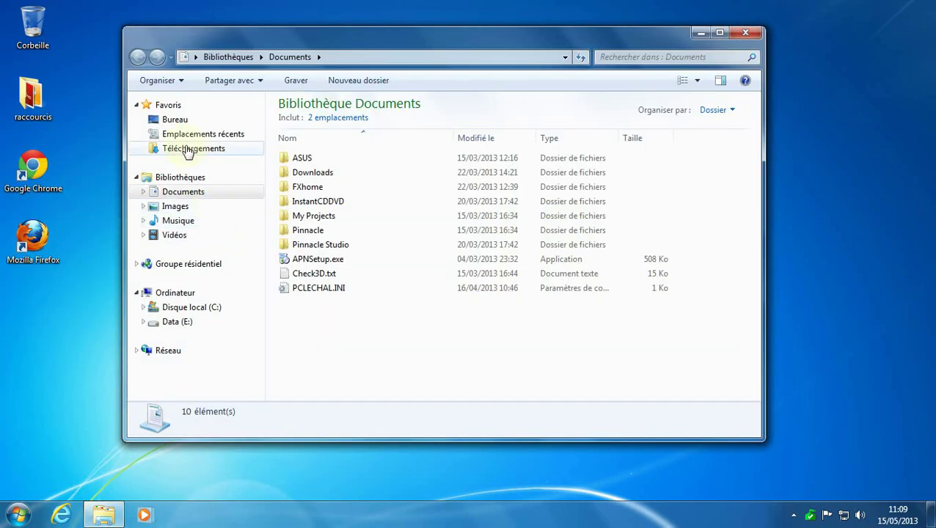
pyautogui.click(189, 154)
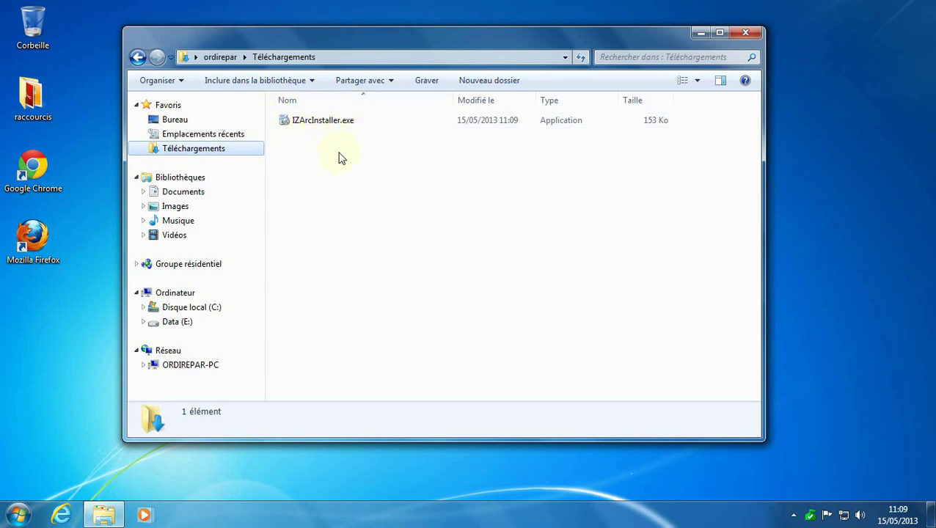
# Step: Create a new folder named "izarc - logiciel de compression de fichiers" in Téléchargements
pyautogui.click(490, 82)
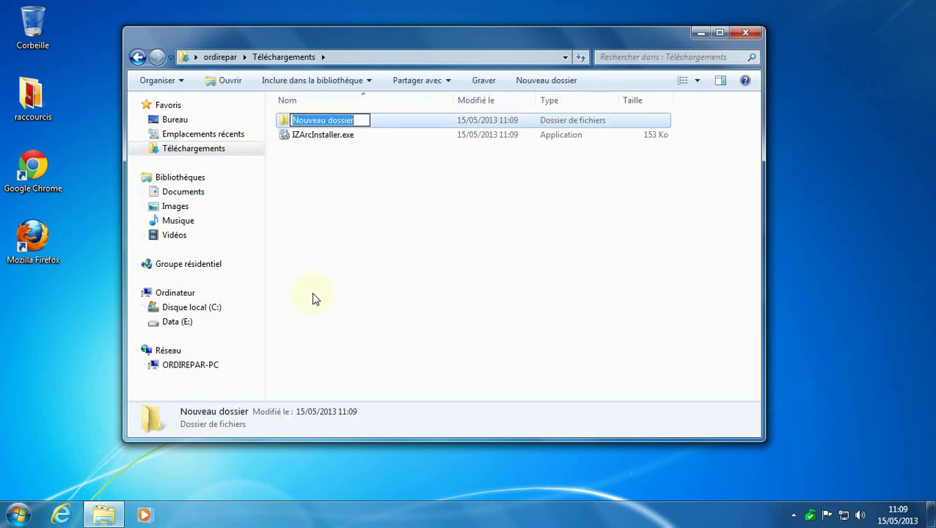
pyautogui.write('izarc -')
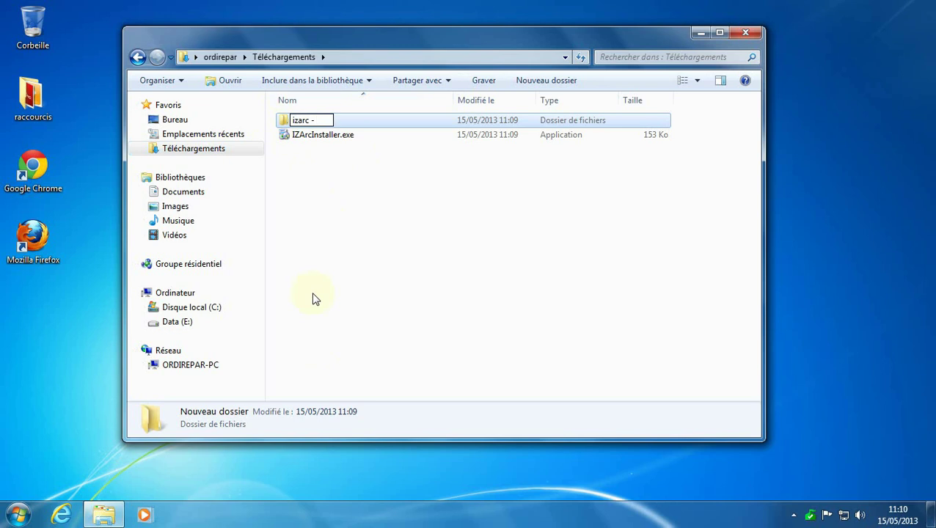
pyautogui.write('logiciel de com')
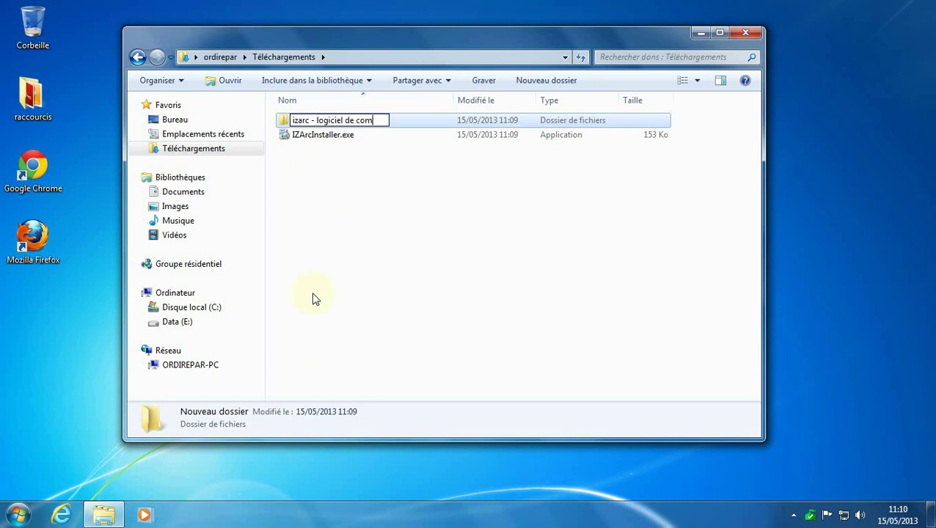
pyautogui.write('pression de fichiers')
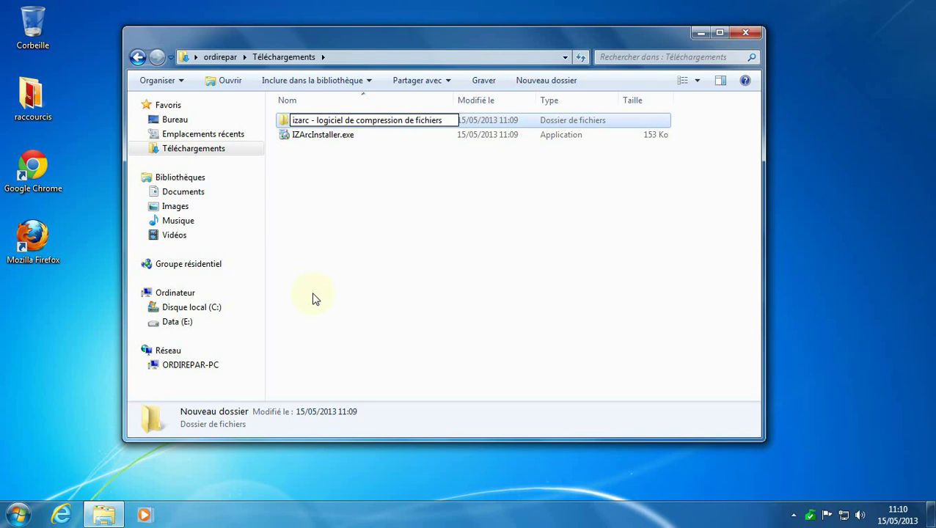
pyautogui.press('Return')
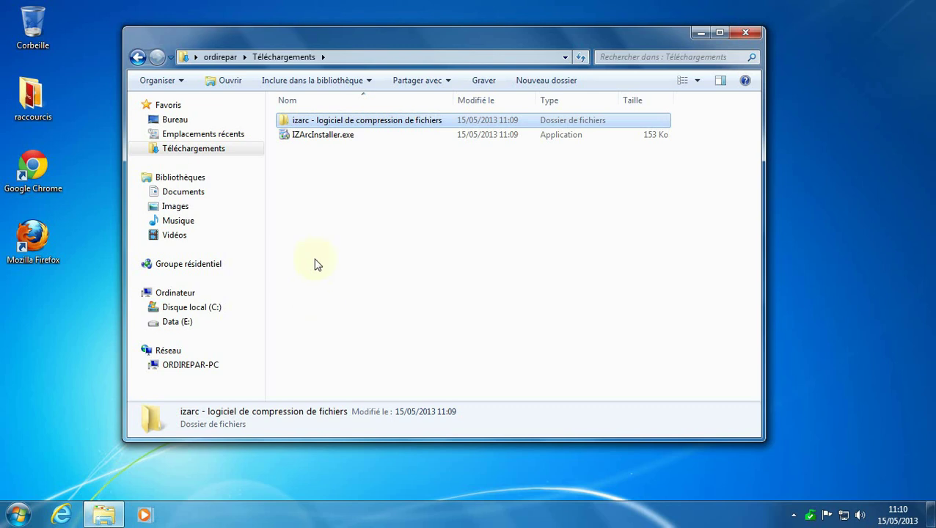
# Step: Move IZArcInstaller.exe into the "izarc - logiciel de compression de fichiers" folder and open that folder
pyautogui.click(307, 143)
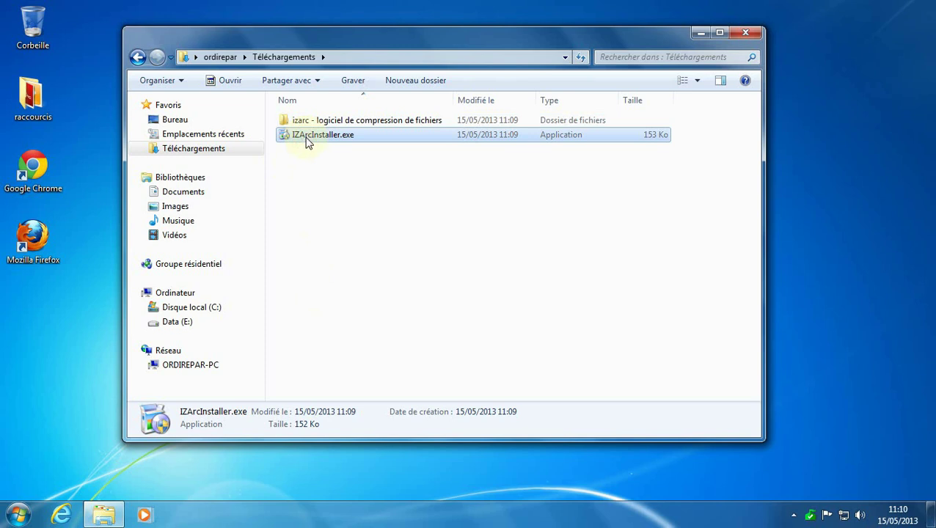
pyautogui.moveTo(309, 140); pyautogui.dragTo(309, 123)
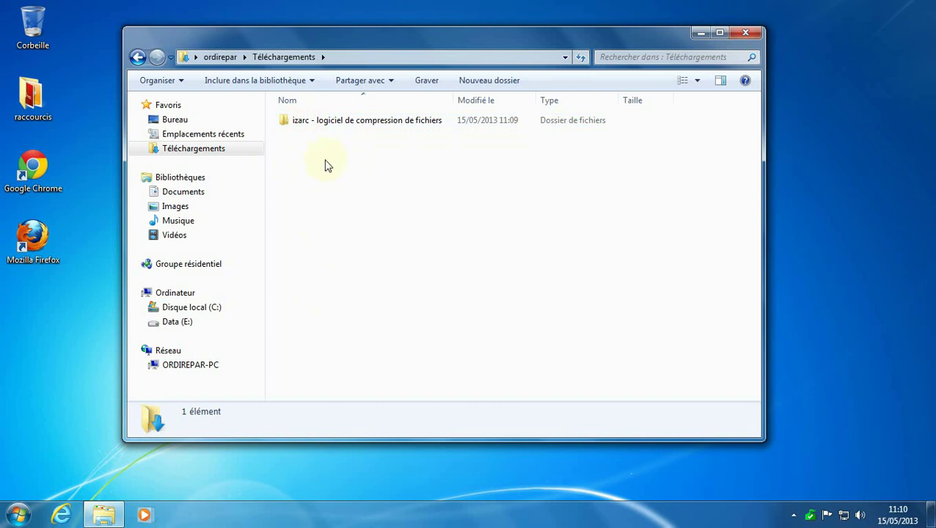
pyautogui.doubleClick(287, 124)
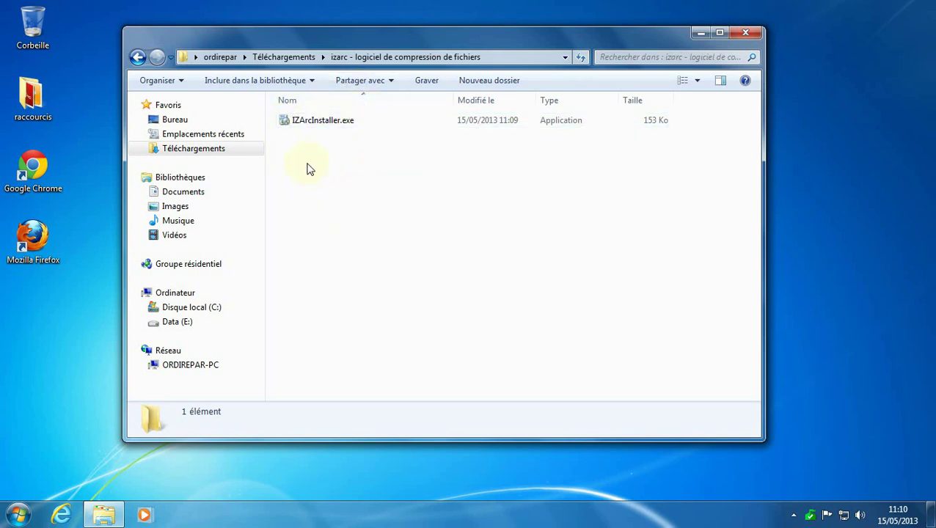
# Step: Run IZArcInstaller.exe, deselect the QuickShare Widget and skip that special offer
pyautogui.doubleClick(292, 129)
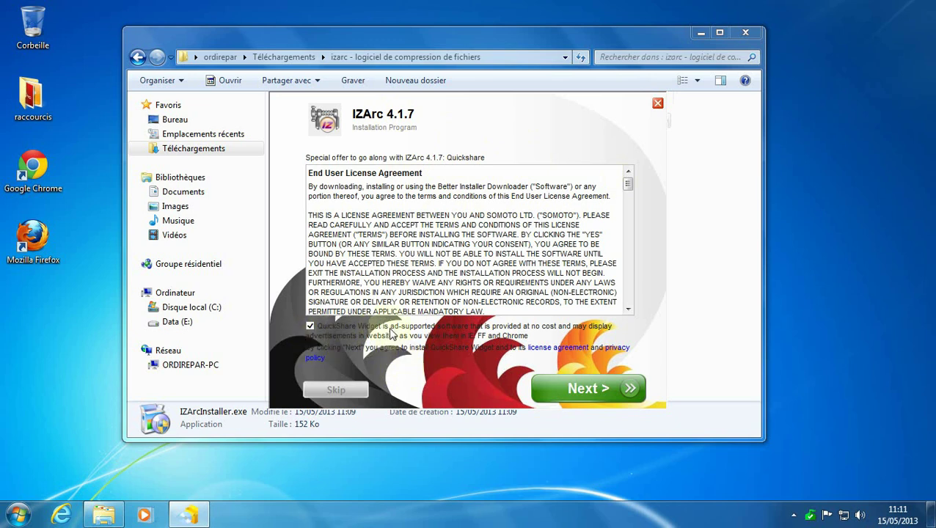
pyautogui.click(310, 326)
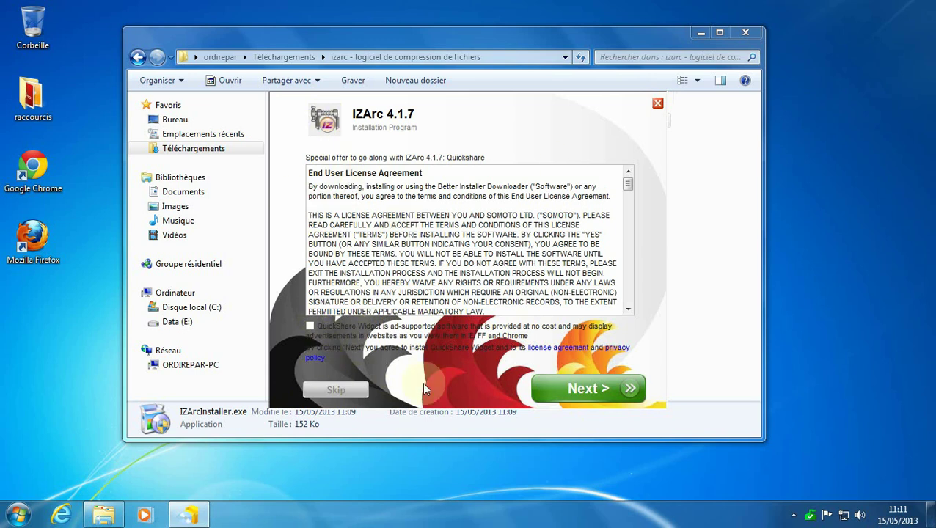
pyautogui.click(337, 389)
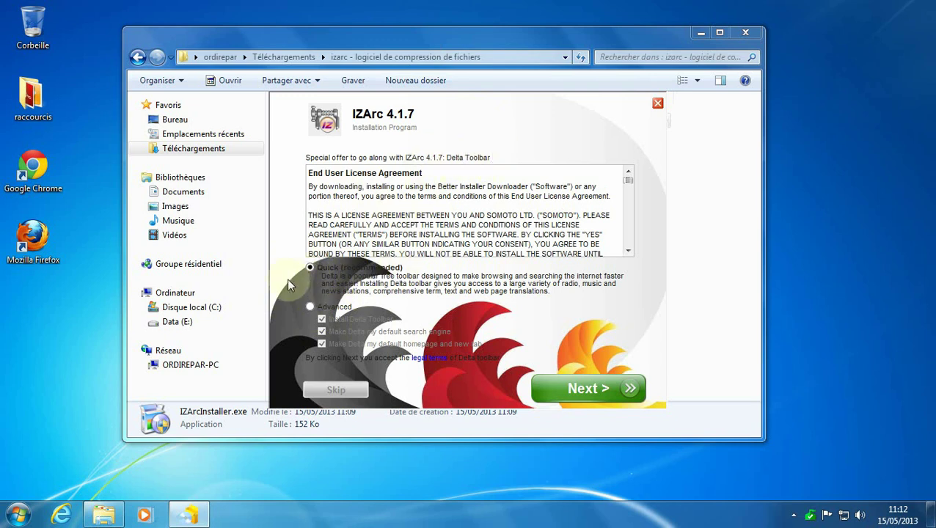
# Step: Choose the Advanced option for the Delta Toolbar offer, skip it and refuse its installation in the confirmation dialog
pyautogui.click(311, 306)
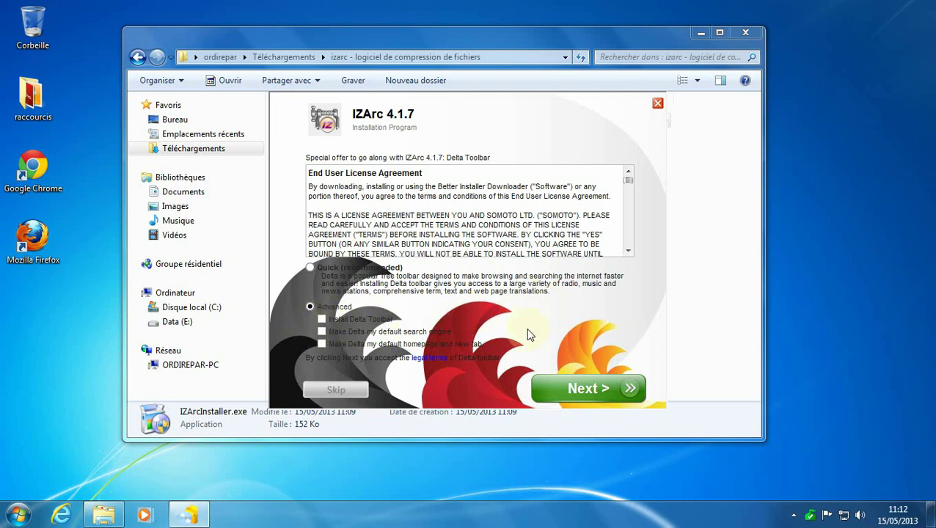
pyautogui.click(337, 389)
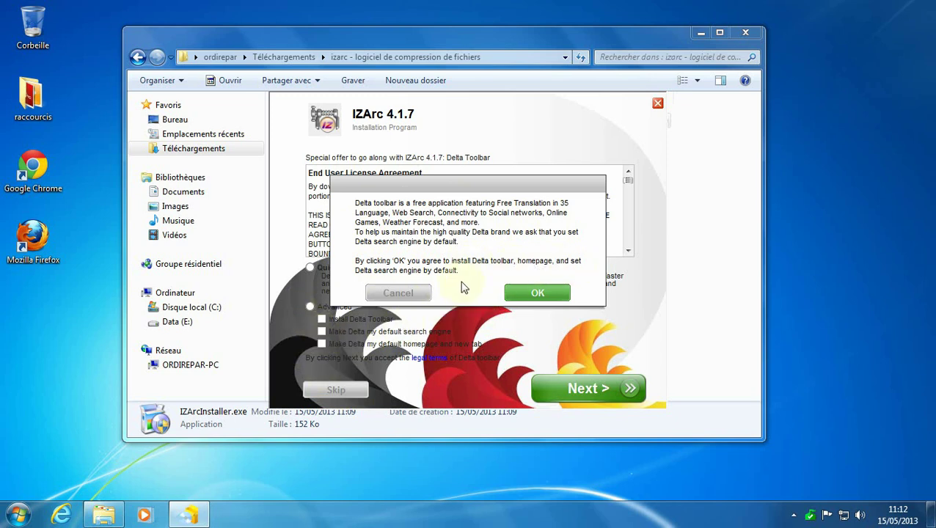
pyautogui.click(398, 293)
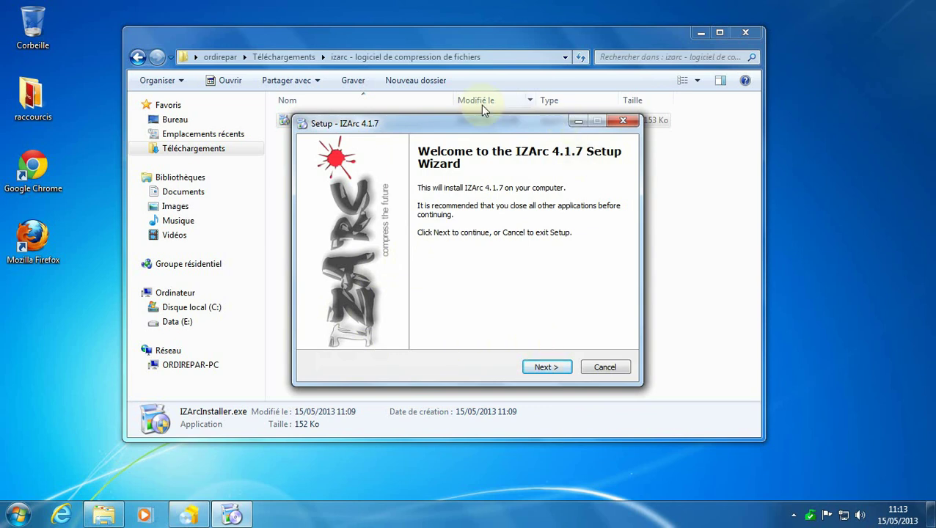
# Step: Accept the IZArc license agreement and keep C:\Program Files (x86)\IZArc and the IZArc Start Menu folder as setup locations
pyautogui.click(547, 368)
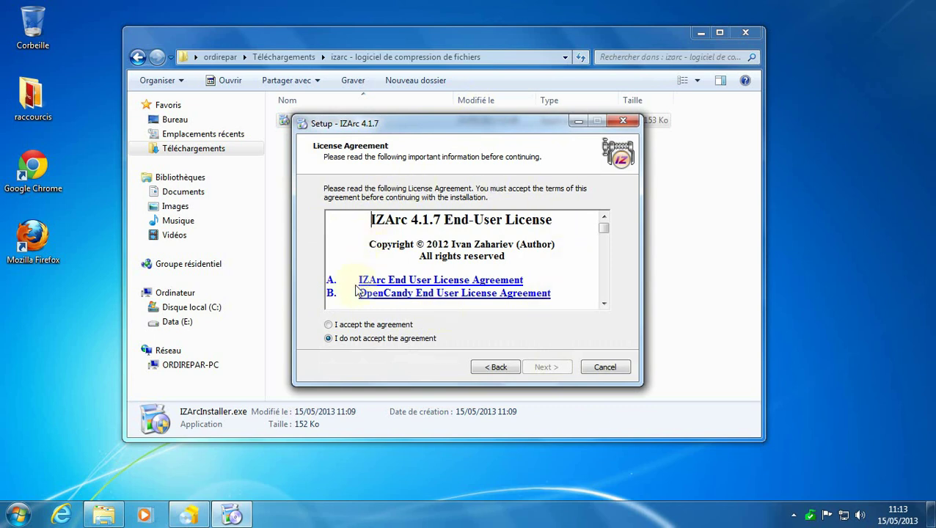
pyautogui.click(329, 326)
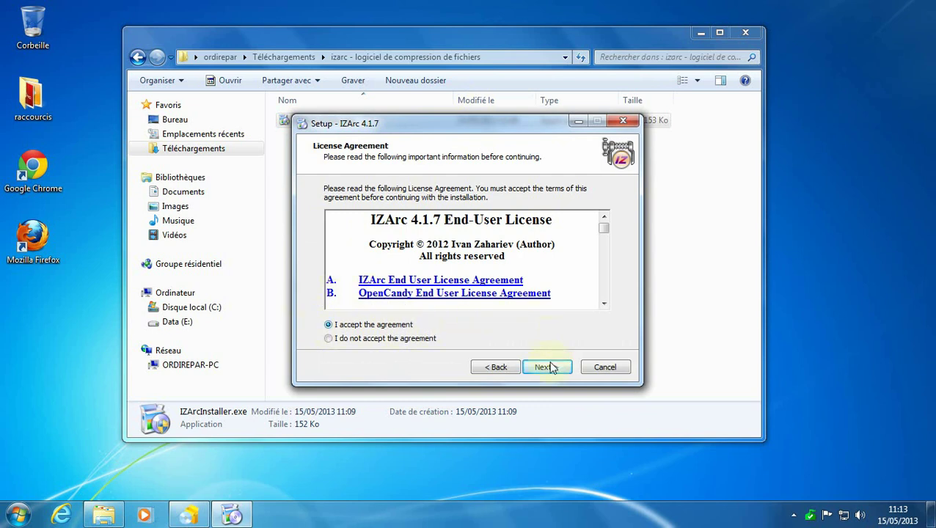
pyautogui.click(547, 367)
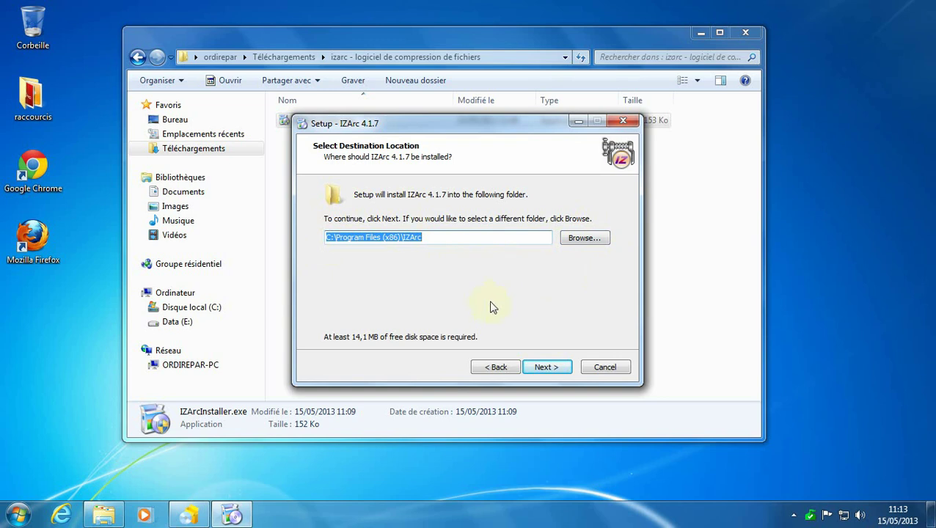
pyautogui.click(546, 368)
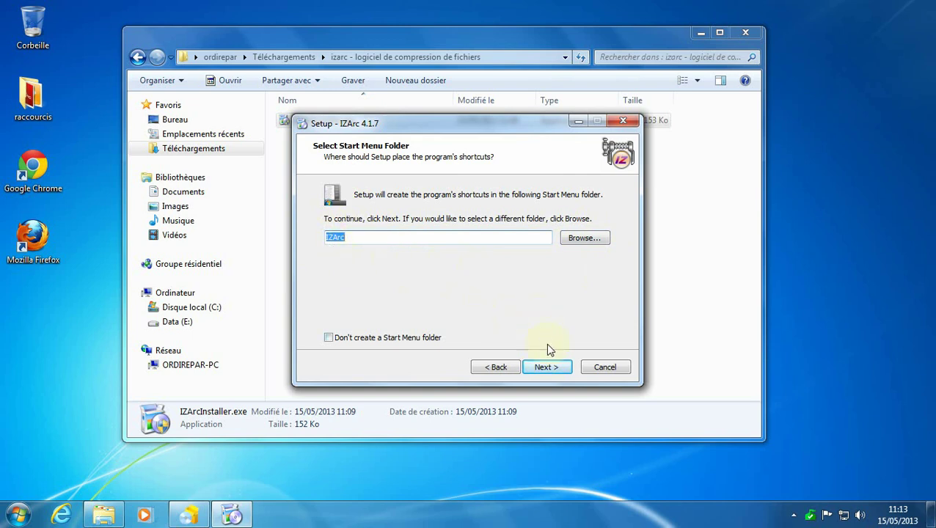
pyautogui.click(546, 367)
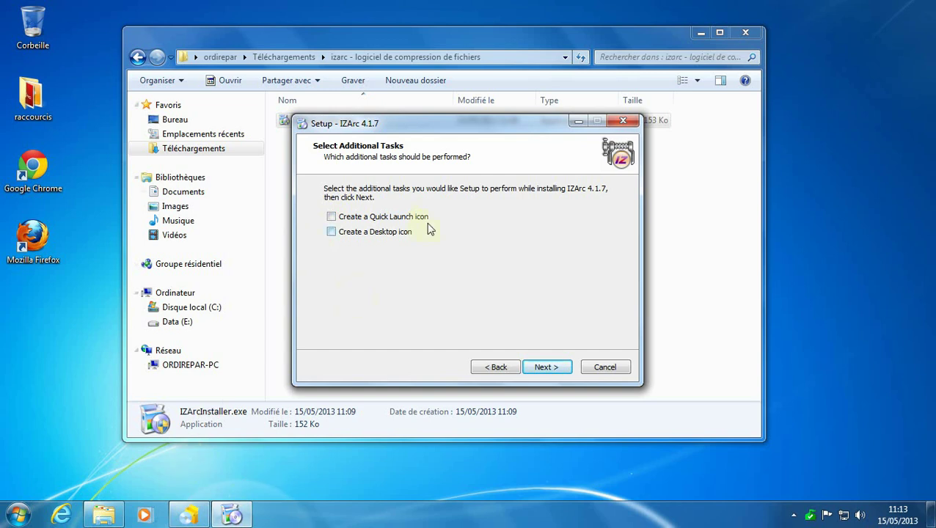
# Step: Install IZArc without Quick Launch or Desktop icons and decline the Goal United offer
pyautogui.click(547, 367)
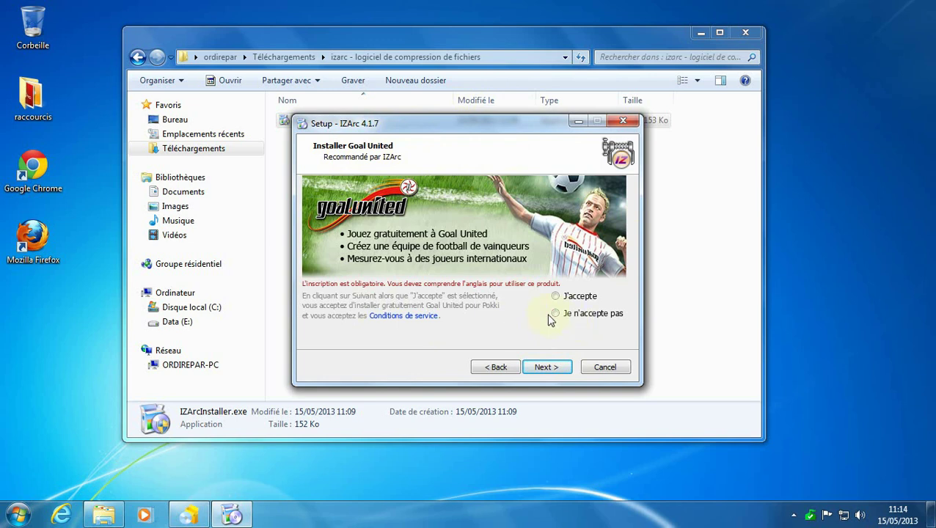
pyautogui.click(552, 370)
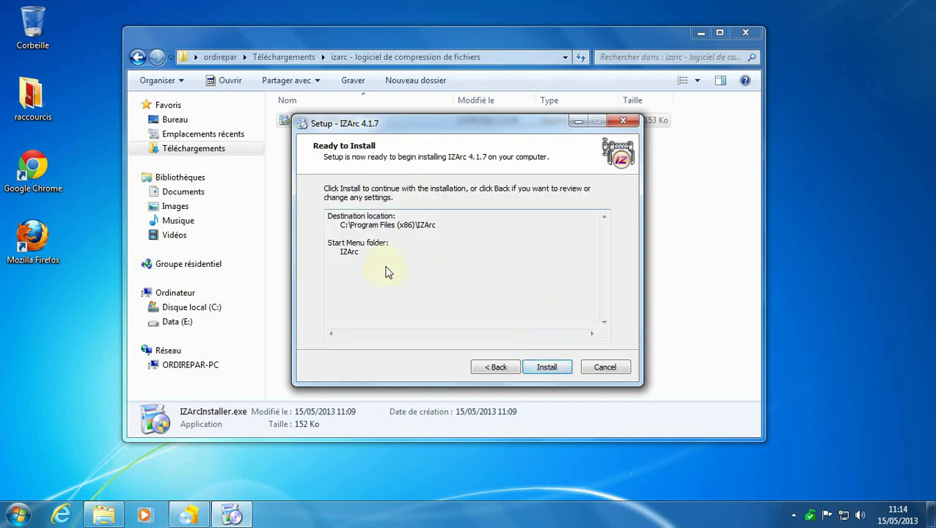
pyautogui.click(546, 369)
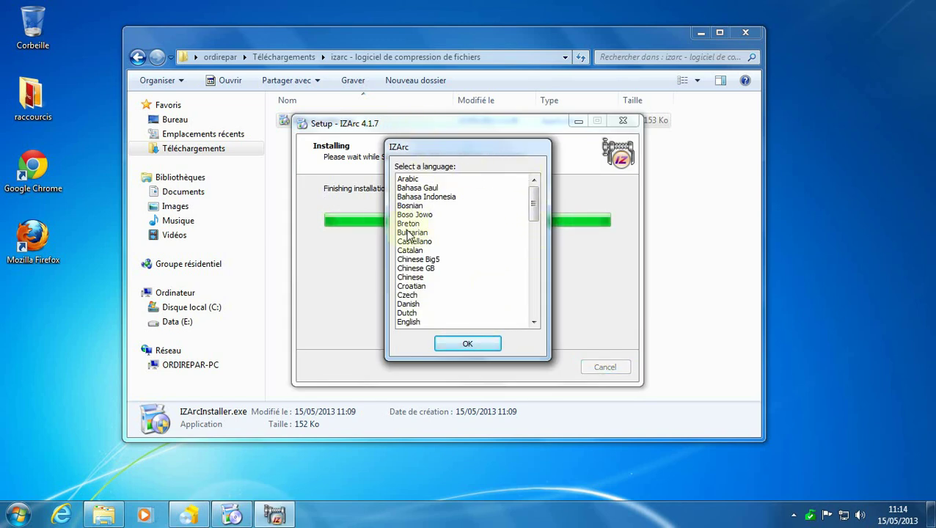
# Step: Set IZArc's language to French and accept the default file associations
pyautogui.moveTo(532, 198); pyautogui.dragTo(533, 220)
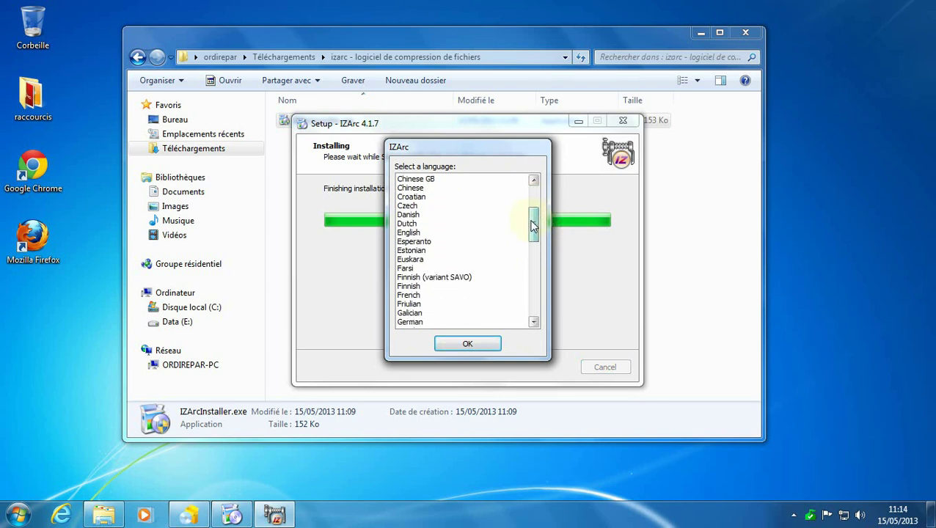
pyautogui.click(411, 296)
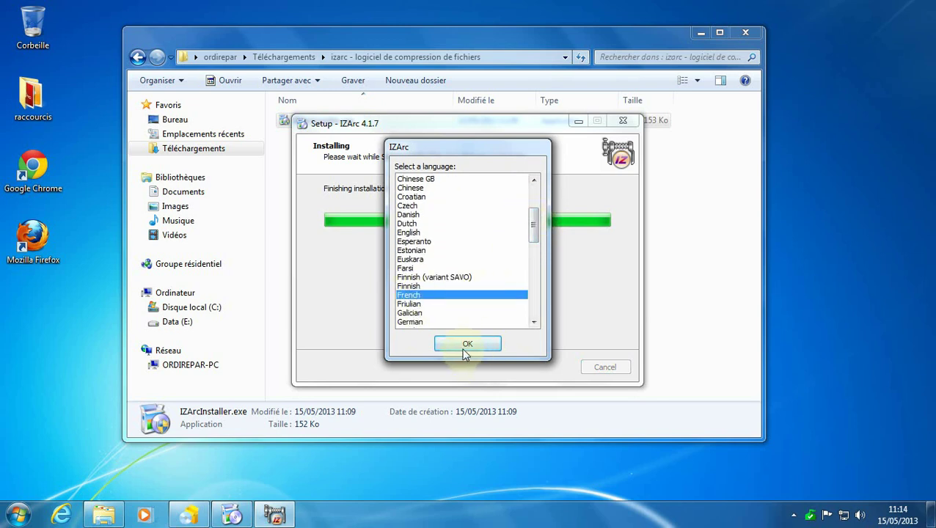
pyautogui.click(464, 346)
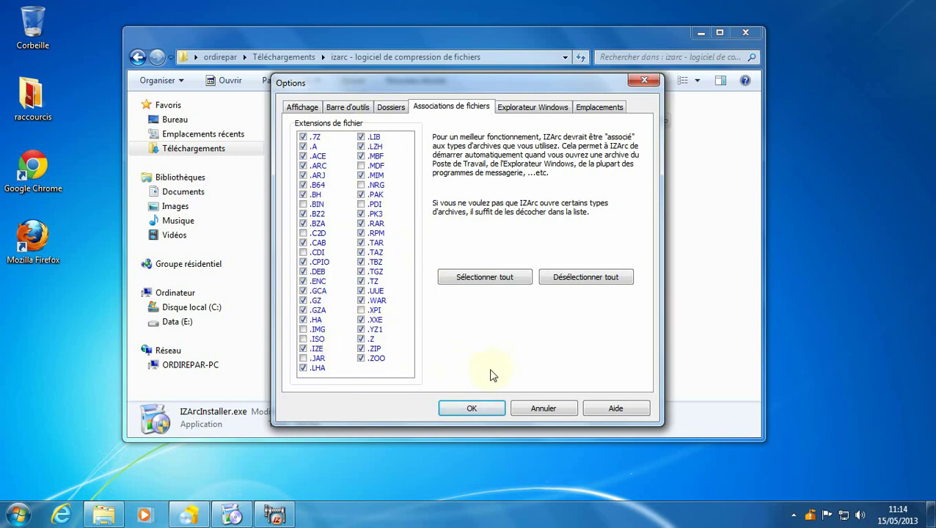
pyautogui.click(485, 412)
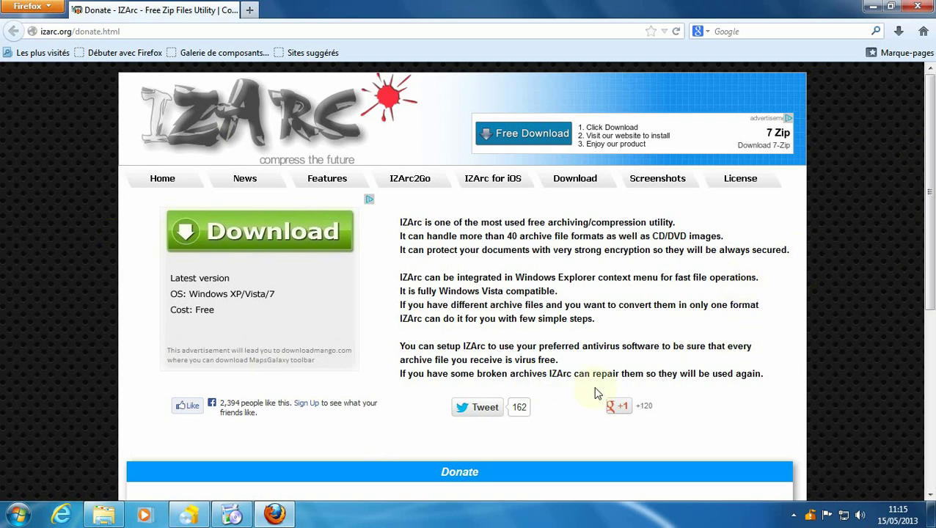
# Step: Close the IZArc donation page, then exit the completed setup wizard and the installer's folder window
pyautogui.moveTo(930, 167); pyautogui.dragTo(926, 263)
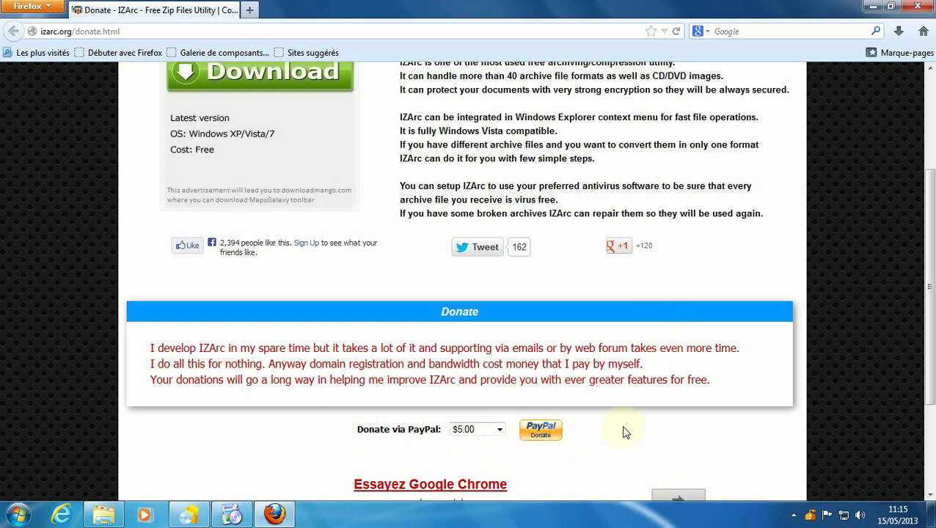
pyautogui.click(915, 6)
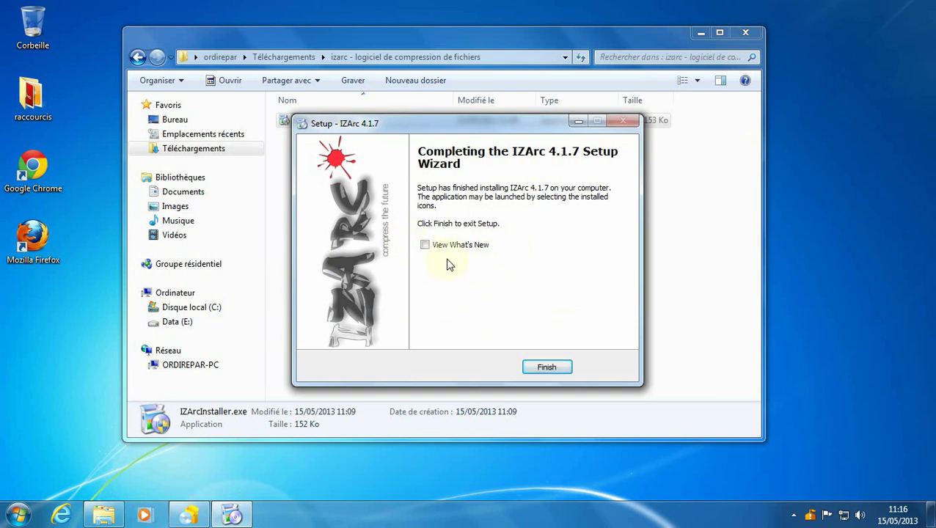
pyautogui.click(549, 369)
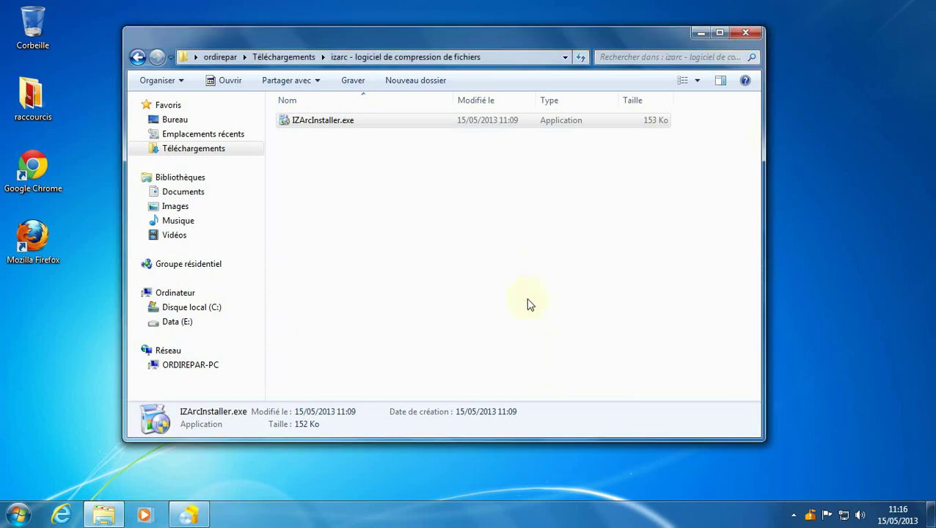
pyautogui.click(746, 33)
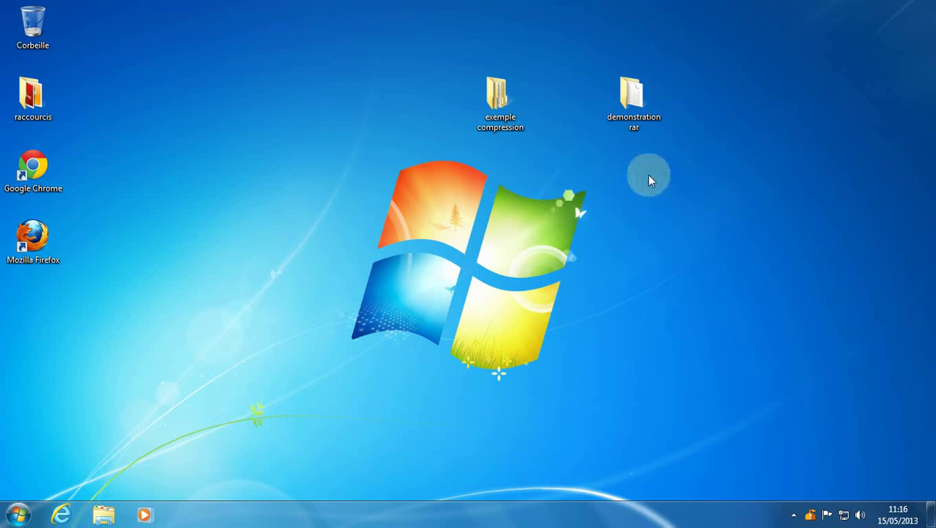
# Step: Open the "demonstration rar" folder on the desktop and open exemple.rar in IZArc
pyautogui.click(634, 97)
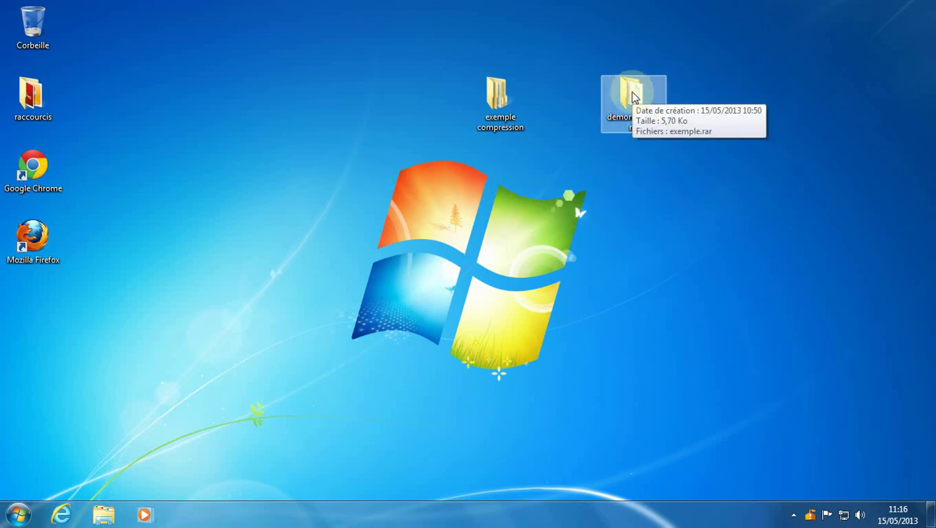
pyautogui.click(635, 149)
pyautogui.click(638, 105)
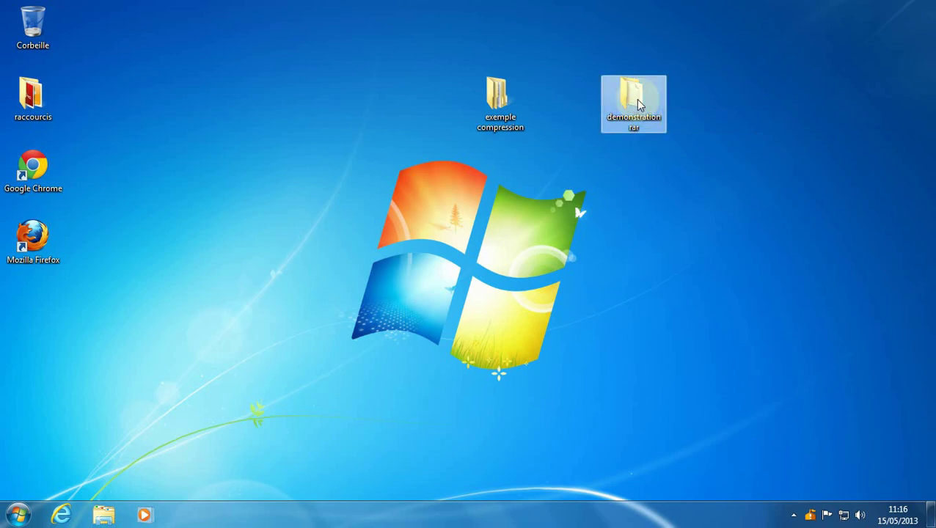
pyautogui.doubleClick(639, 105)
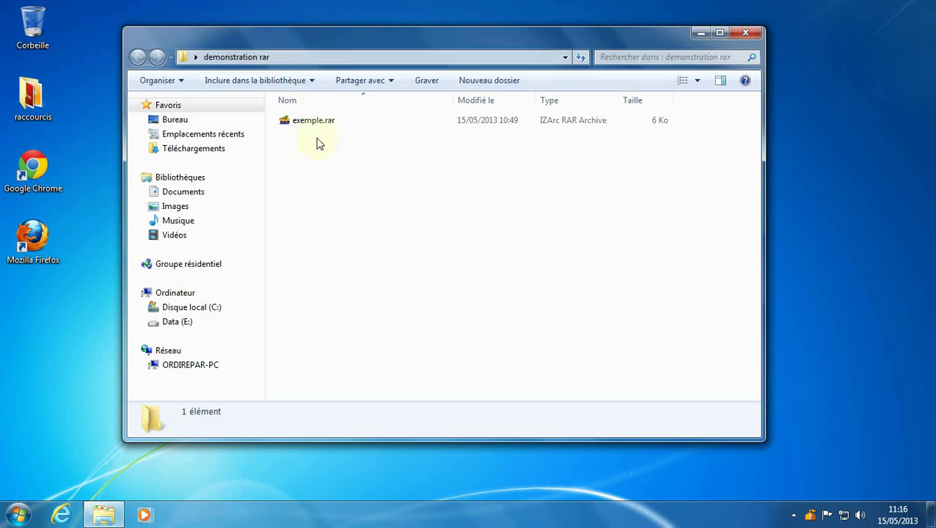
pyautogui.doubleClick(291, 126)
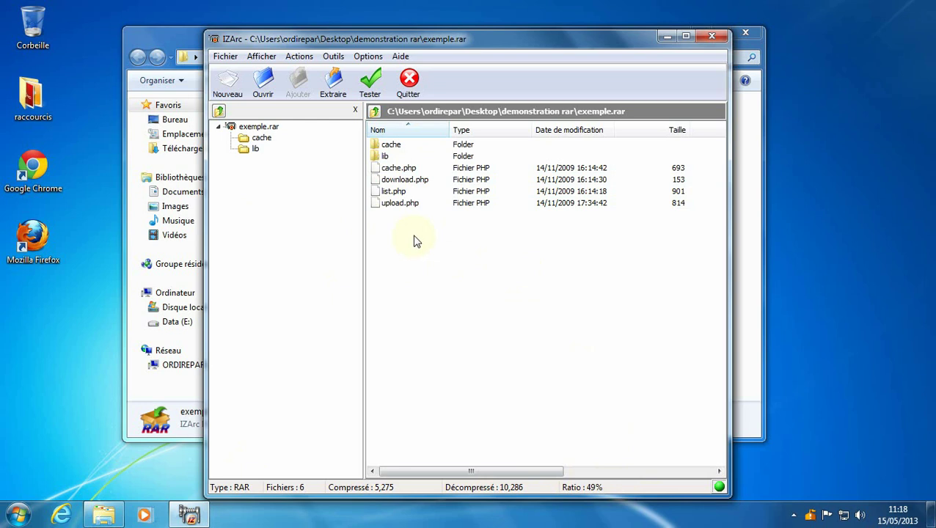
# Step: Examine the compressed size, decompressed size and ratio of the individual PHP files and of the whole exemple.rar archive
pyautogui.click(396, 169)
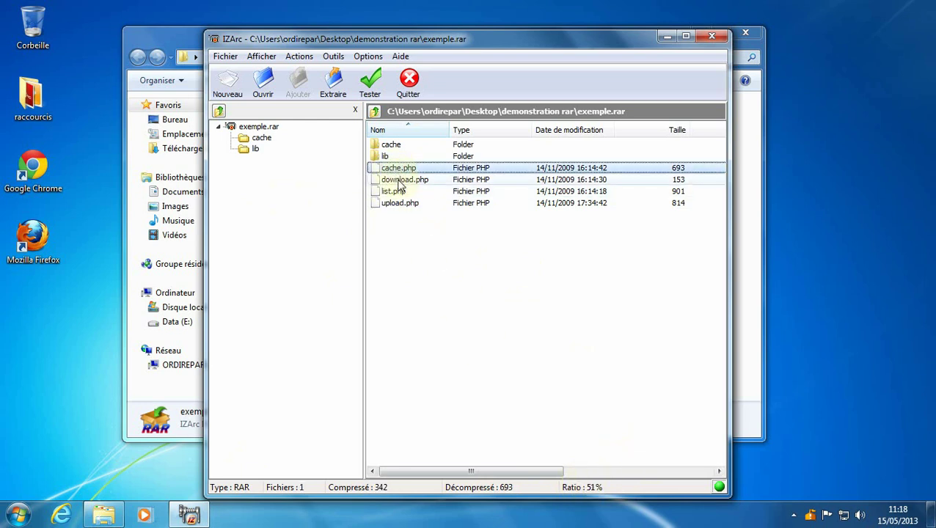
pyautogui.click(400, 182)
pyautogui.click(401, 192)
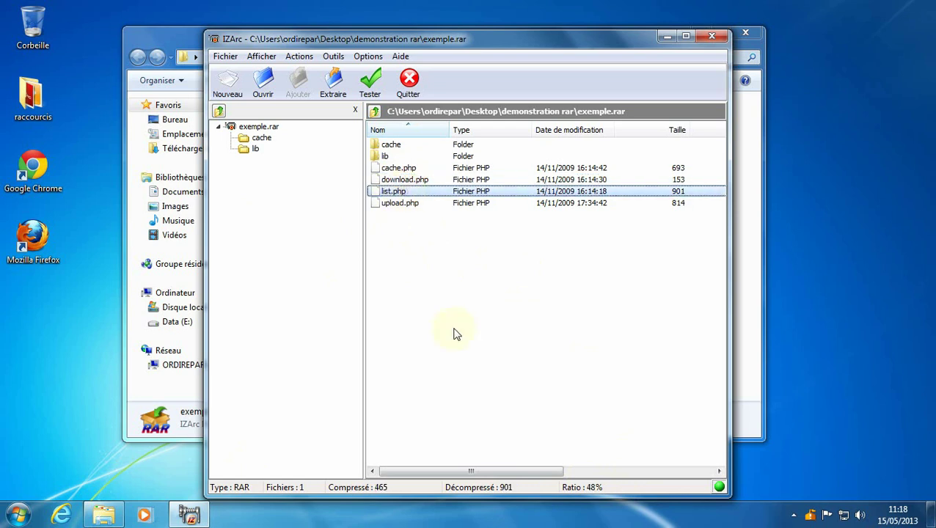
pyautogui.click(408, 206)
pyautogui.click(402, 181)
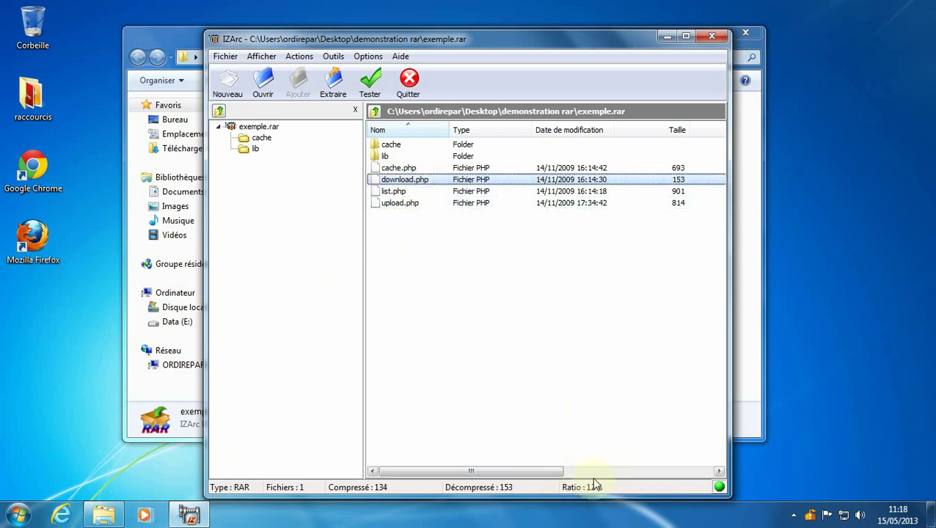
pyautogui.click(397, 169)
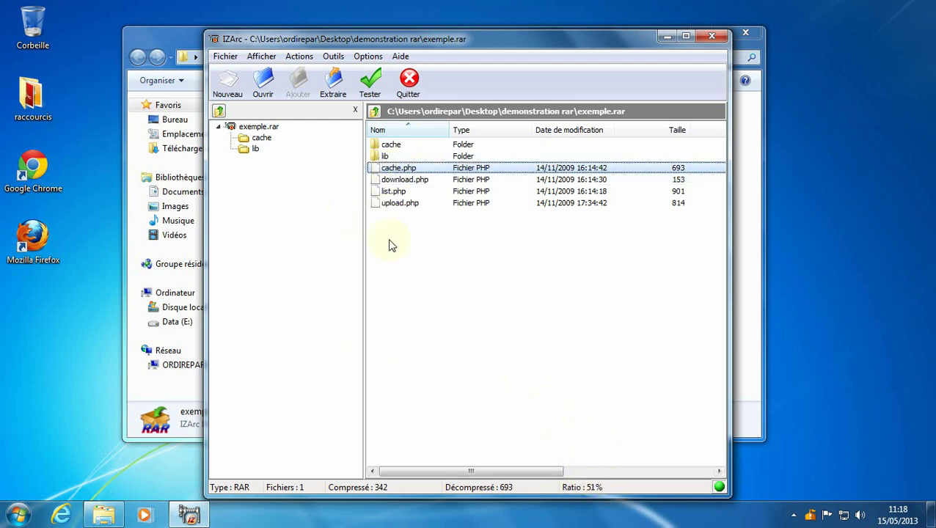
pyautogui.click(431, 251)
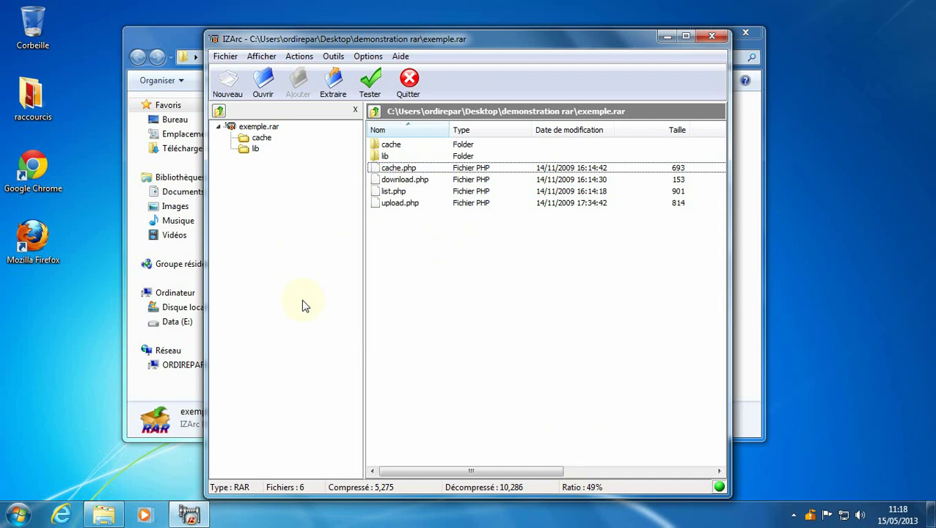
pyautogui.click(253, 126)
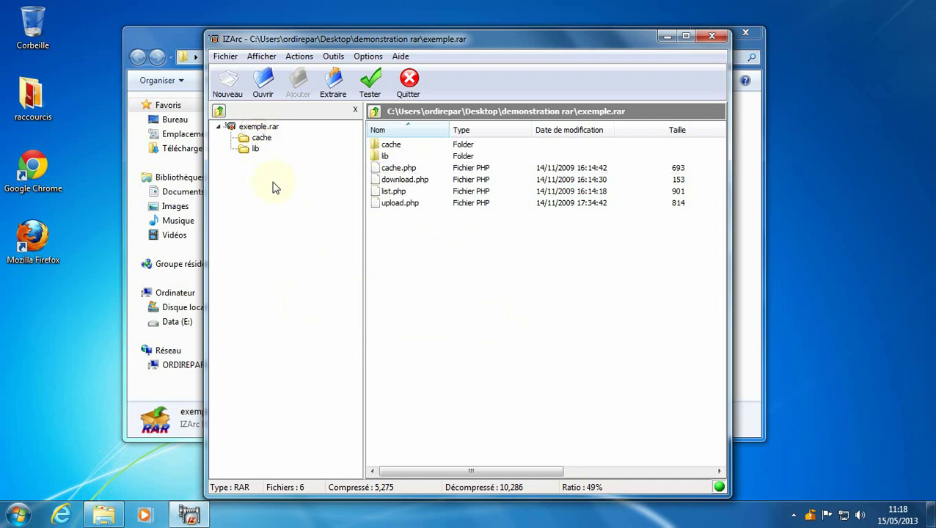
# Step: Open the extraction settings for all files in exemple.rar
pyautogui.click(334, 81)
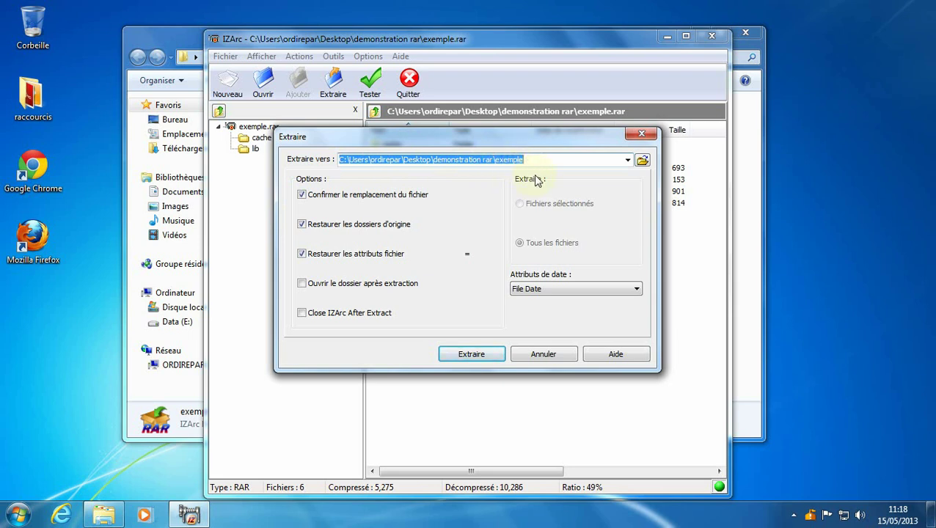
pyautogui.click(642, 160)
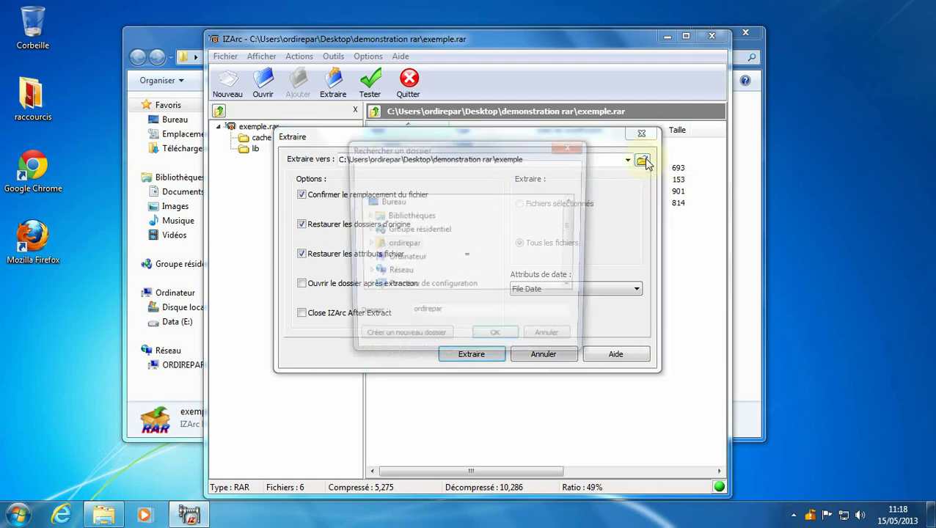
pyautogui.moveTo(462, 150); pyautogui.dragTo(477, 209)
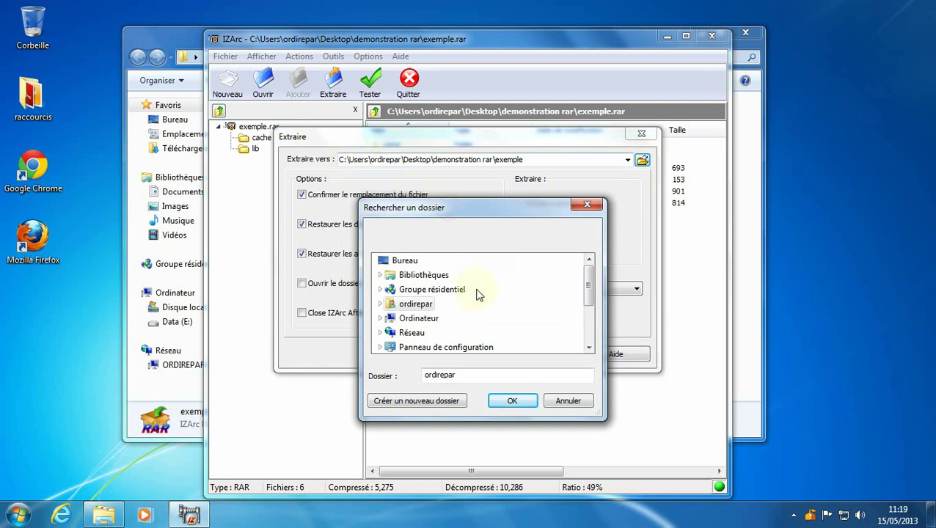
pyautogui.moveTo(591, 292)
pyautogui.mouseDown()
pyautogui.moveTo(604, 336)
pyautogui.moveTo(601, 307)
pyautogui.mouseUp()
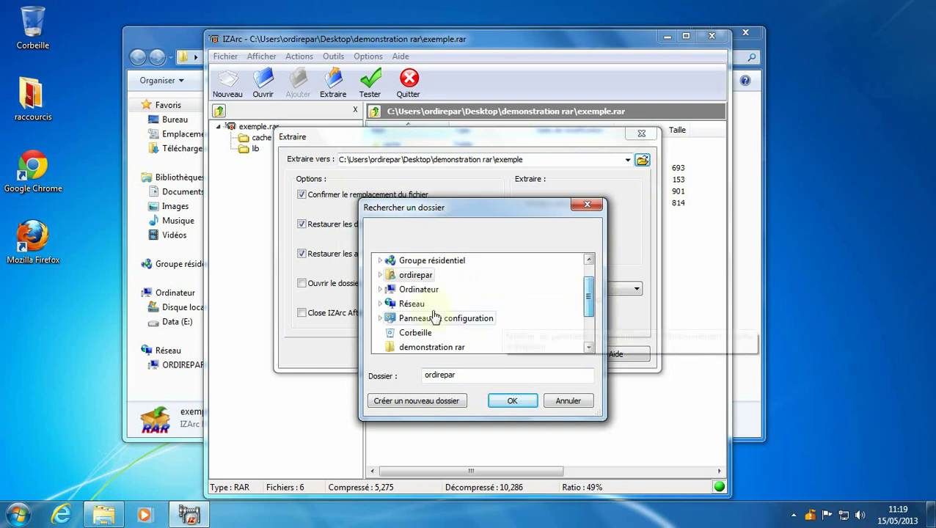
pyautogui.click(380, 289)
pyautogui.click(387, 304)
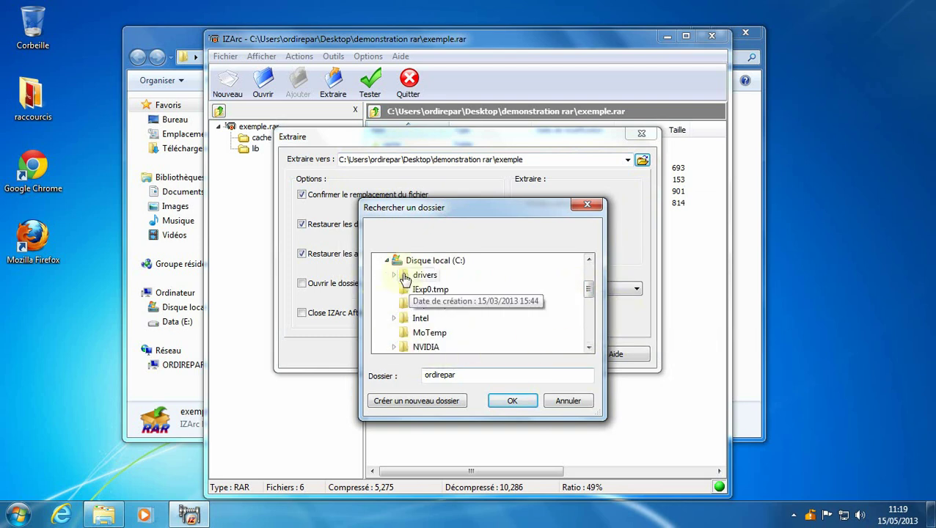
pyautogui.click(568, 402)
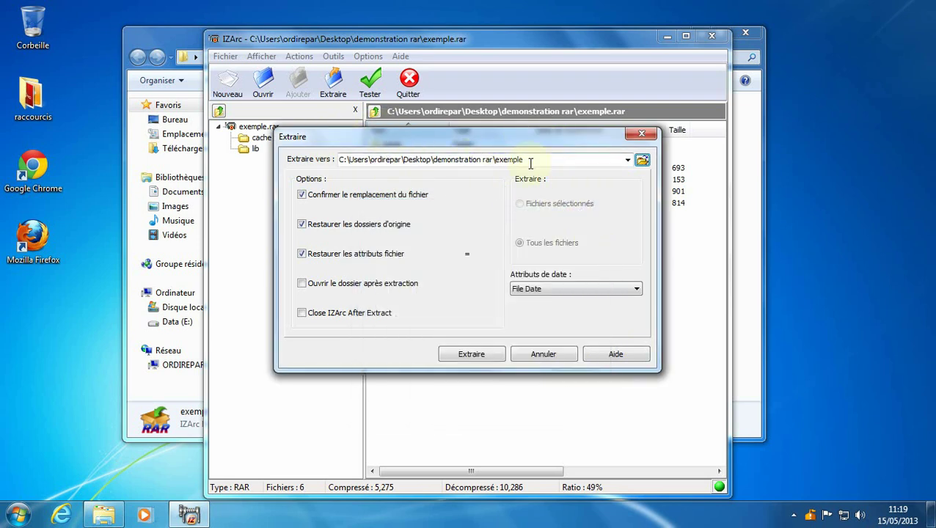
# Step: Extract all files of exemple.rar to the "exemple" folder inside "demonstration rar" and close the archive window
pyautogui.click(479, 356)
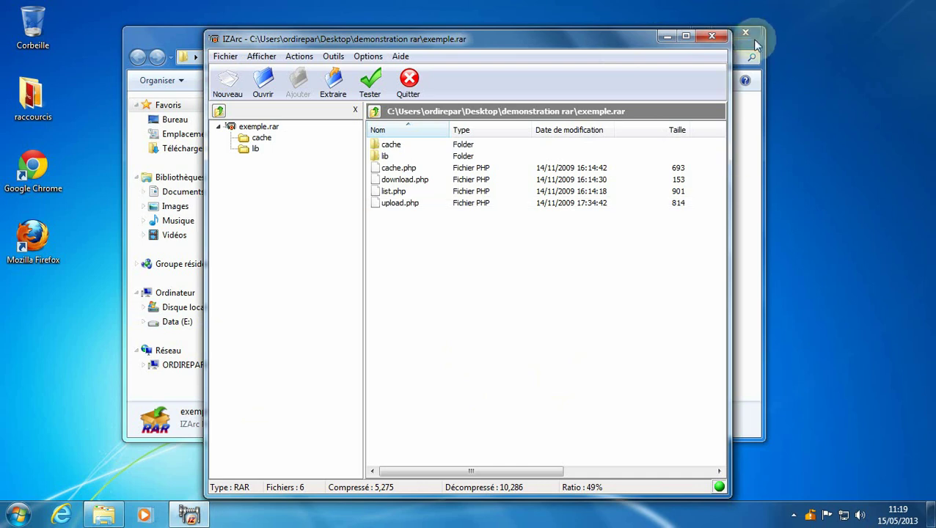
pyautogui.click(710, 38)
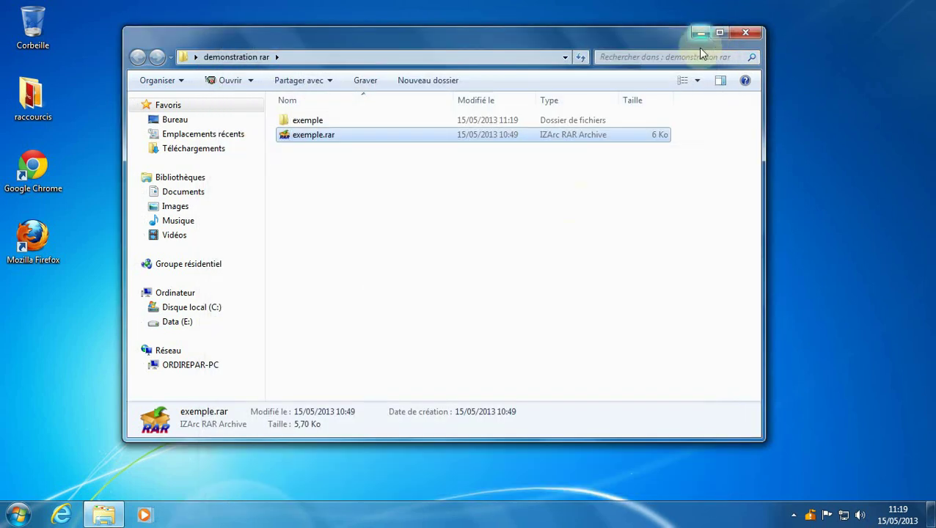
pyautogui.click(309, 170)
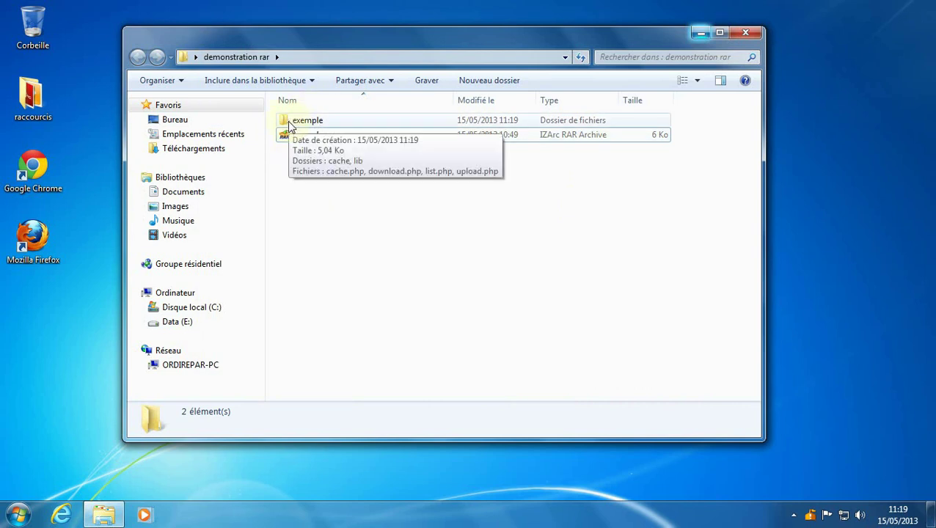
# Step: Inspect the extracted "exemple" folder with its cache and lib subfolders, and return to the "demonstration rar" folder
pyautogui.doubleClick(301, 121)
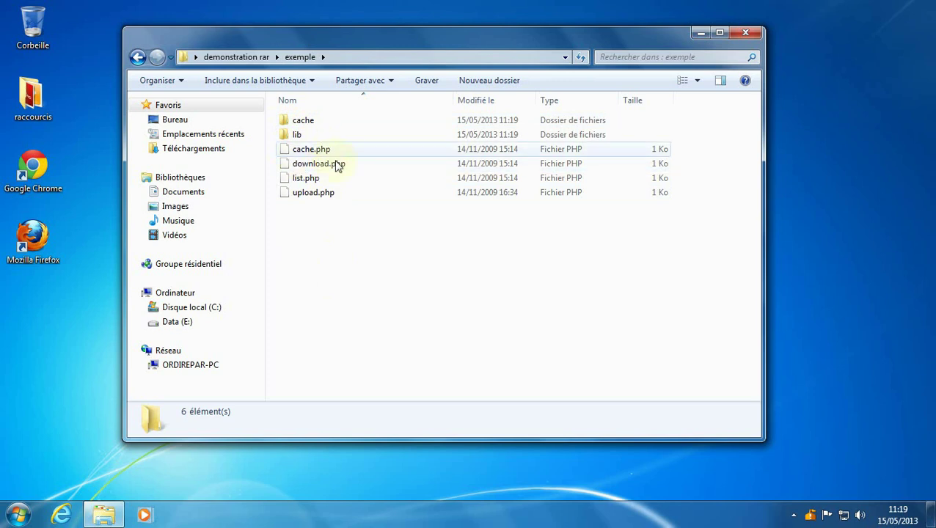
pyautogui.doubleClick(289, 121)
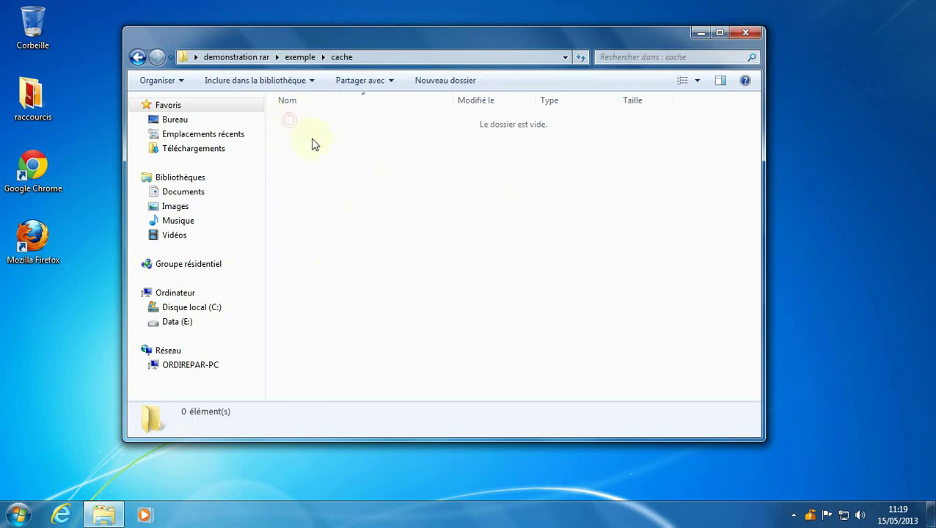
pyautogui.click(301, 56)
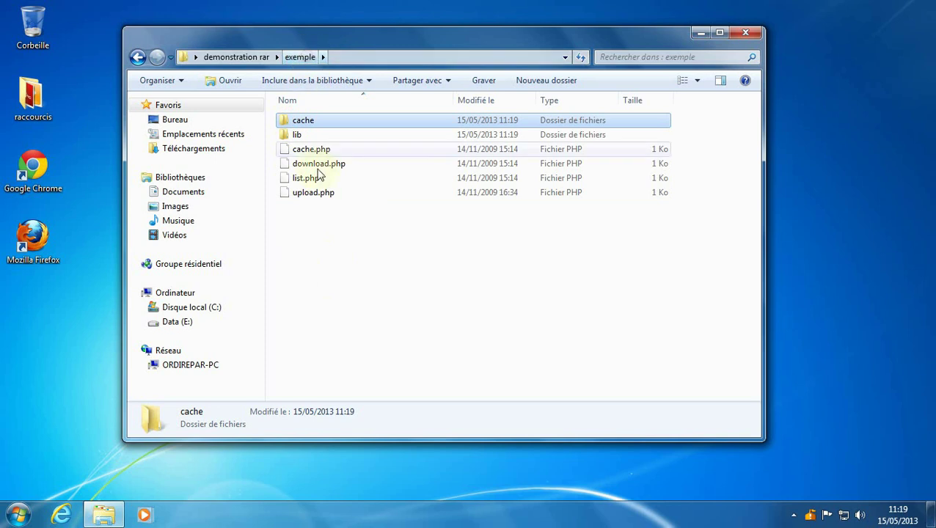
pyautogui.doubleClick(296, 136)
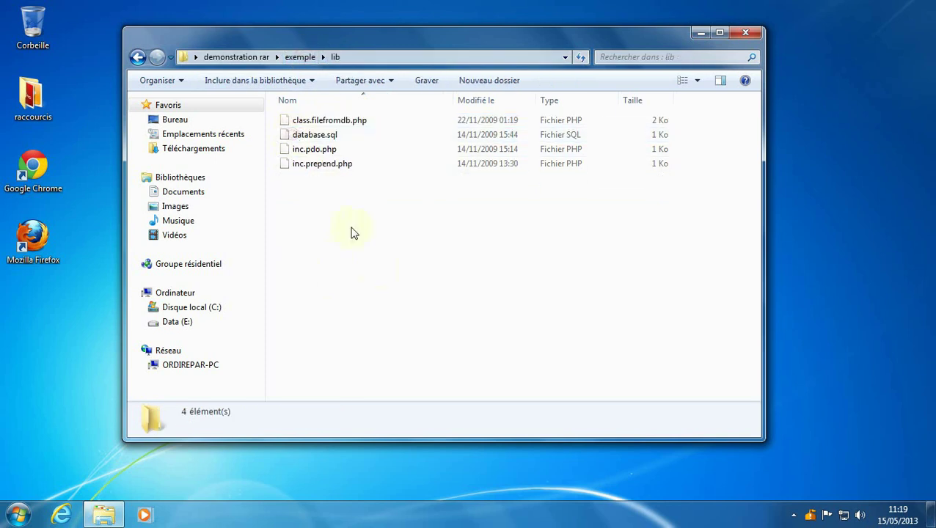
pyautogui.click(301, 56)
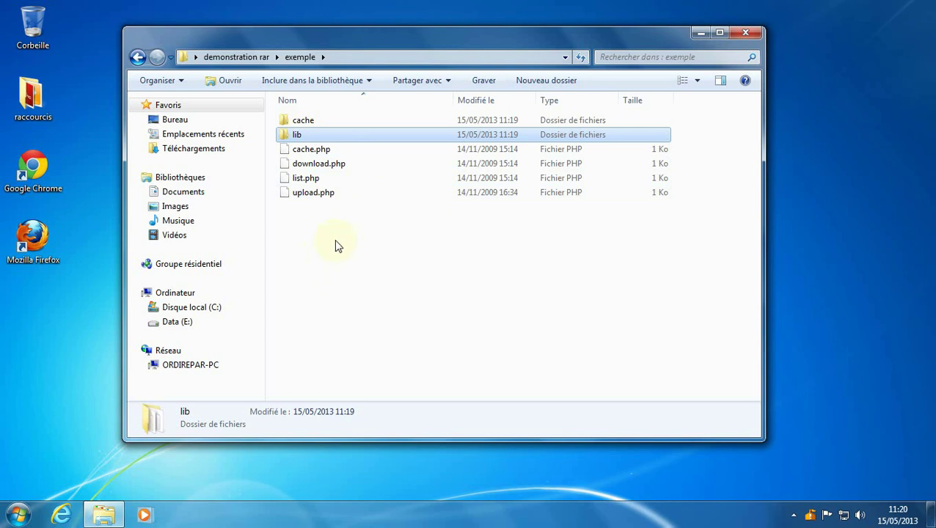
pyautogui.click(247, 57)
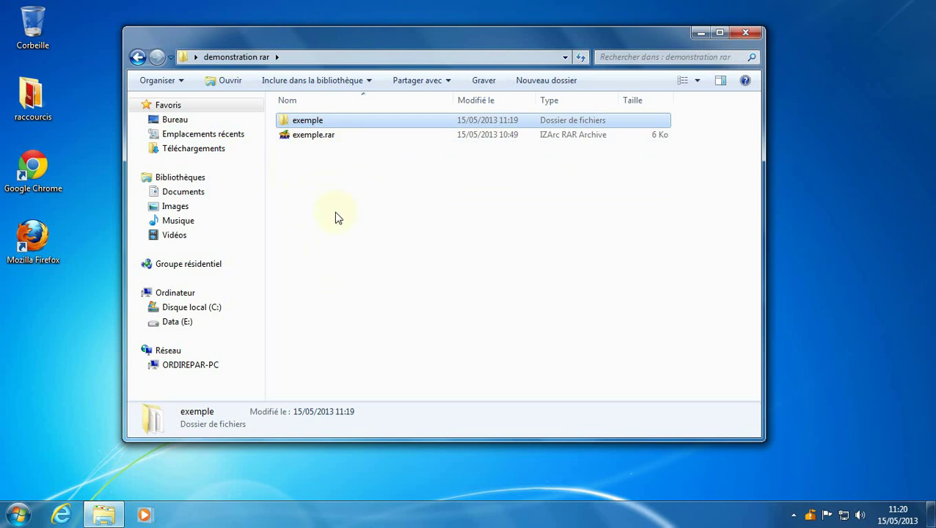
# Step: Delete the extracted "exemple" folder to the Recycle Bin
pyautogui.rightClick(312, 124)
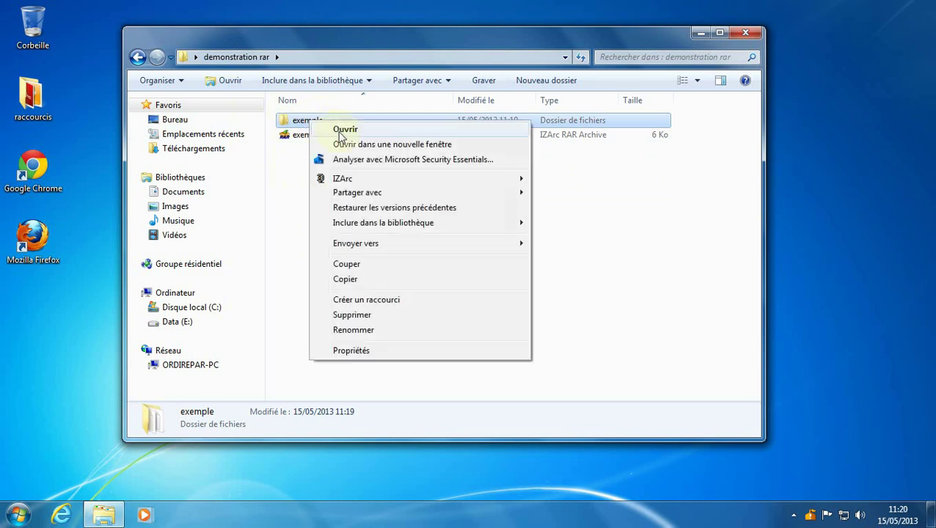
pyautogui.click(361, 317)
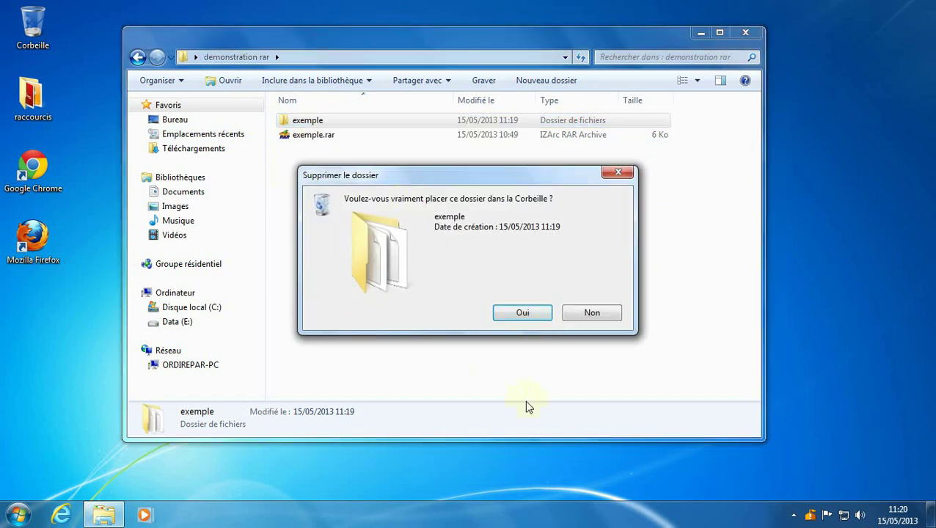
pyautogui.click(525, 316)
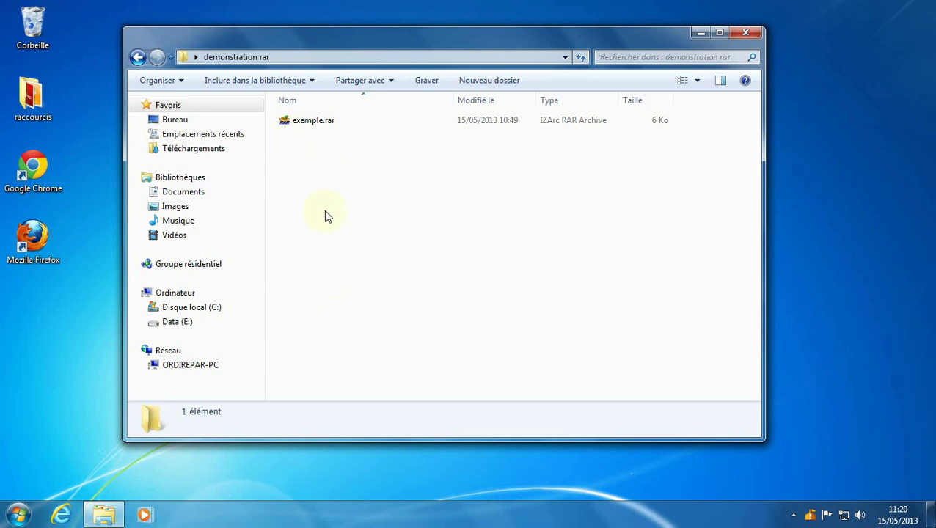
# Step: Review IZArc's "Extraire vers..." settings for exemple.rar directly from its folder and cancel without extracting
pyautogui.rightClick(290, 126)
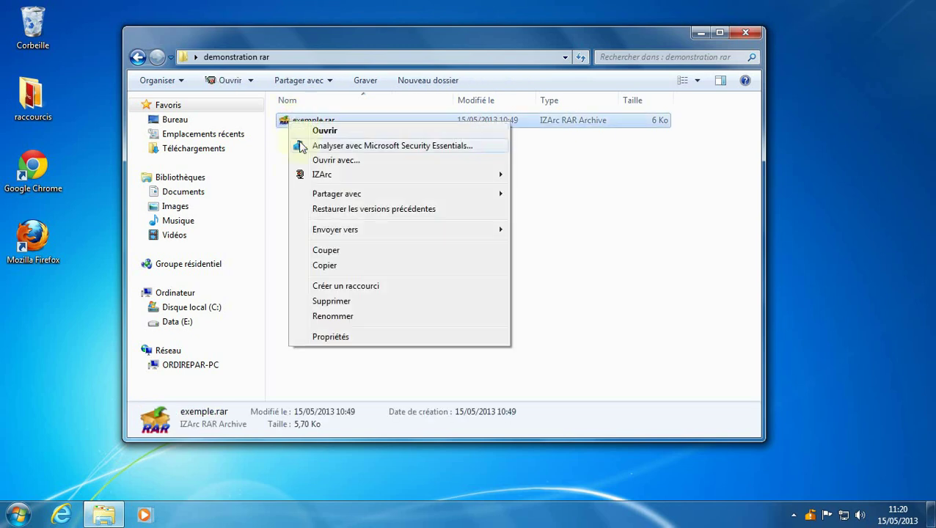
pyautogui.moveTo(324, 179)
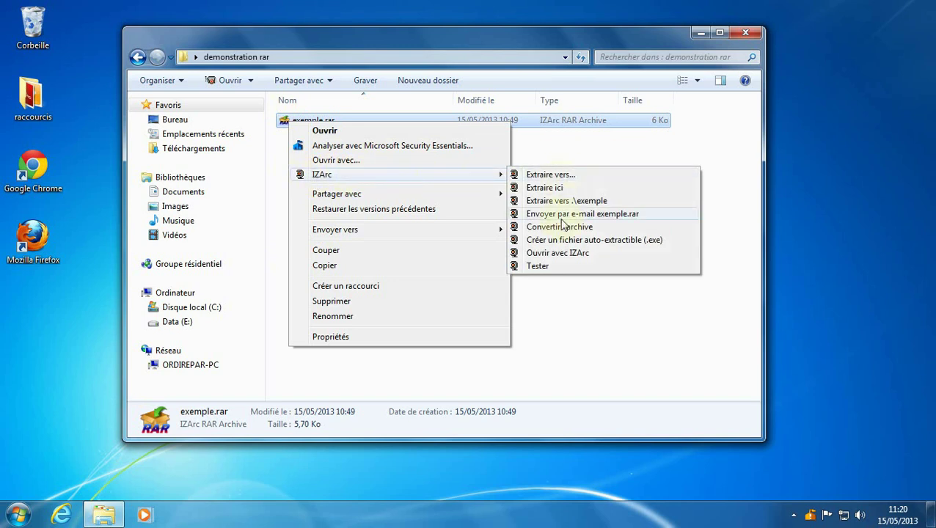
pyautogui.click(562, 174)
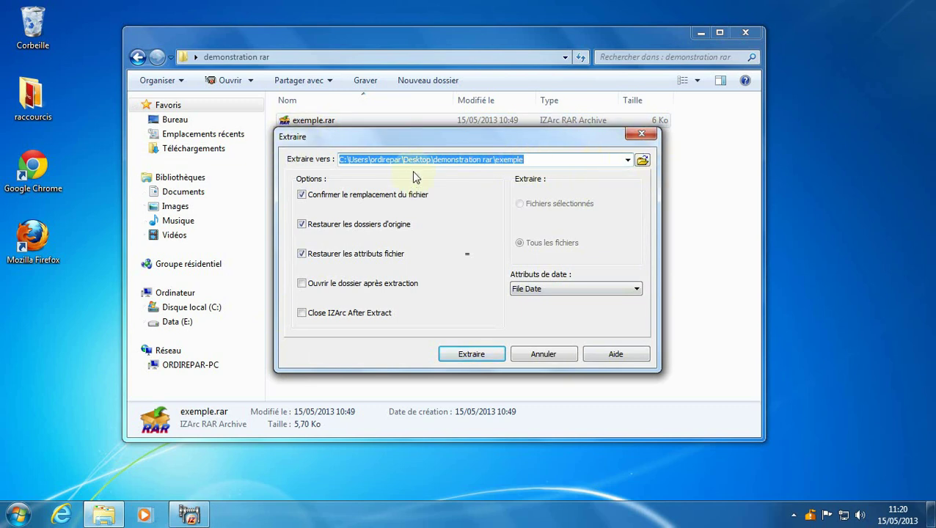
pyautogui.click(534, 355)
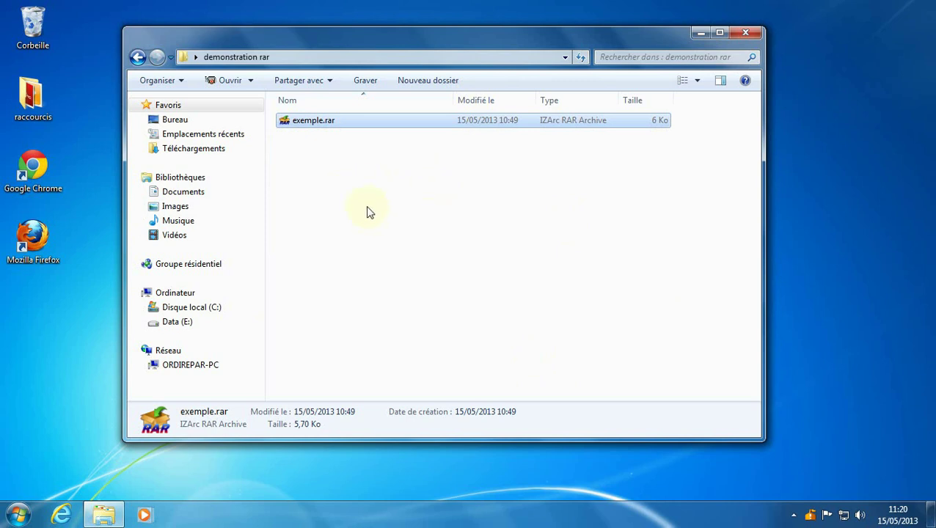
# Step: Extract exemple.rar directly into an "exemple" subfolder from the file listing and open that folder
pyautogui.rightClick(290, 123)
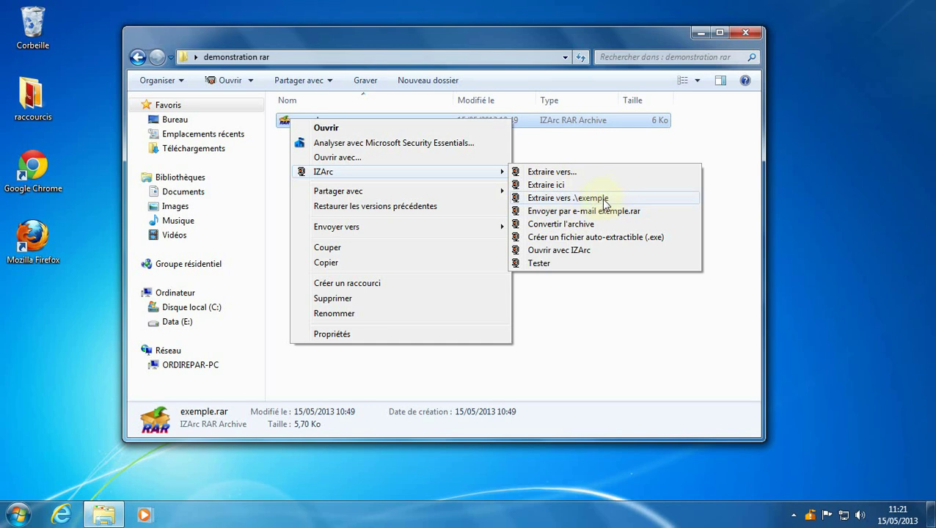
pyautogui.click(556, 199)
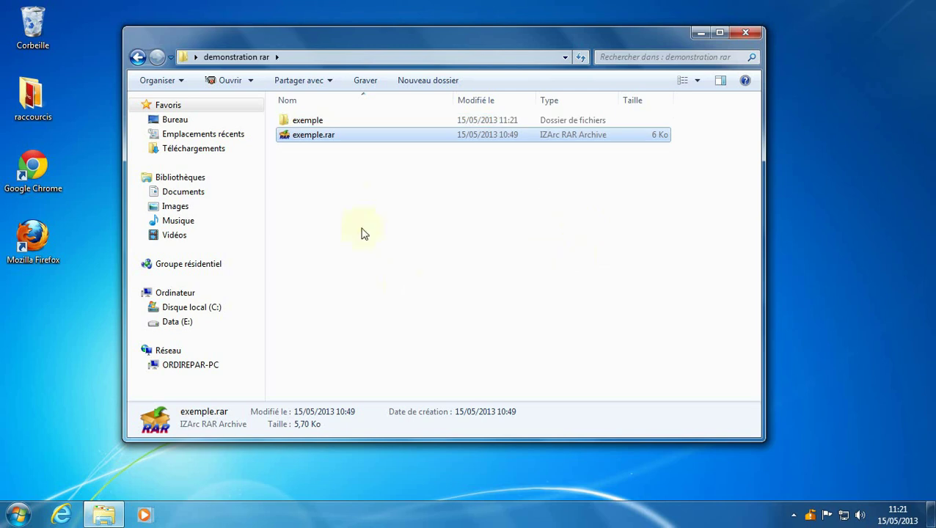
pyautogui.click(291, 125)
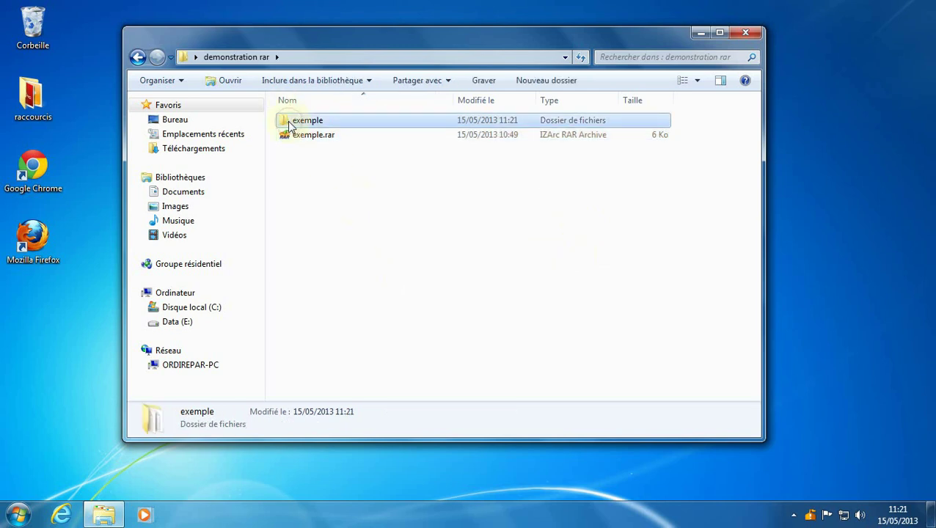
pyautogui.doubleClick(291, 124)
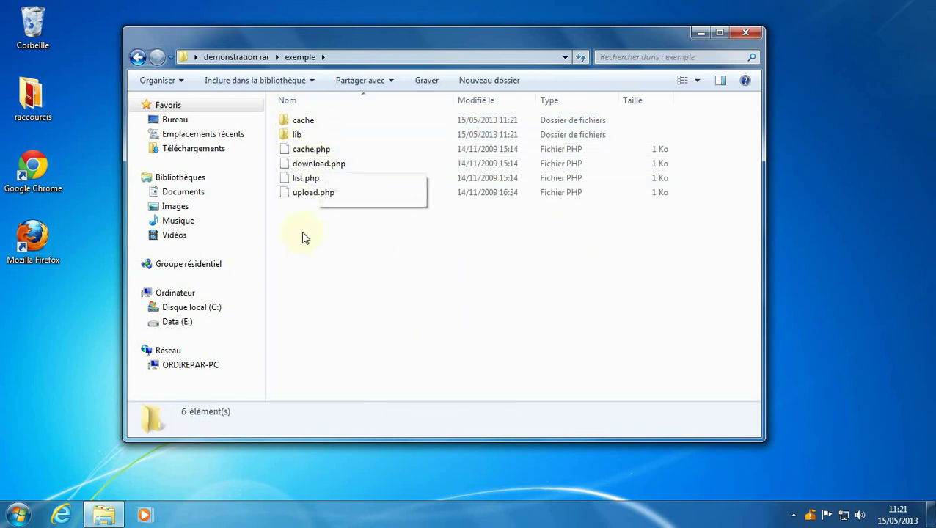
# Step: Check the contents of the extracted cache and lib subfolders, and go back to the "demonstration rar" folder
pyautogui.doubleClick(301, 120)
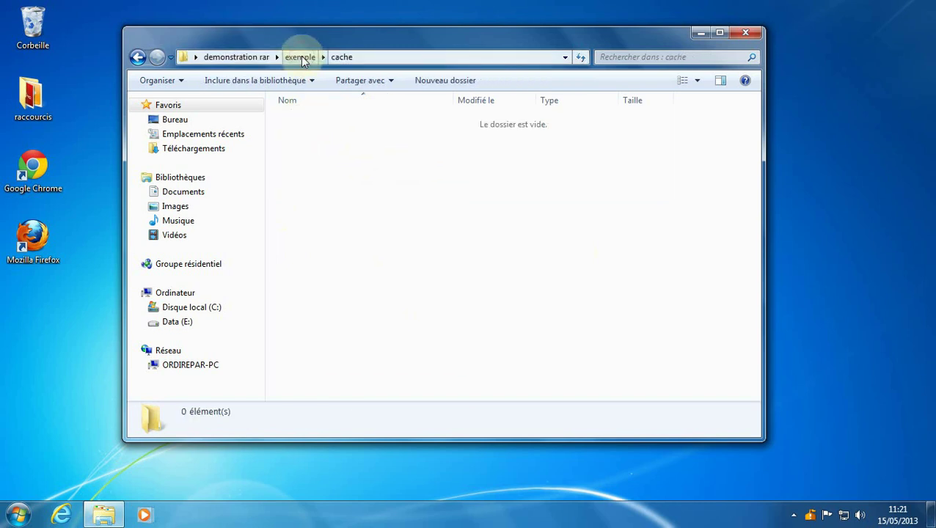
pyautogui.click(303, 59)
pyautogui.doubleClick(297, 134)
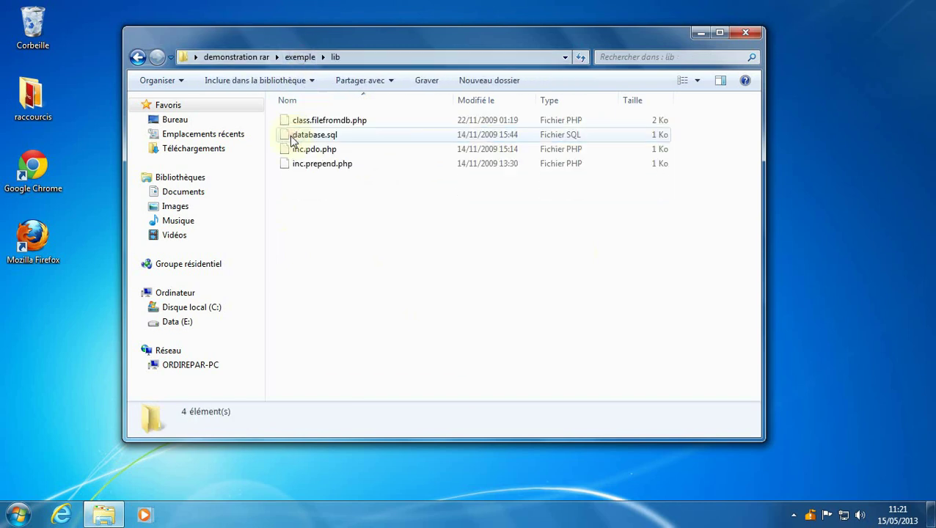
pyautogui.click(301, 58)
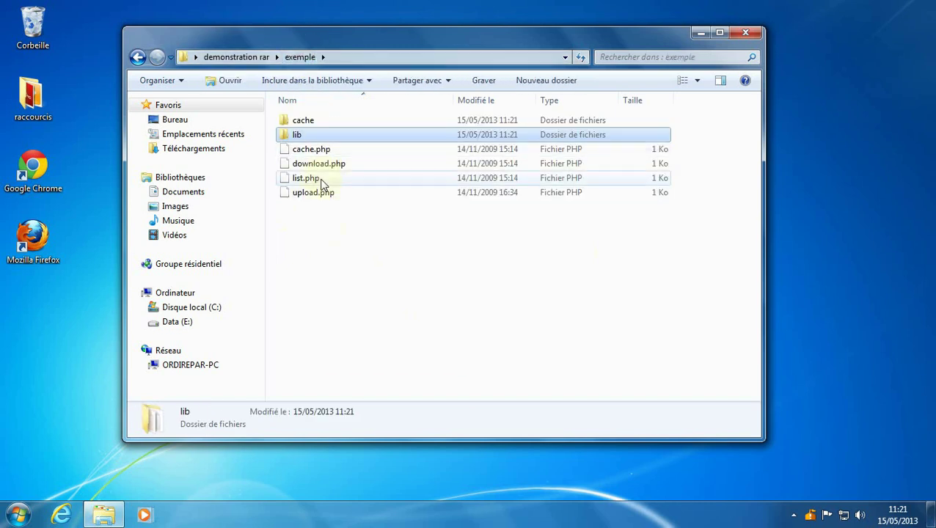
pyautogui.click(232, 57)
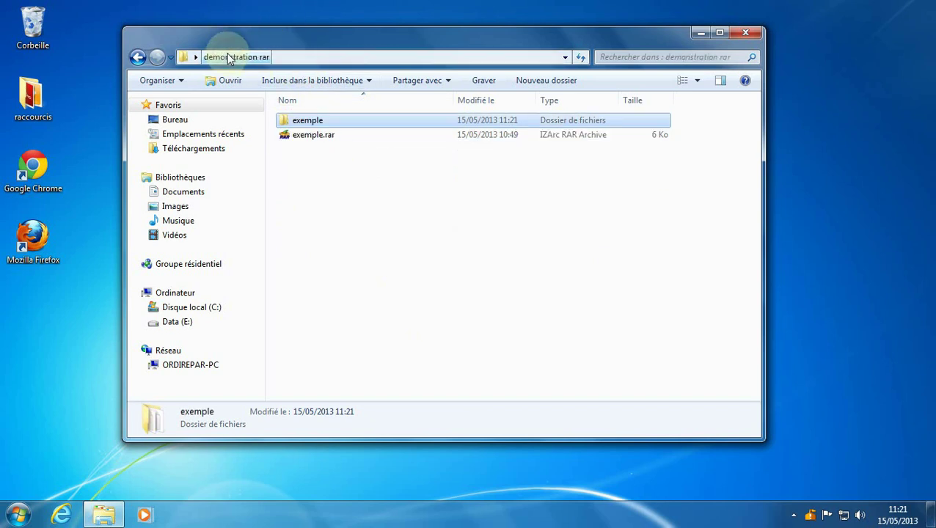
# Step: Send the newly extracted "exemple" folder to the Recycle Bin
pyautogui.rightClick(312, 119)
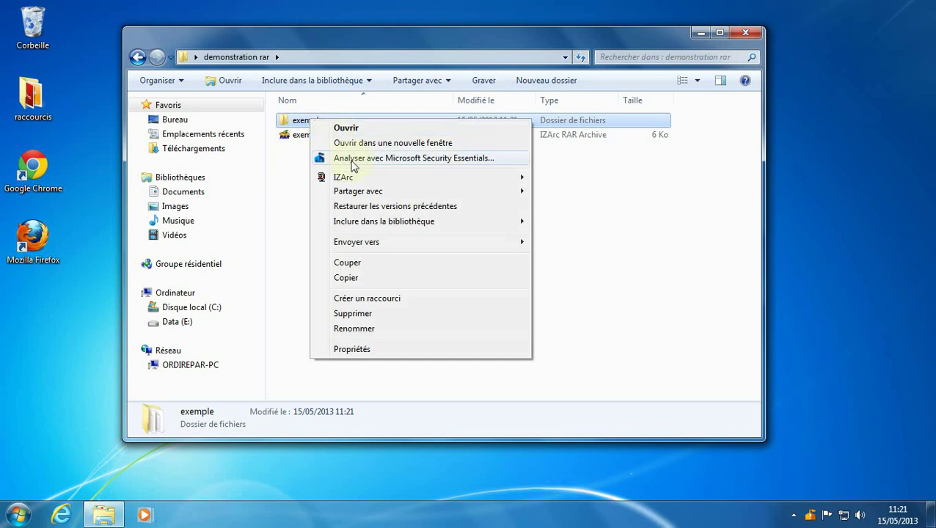
pyautogui.click(353, 314)
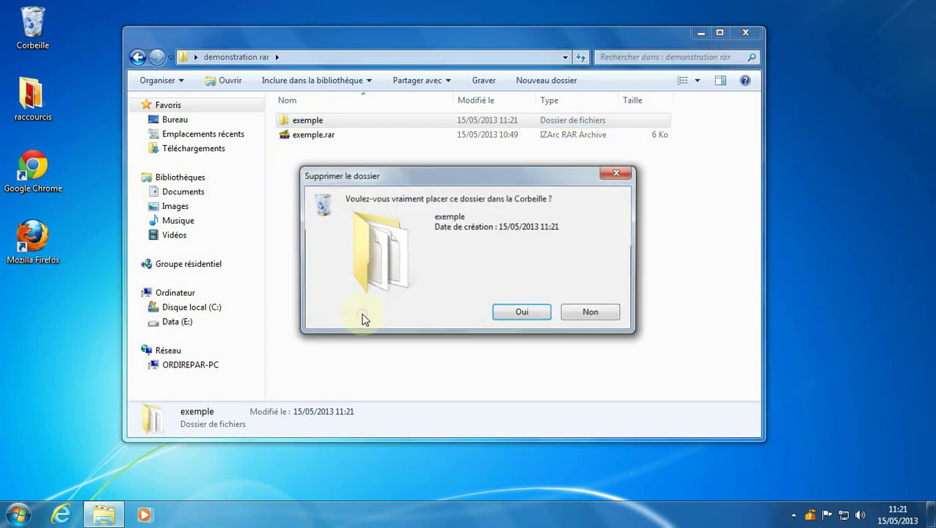
pyautogui.click(520, 312)
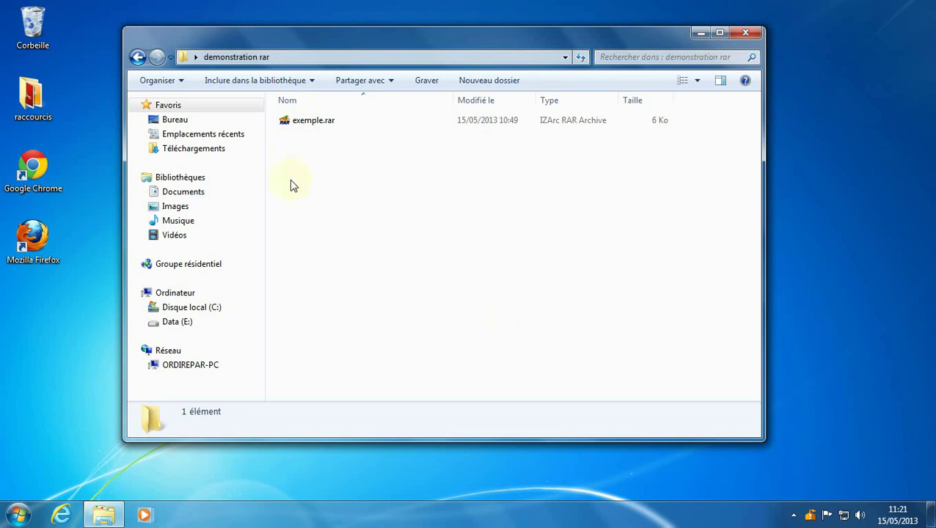
# Step: Extract exemple.rar with IZArc straight into the current "demonstration rar" folder, without a subfolder
pyautogui.rightClick(288, 125)
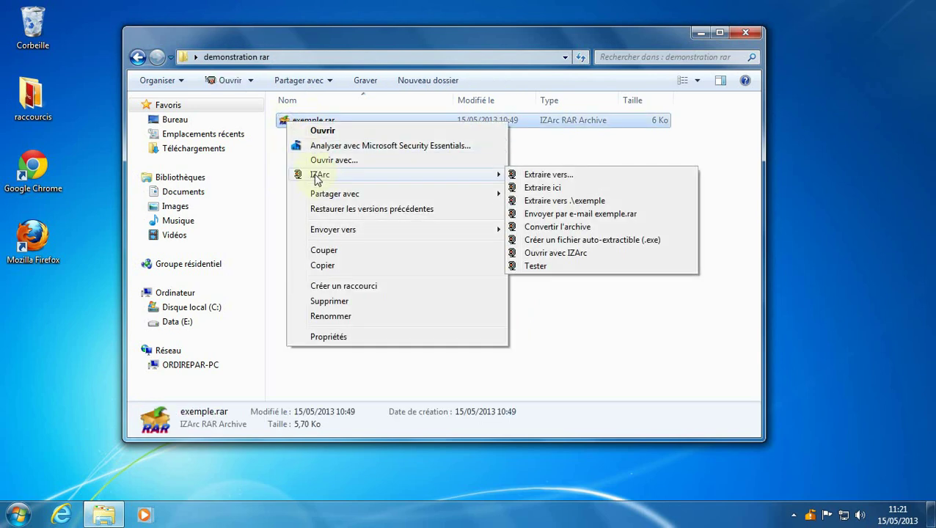
pyautogui.click(546, 187)
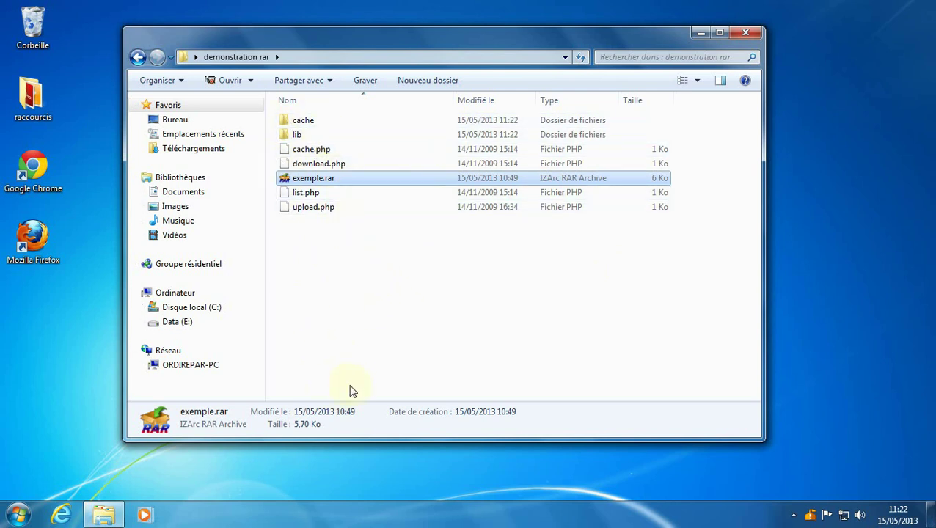
pyautogui.click(396, 309)
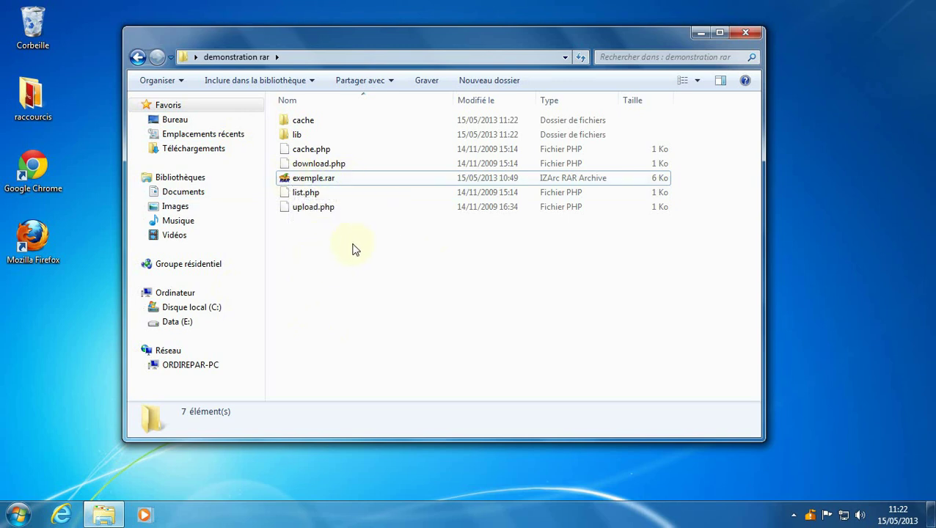
# Step: Delete the extracted cache and lib folders and the four PHP files, keeping only exemple.rar
pyautogui.moveTo(354, 252); pyautogui.dragTo(289, 109)
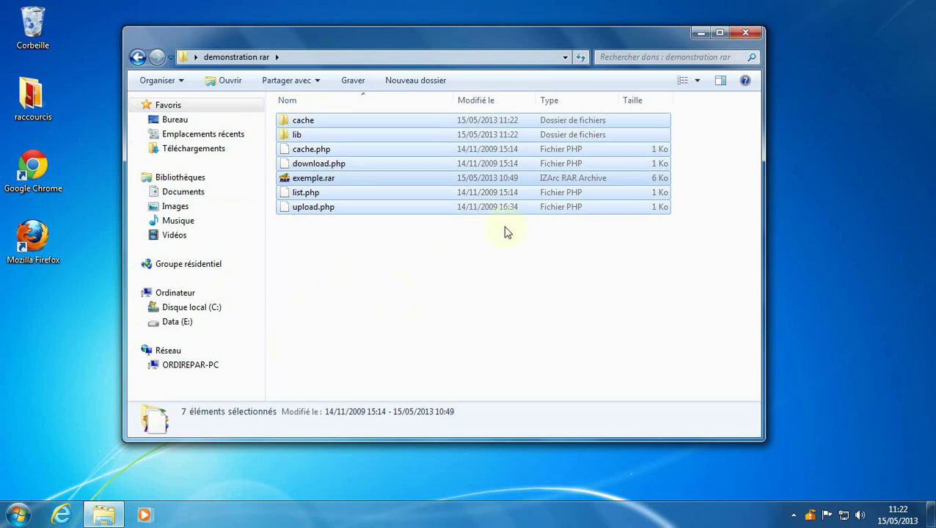
pyautogui.keyDown('ctrl'); pyautogui.click(290, 182); pyautogui.keyUp('ctrl')
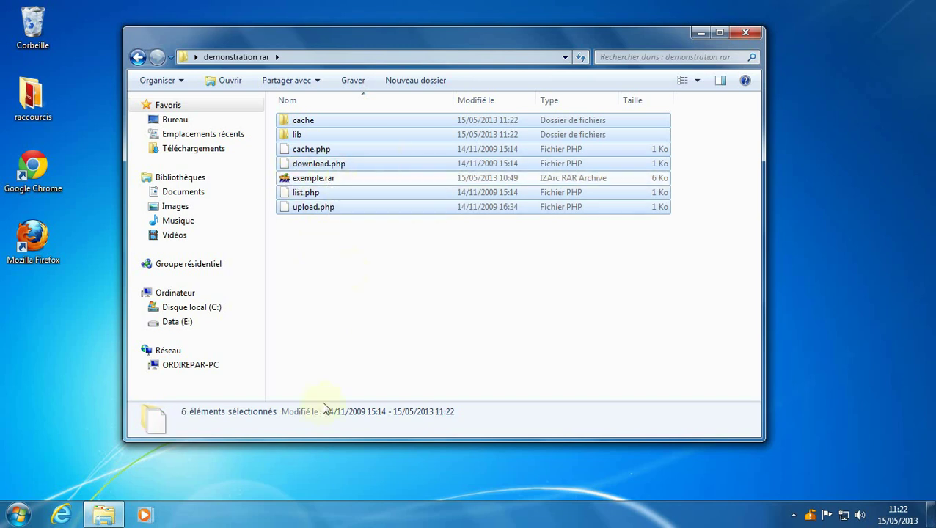
pyautogui.rightClick(298, 124)
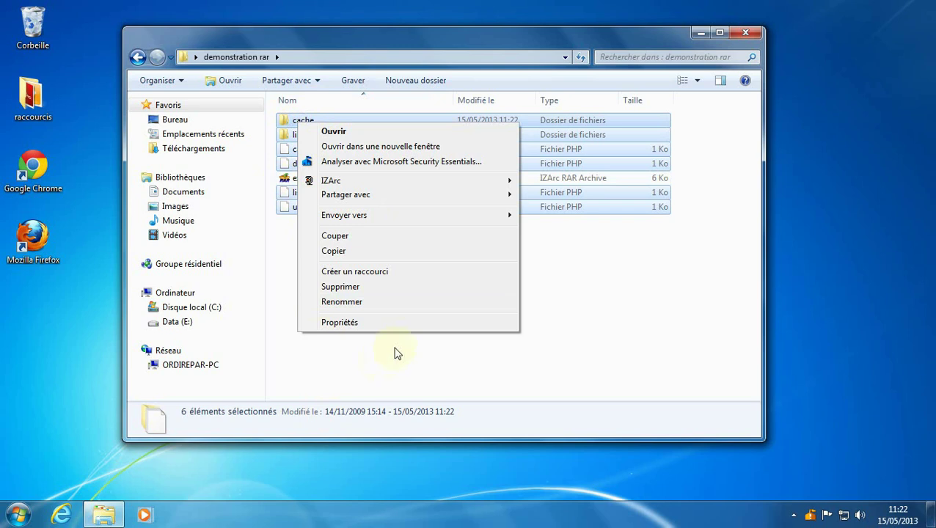
pyautogui.click(342, 288)
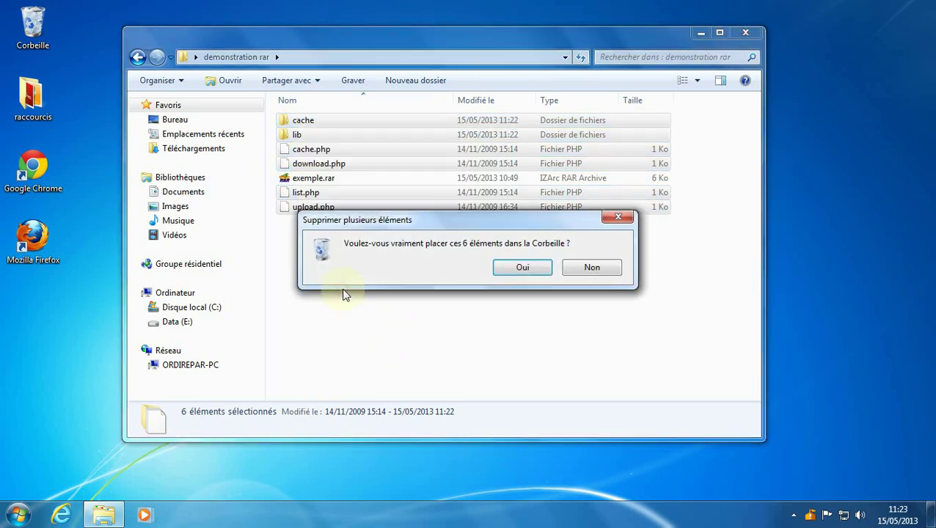
pyautogui.click(521, 268)
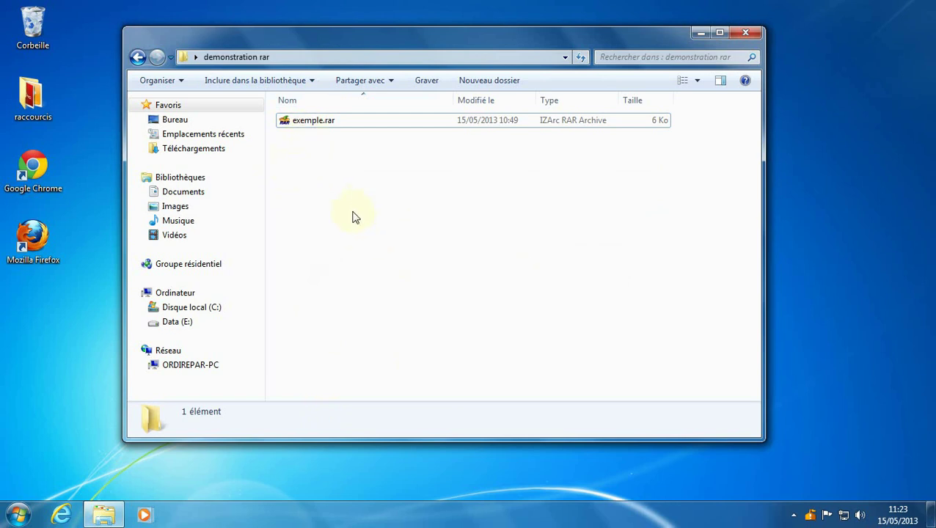
# Step: Open the desktop folder "exemple compression" in place of "demonstration rar" and widen its Nom column to show the full file names
pyautogui.click(746, 34)
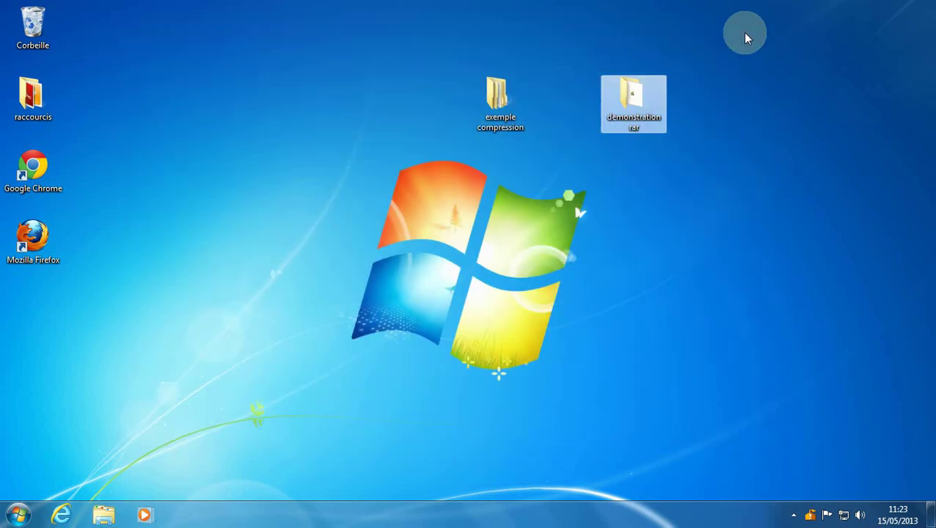
pyautogui.click(710, 245)
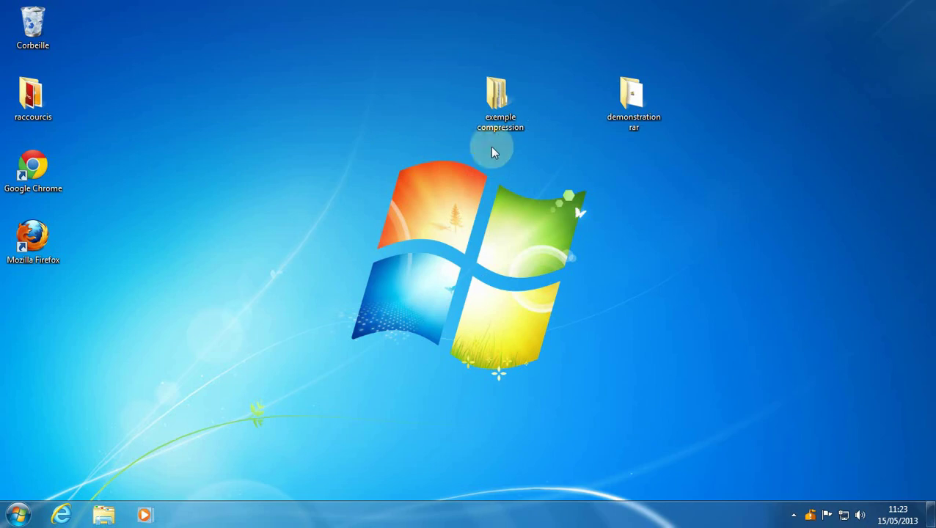
pyautogui.doubleClick(502, 97)
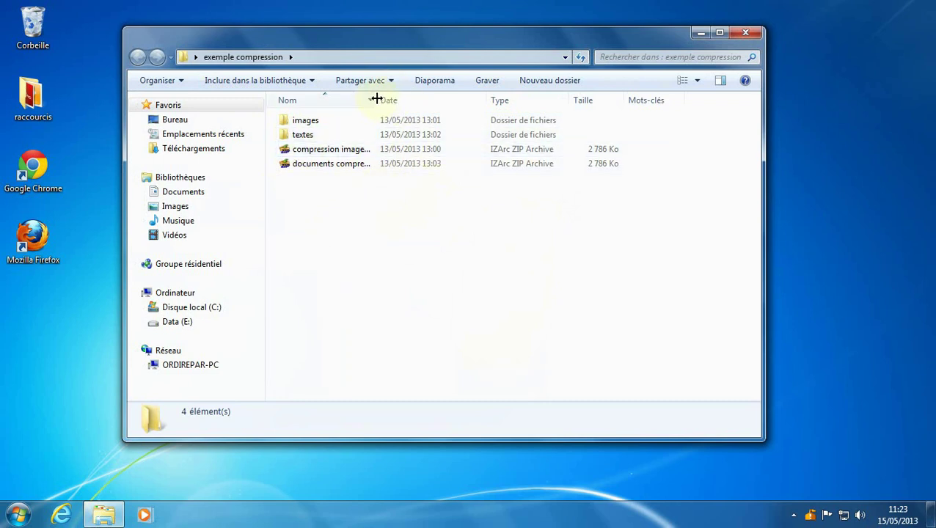
pyautogui.moveTo(380, 99); pyautogui.dragTo(436, 99)
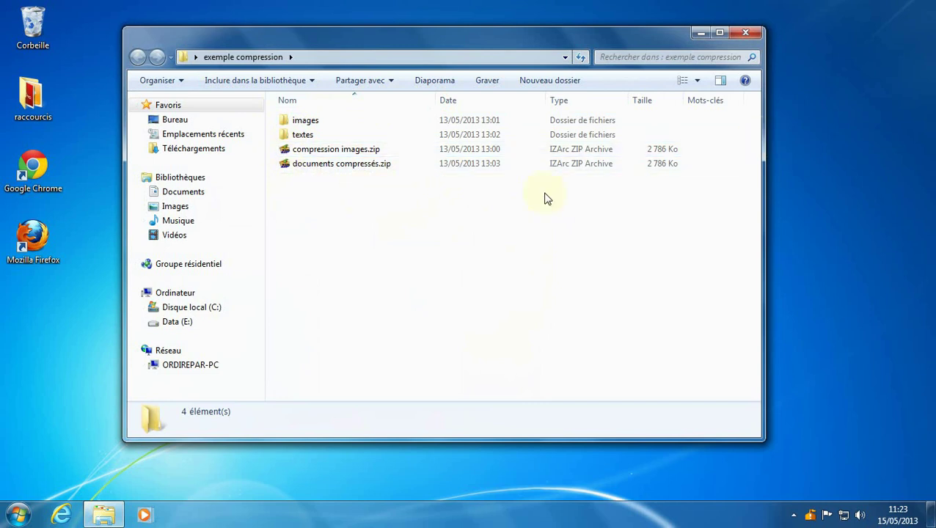
# Step: Preview Desert.bmp and gros texte.txt directly from compression images.zip in IZArc, and close everything back to the desktop
pyautogui.doubleClick(293, 152)
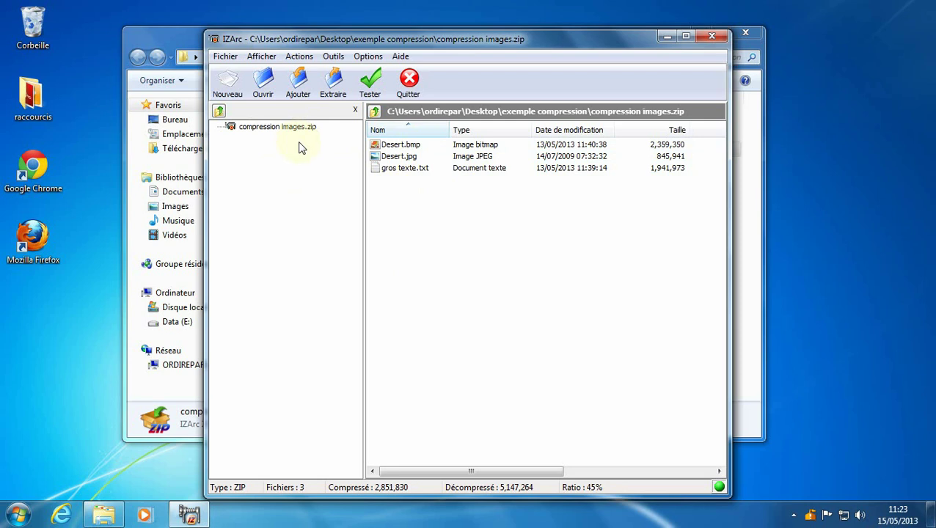
pyautogui.doubleClick(398, 146)
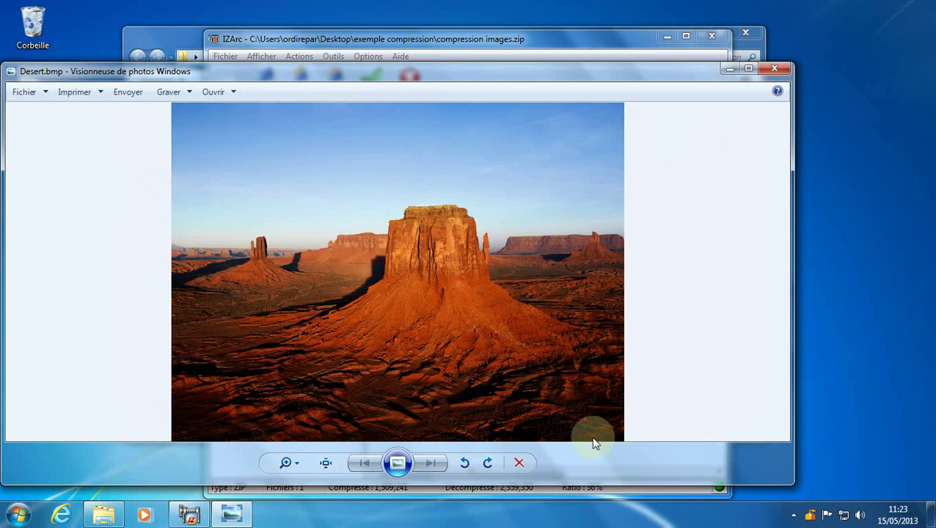
pyautogui.click(774, 68)
pyautogui.doubleClick(413, 170)
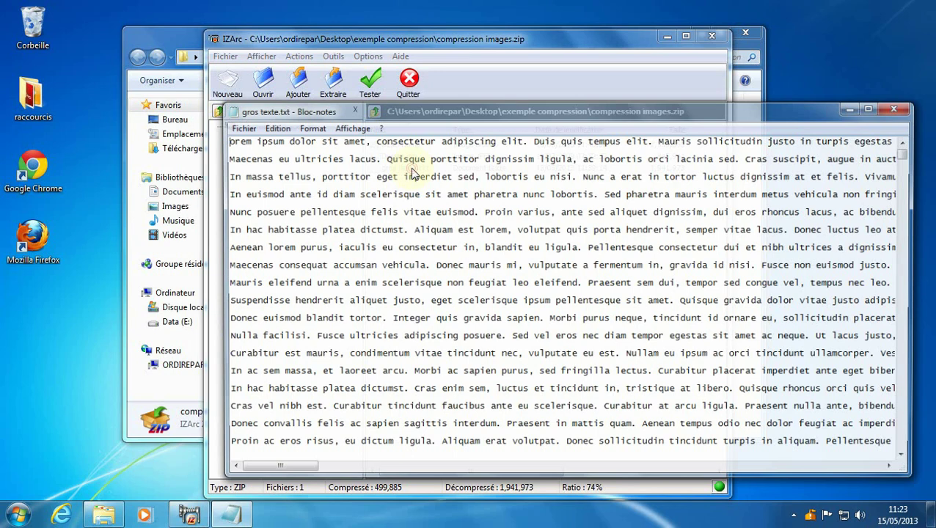
pyautogui.click(897, 109)
pyautogui.click(711, 35)
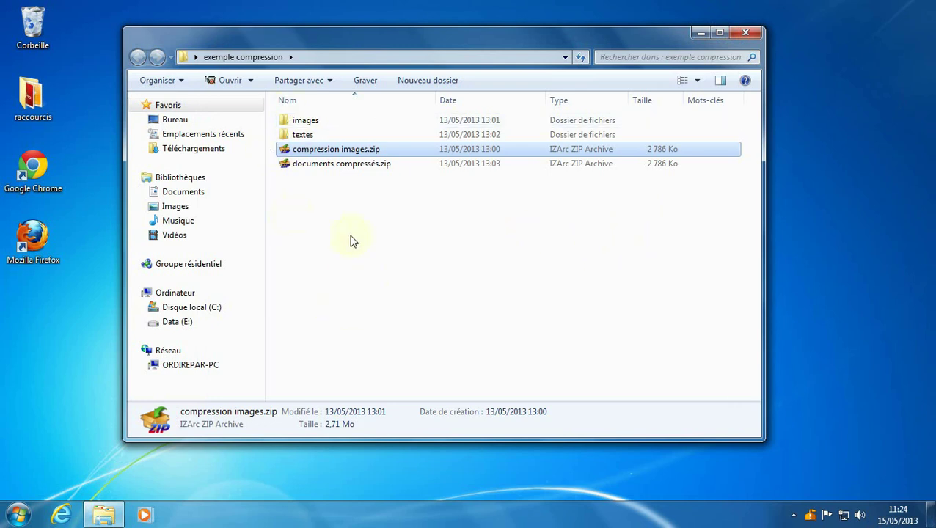
pyautogui.click(745, 34)
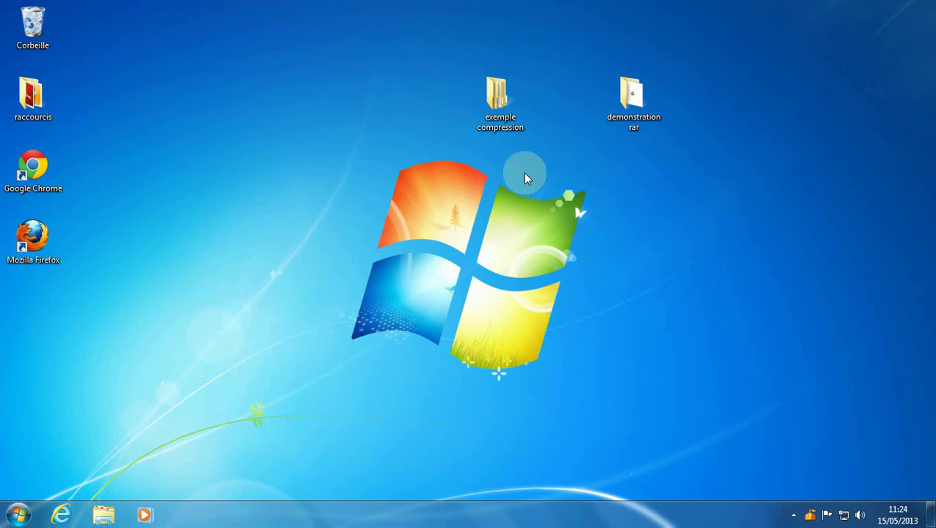
# Step: Bring up IZArc's add-to-archive settings for the desktop folder "exemple compression", and shift the dialog so the folder stays visible
pyautogui.moveTo(486, 108)
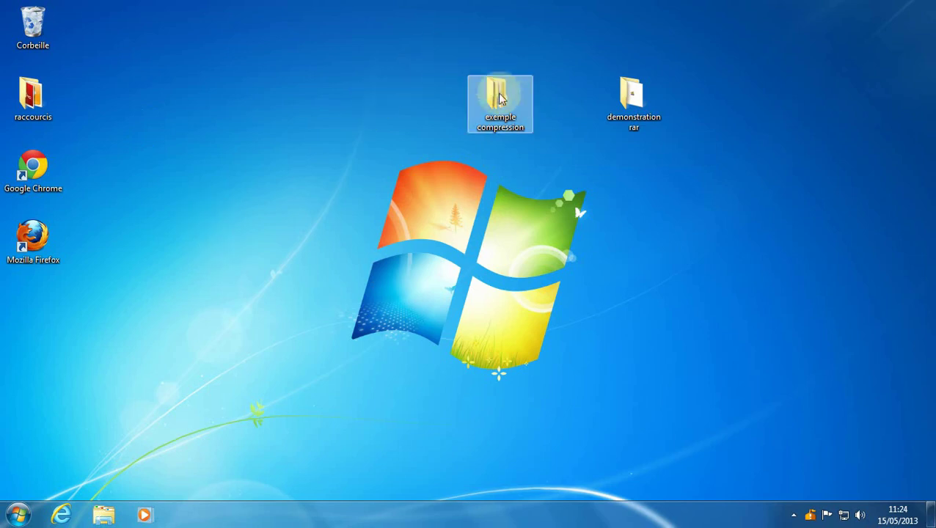
pyautogui.rightClick(503, 105)
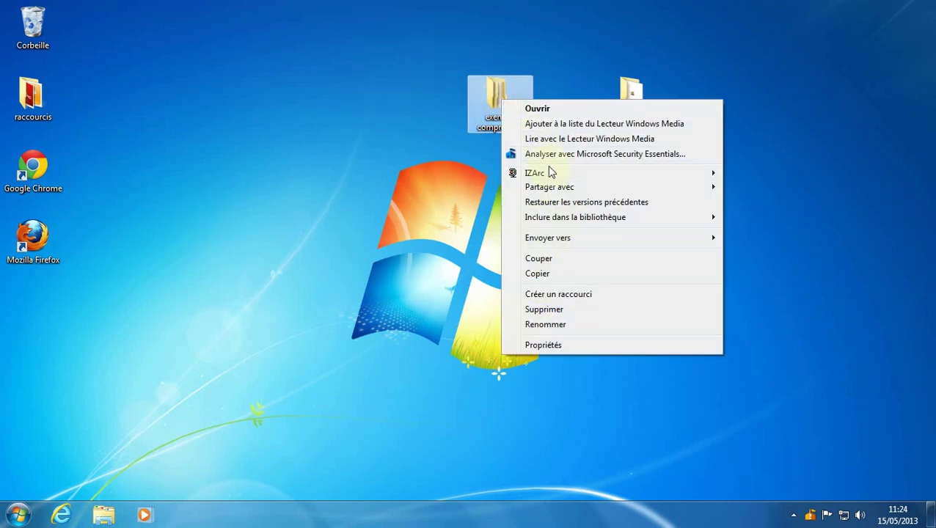
pyautogui.moveTo(540, 178)
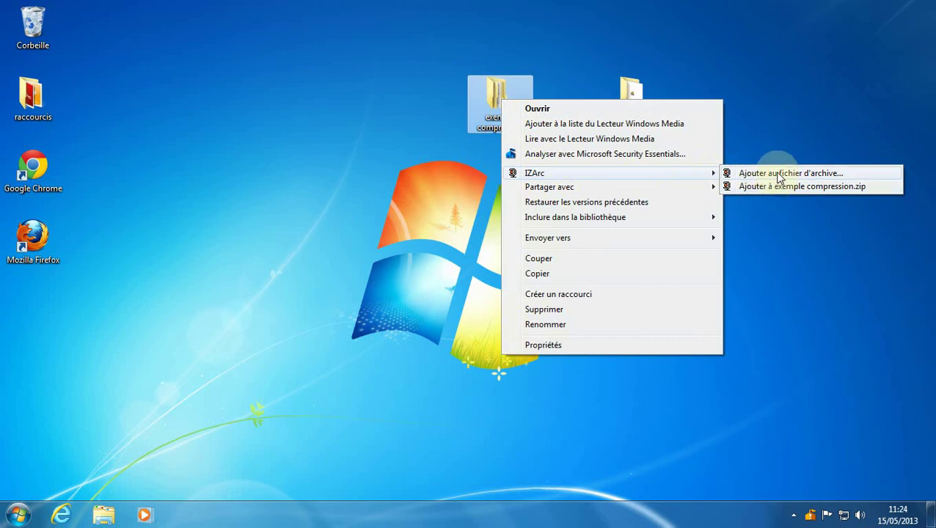
pyautogui.click(814, 175)
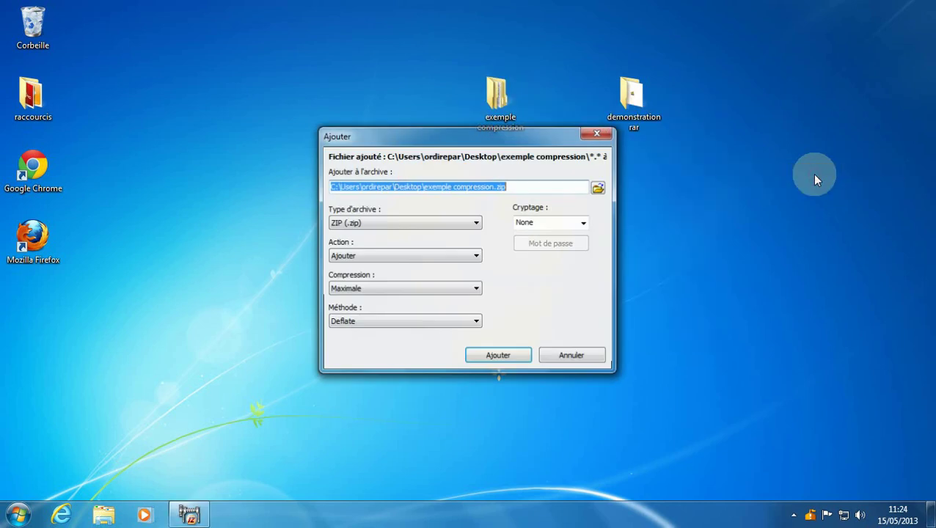
pyautogui.click(434, 194)
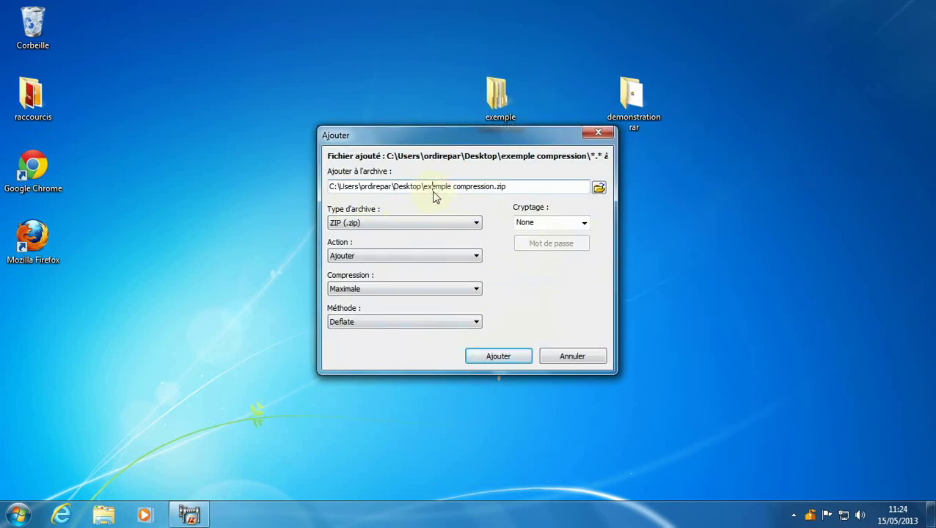
pyautogui.moveTo(497, 142); pyautogui.dragTo(496, 168)
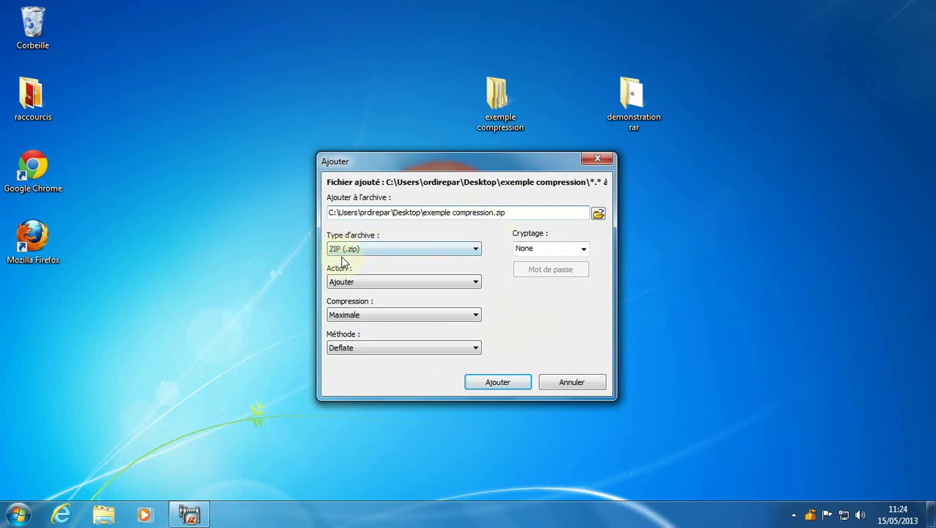
# Step: Review the available archive types, compression levels and methods, keeping ZIP, Maximale and Deflate
pyautogui.click(475, 250)
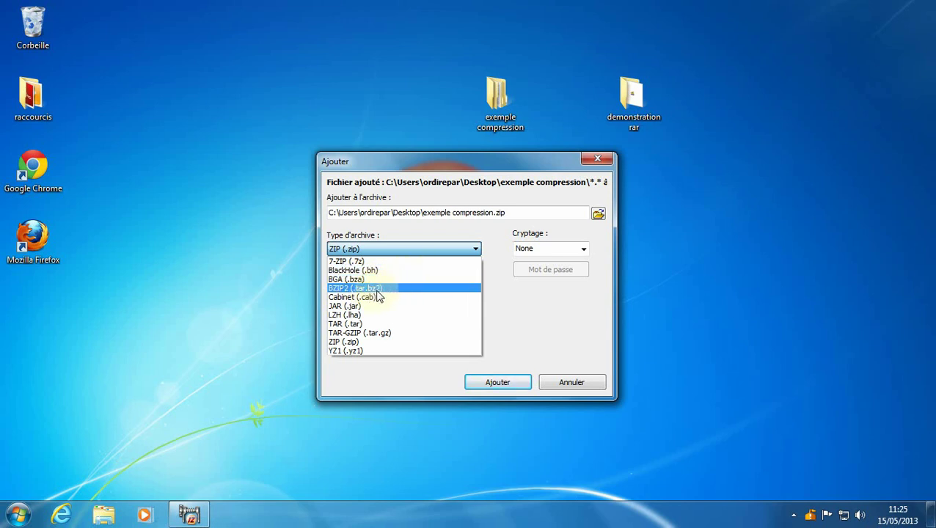
pyautogui.click(543, 298)
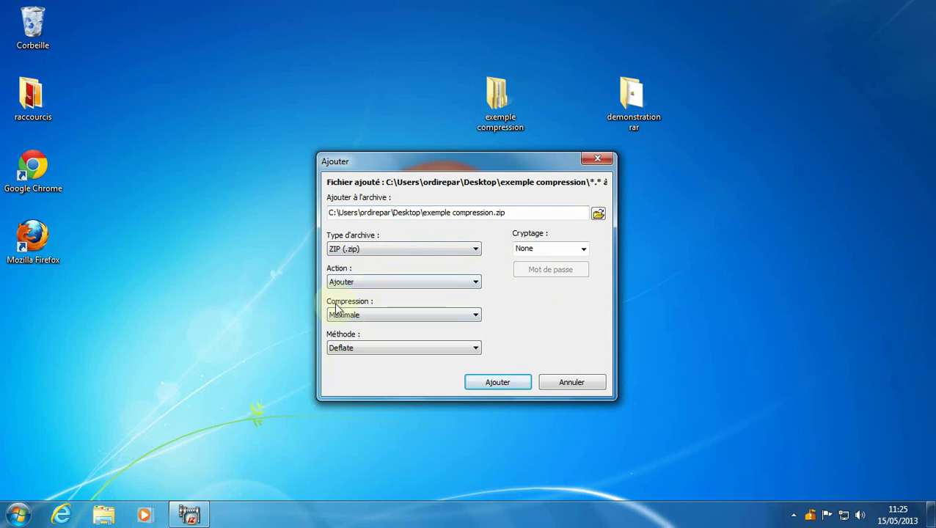
pyautogui.click(476, 317)
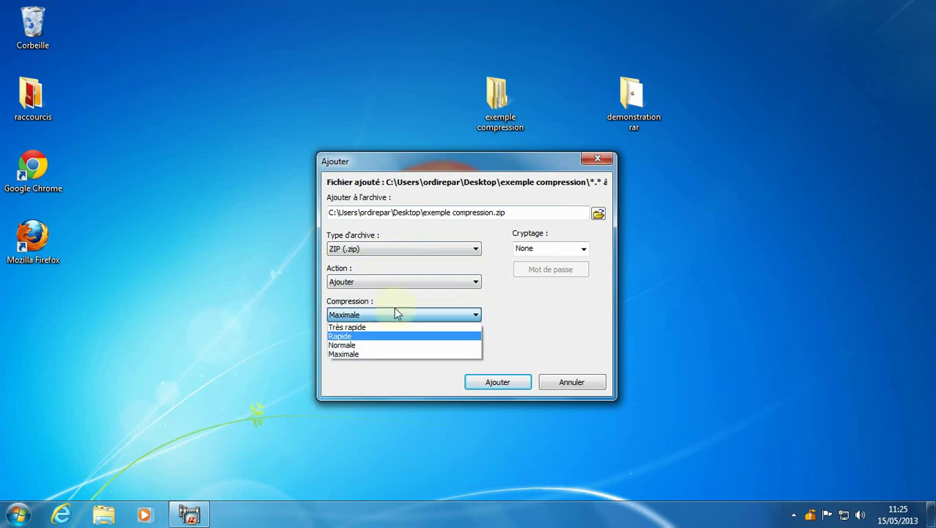
pyautogui.click(431, 306)
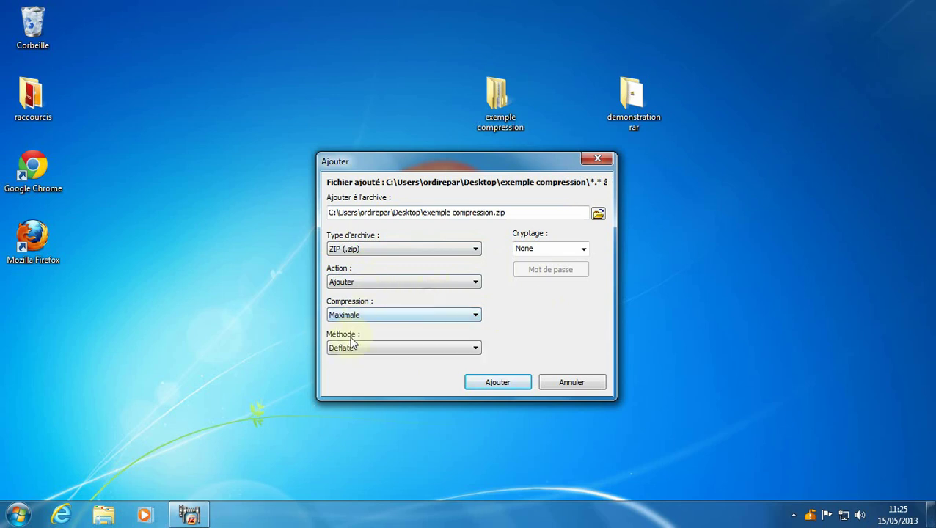
pyautogui.click(476, 348)
pyautogui.click(513, 367)
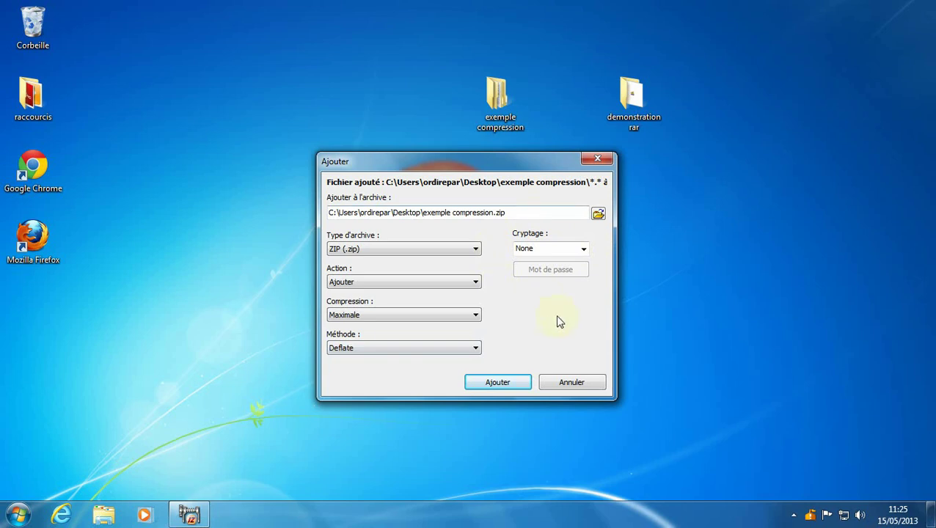
# Step: Create the archive "exemple compression.zip" on the desktop and place it beside the source folder
pyautogui.click(498, 384)
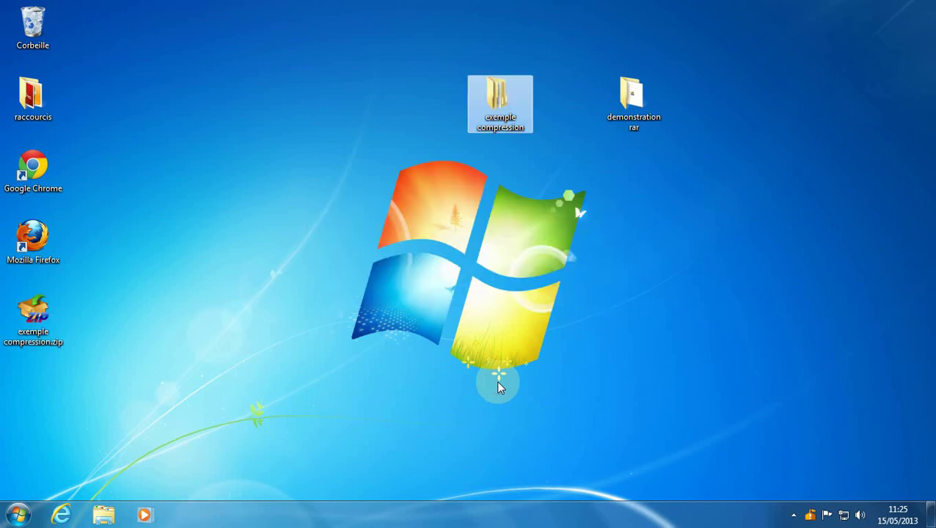
pyautogui.moveTo(40, 312); pyautogui.dragTo(424, 96)
pyautogui.click(488, 167)
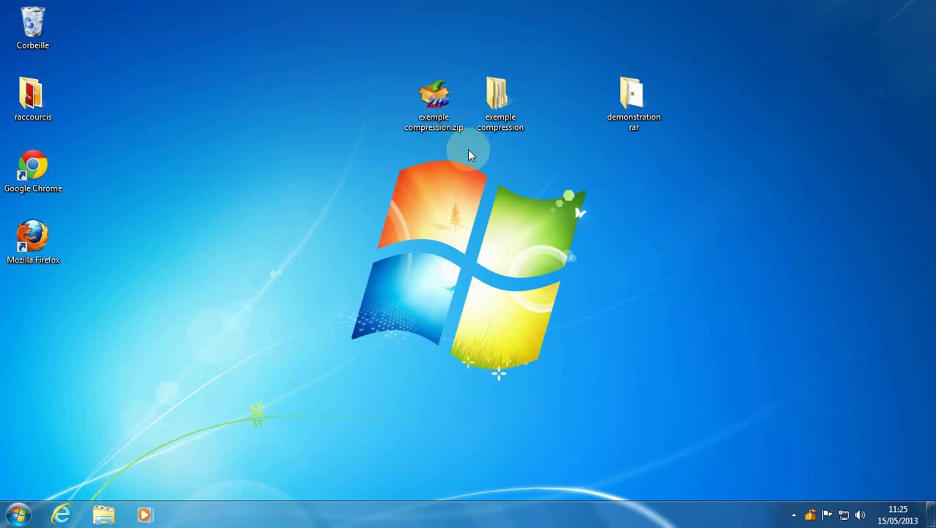
# Step: Browse exemple compression.zip in IZArc down to images\bmp, preview Desert.bmp, and close the viewer and the archive
pyautogui.click(439, 97)
pyautogui.doubleClick(439, 97)
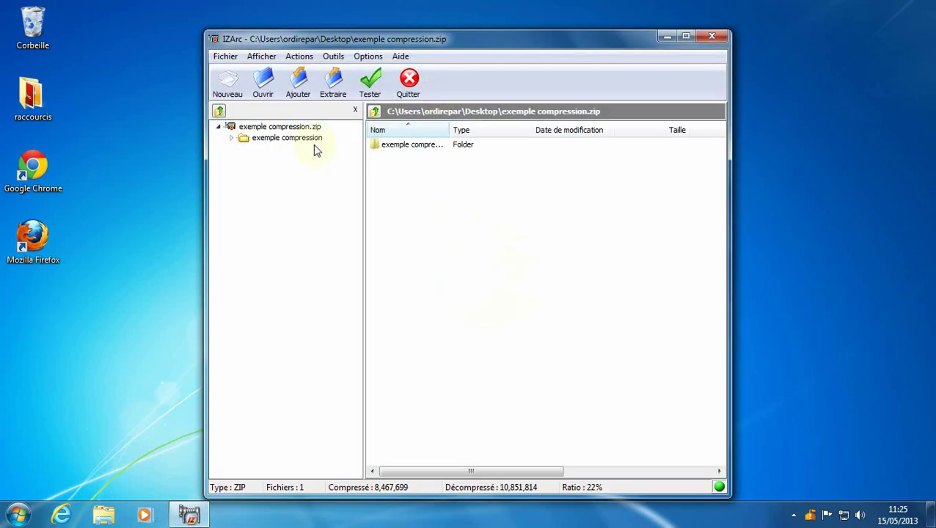
pyautogui.click(232, 138)
pyautogui.click(245, 149)
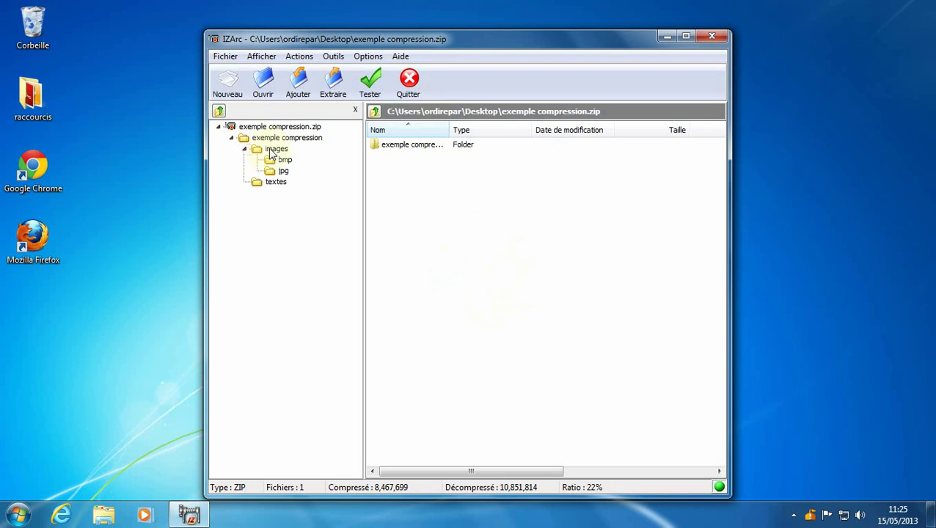
pyautogui.click(272, 150)
pyautogui.click(382, 147)
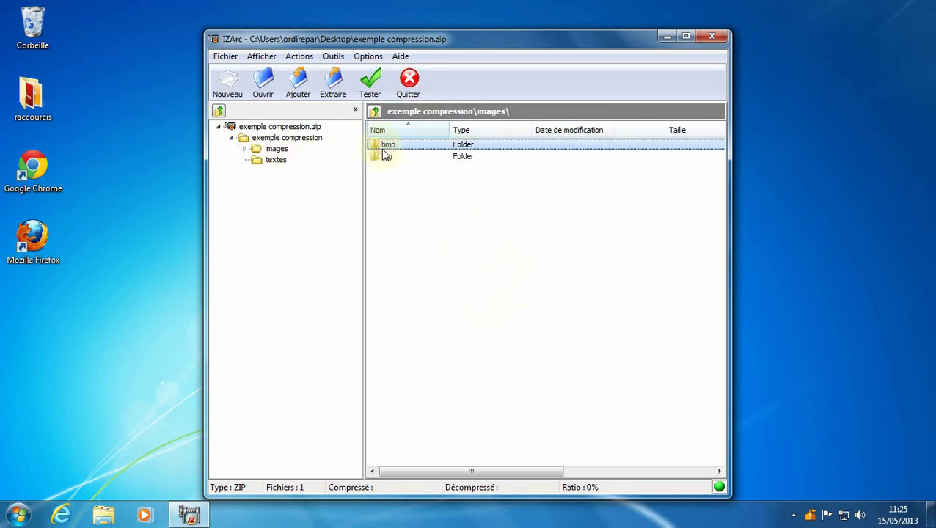
pyautogui.doubleClick(383, 150)
pyautogui.click(397, 150)
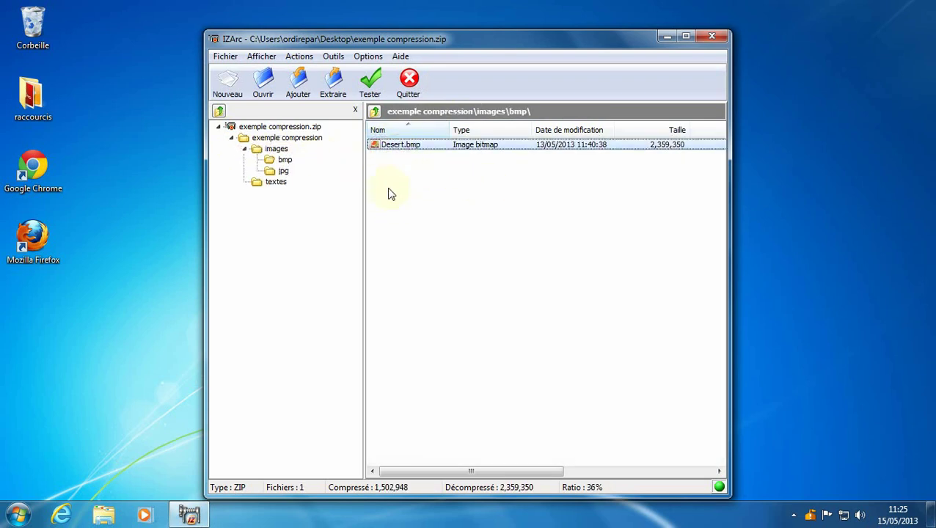
pyautogui.doubleClick(387, 146)
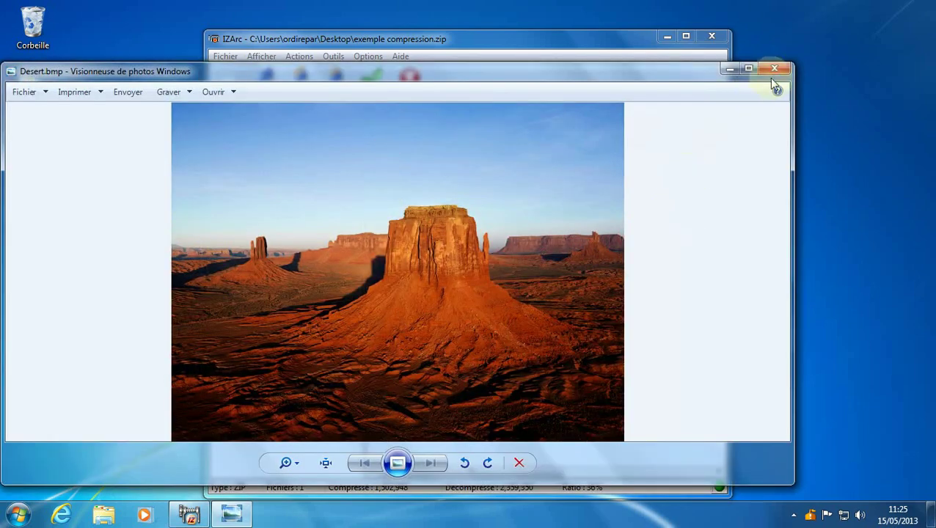
pyautogui.click(776, 67)
pyautogui.click(706, 36)
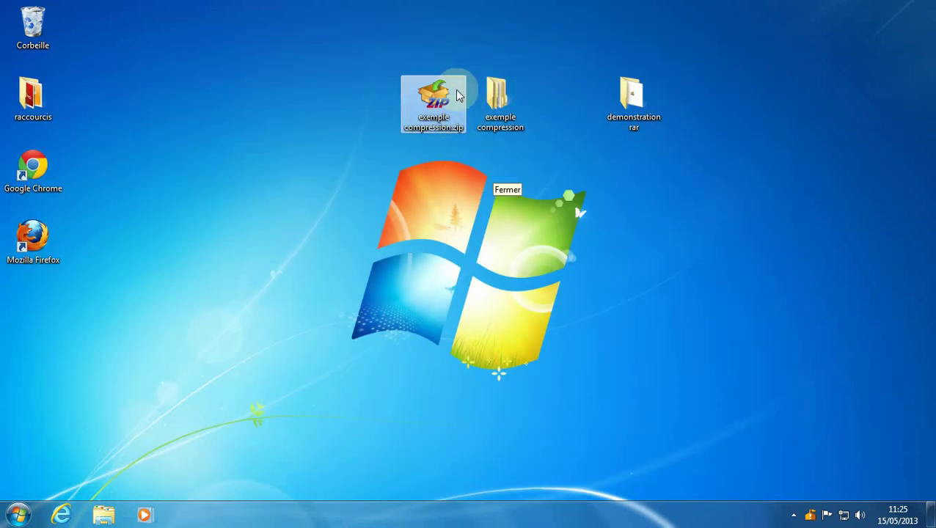
# Step: Move exemple compression.zip to a free area of the desktop, away from the folders, and review the IZArc commands offered for it
pyautogui.moveTo(438, 103); pyautogui.dragTo(306, 244)
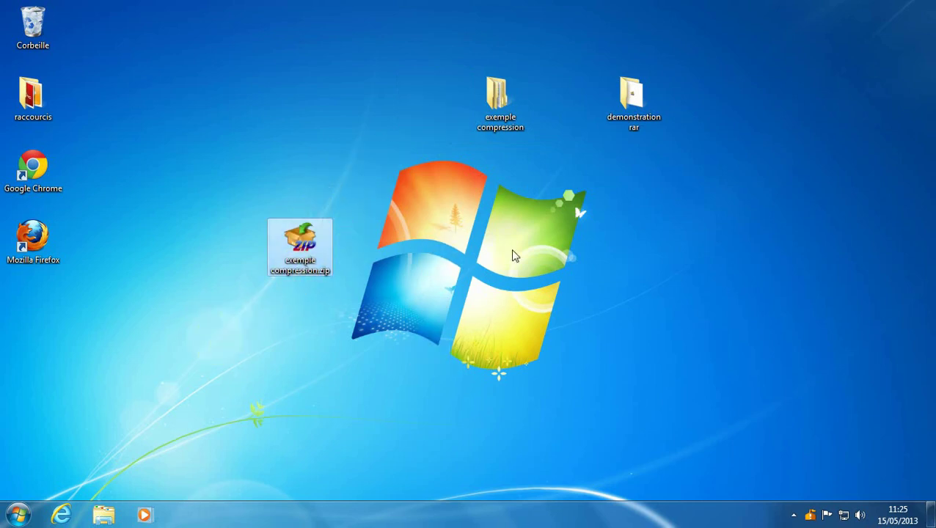
pyautogui.rightClick(300, 249)
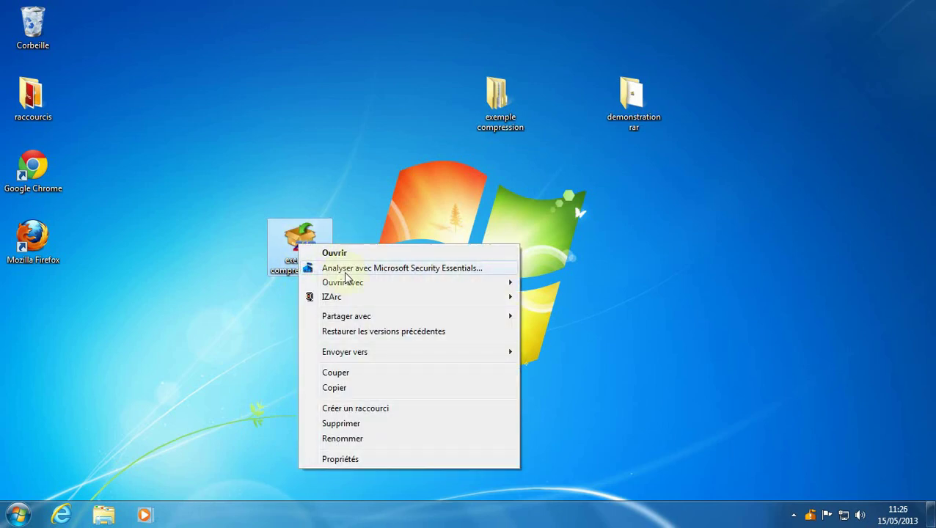
pyautogui.moveTo(345, 301)
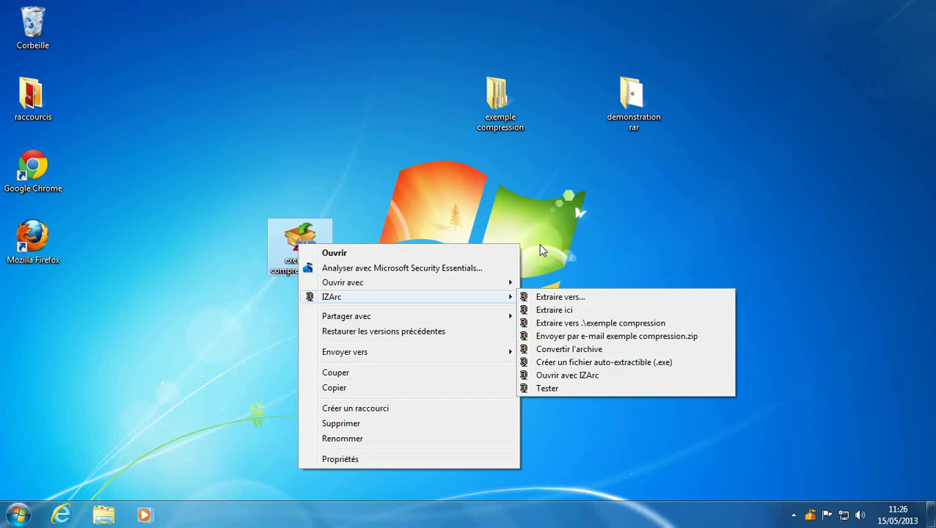
pyautogui.click(701, 236)
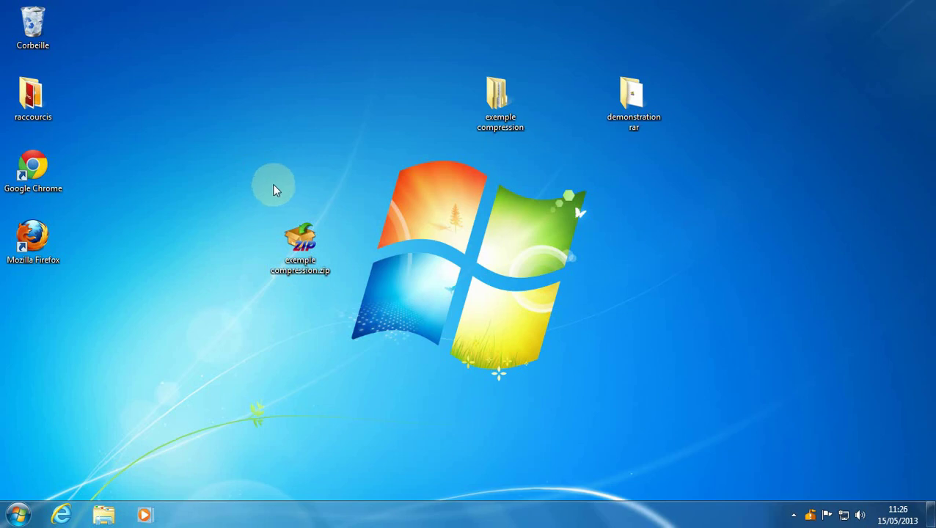
# Step: Create a self-extracting .exe from exemple compression.zip, titled "Self-extracting Archive", with the default options
pyautogui.rightClick(303, 246)
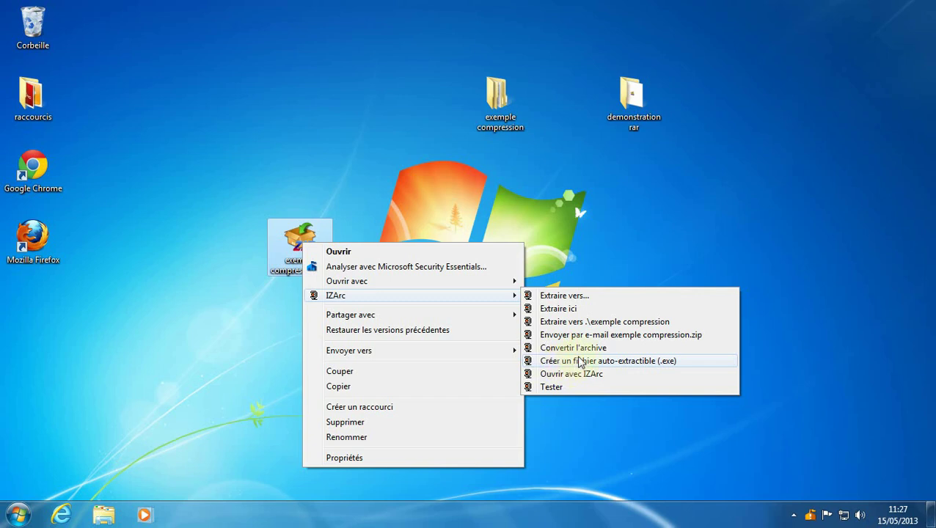
pyautogui.click(580, 361)
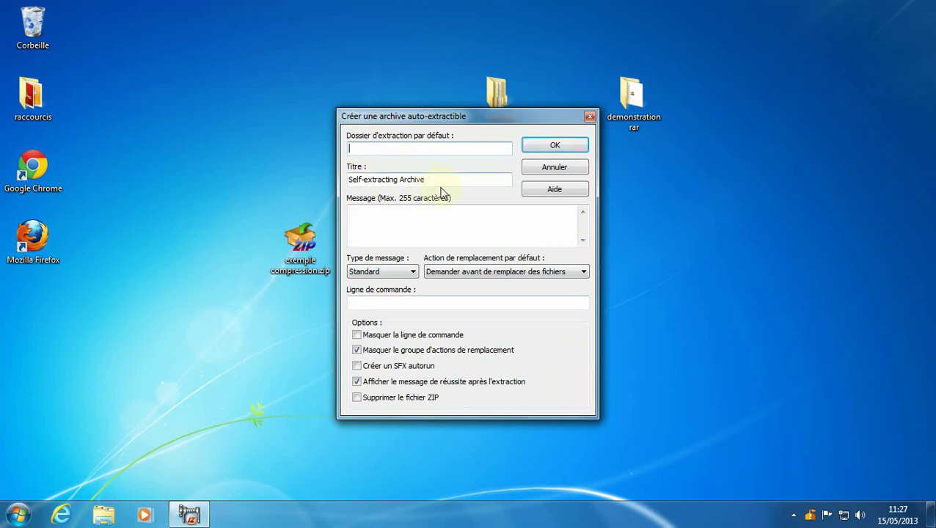
pyautogui.click(388, 213)
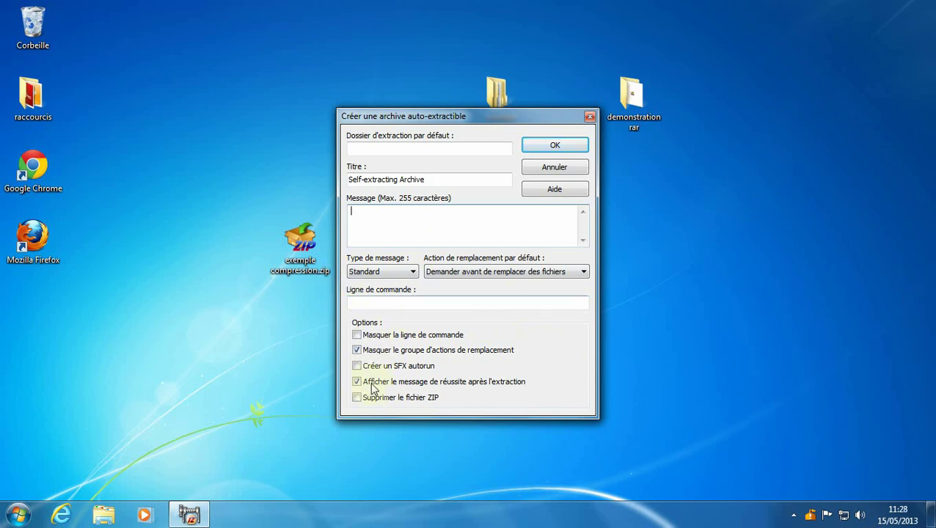
pyautogui.click(555, 146)
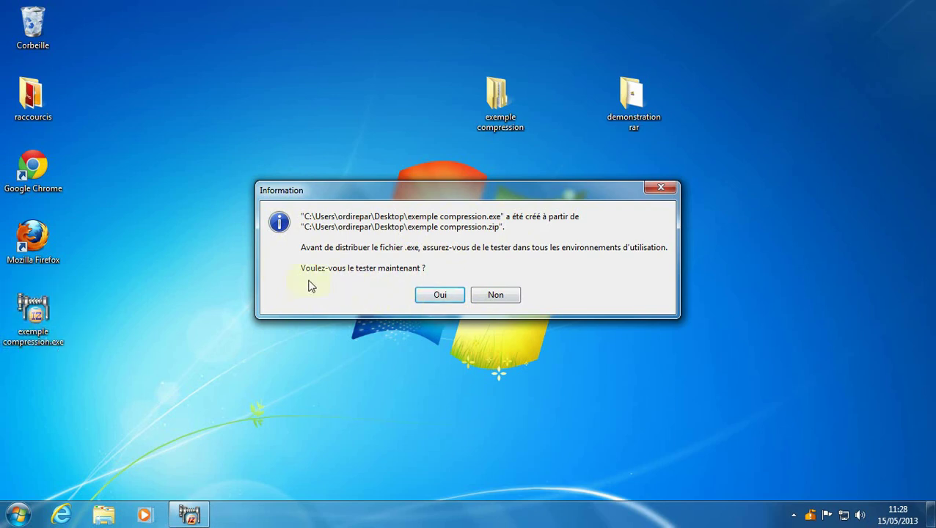
# Step: Launch the test of the self-extracting archive and create a desktop folder named "test auto extractible" while choosing the destination
pyautogui.click(440, 297)
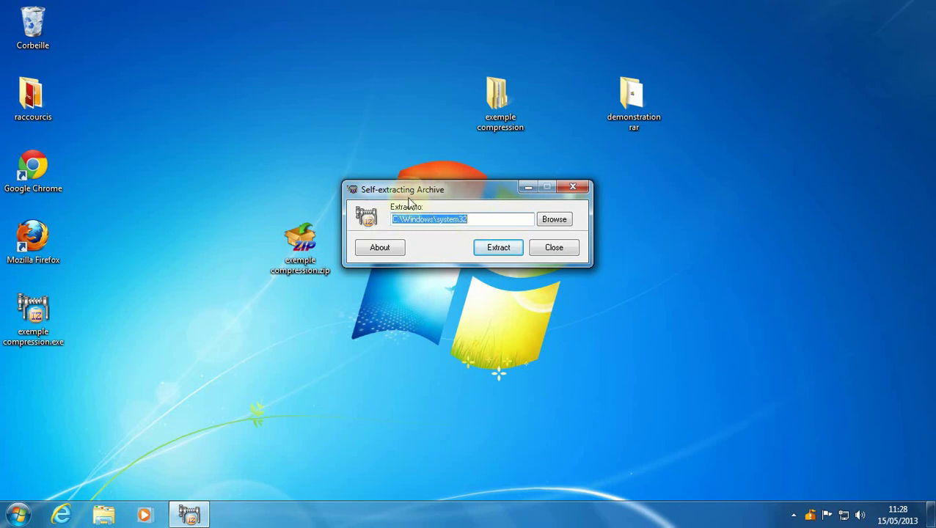
pyautogui.click(479, 220)
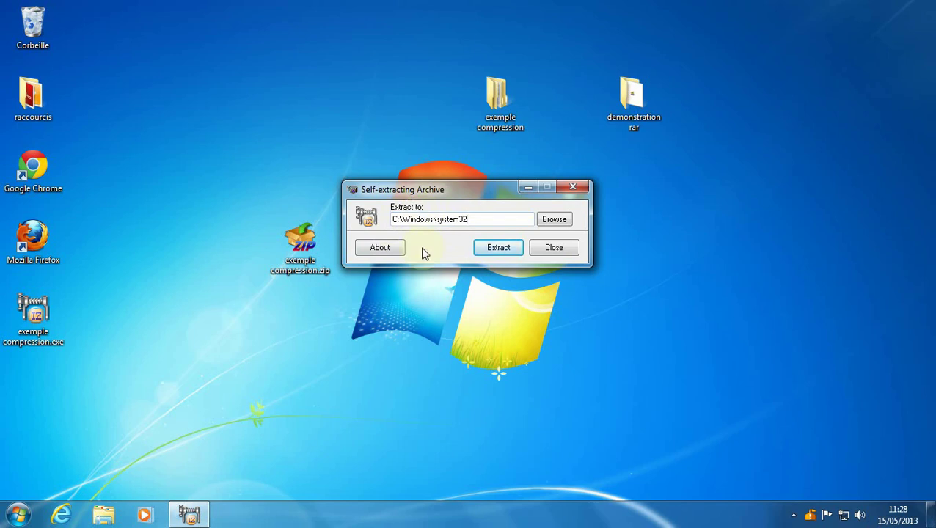
pyautogui.click(556, 223)
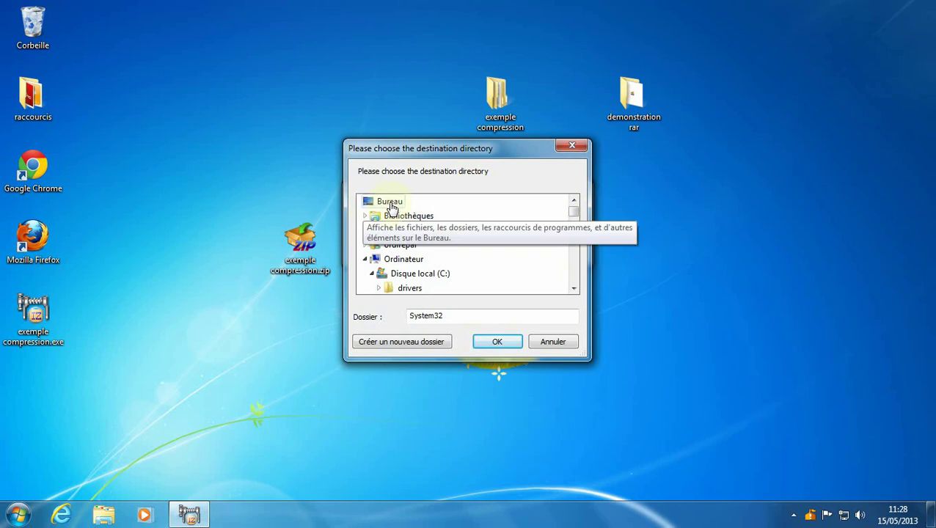
pyautogui.click(392, 206)
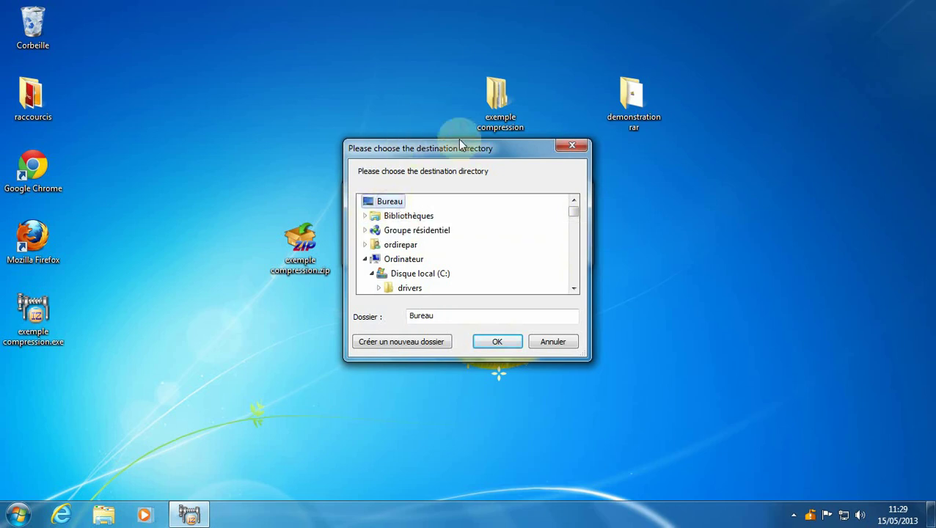
pyautogui.click(402, 344)
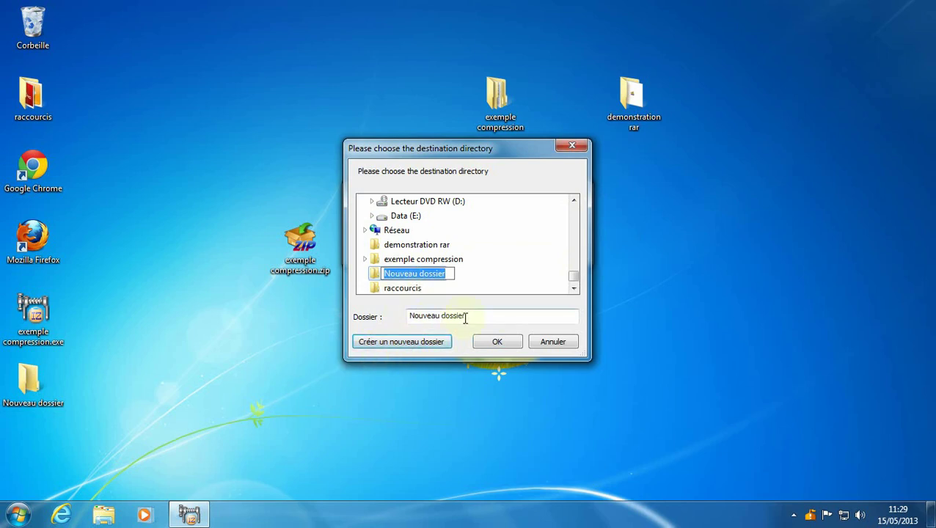
pyautogui.write('test auto extractible')
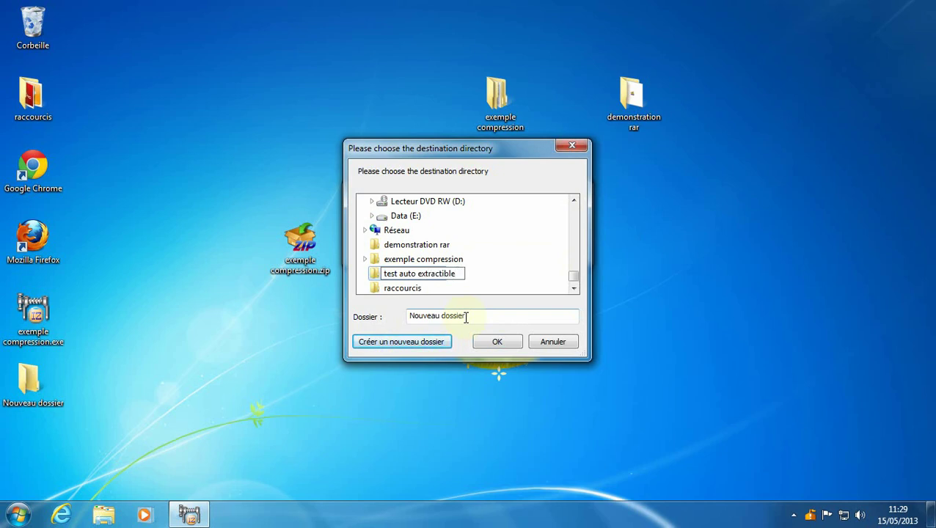
pyautogui.press('Return')
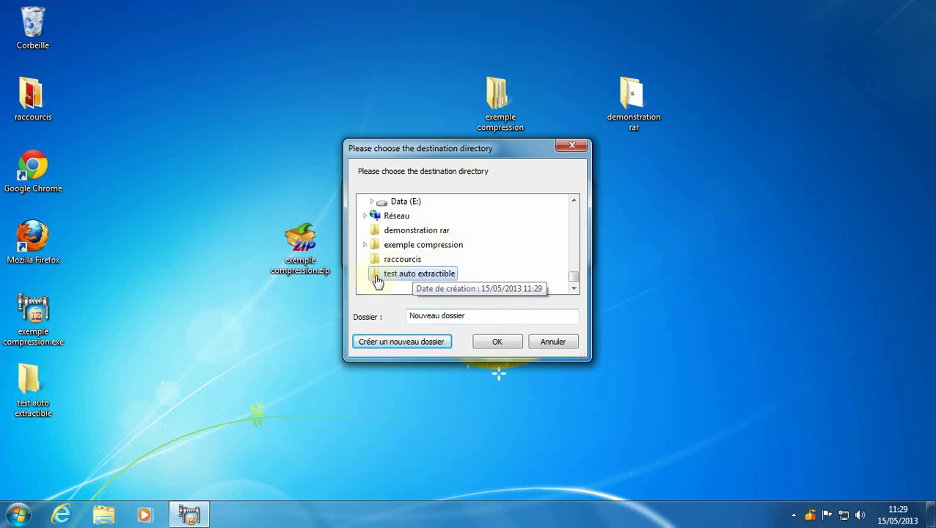
# Step: Choose the test auto extractible folder as the destination and extract all the archive's files into it
pyautogui.click(412, 261)
pyautogui.click(415, 274)
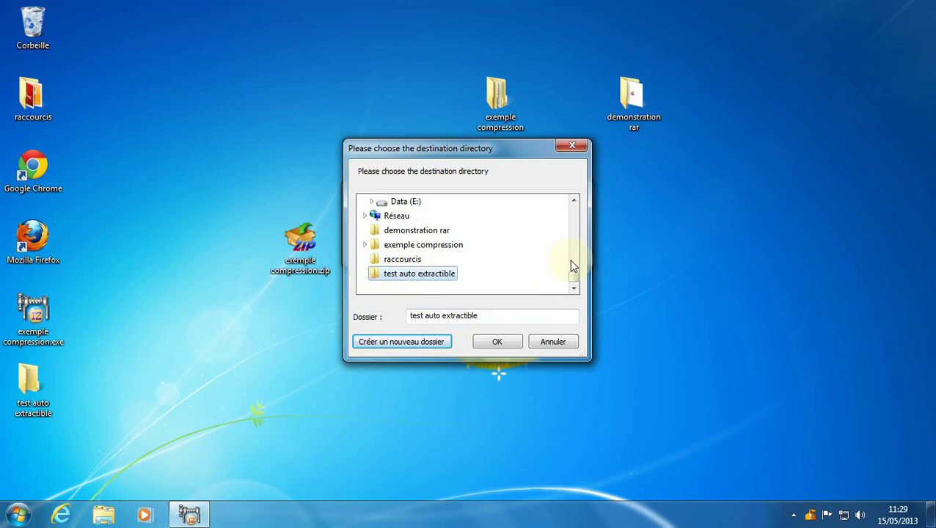
pyautogui.click(492, 343)
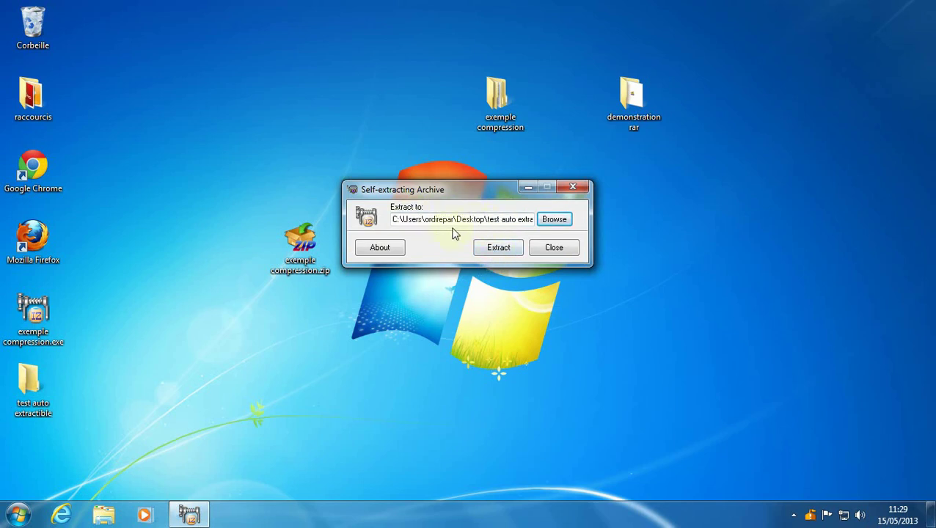
pyautogui.click(492, 250)
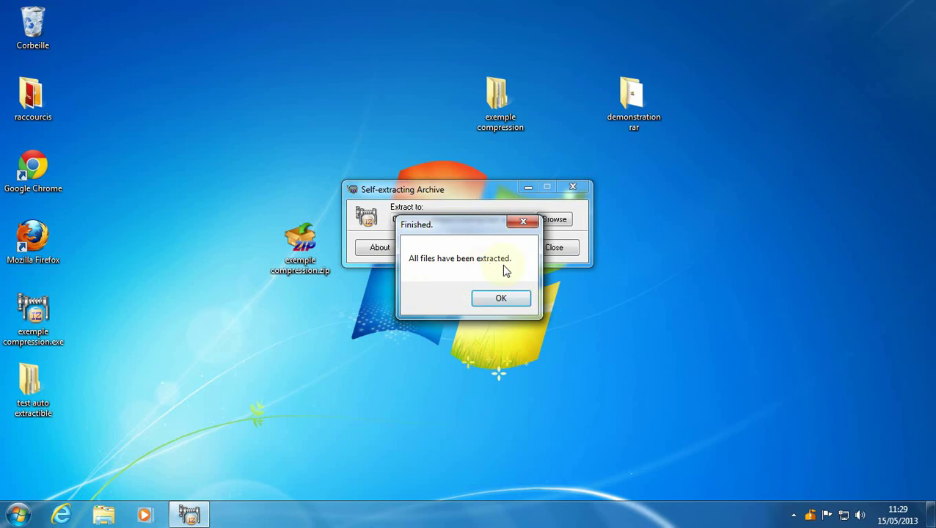
pyautogui.click(501, 299)
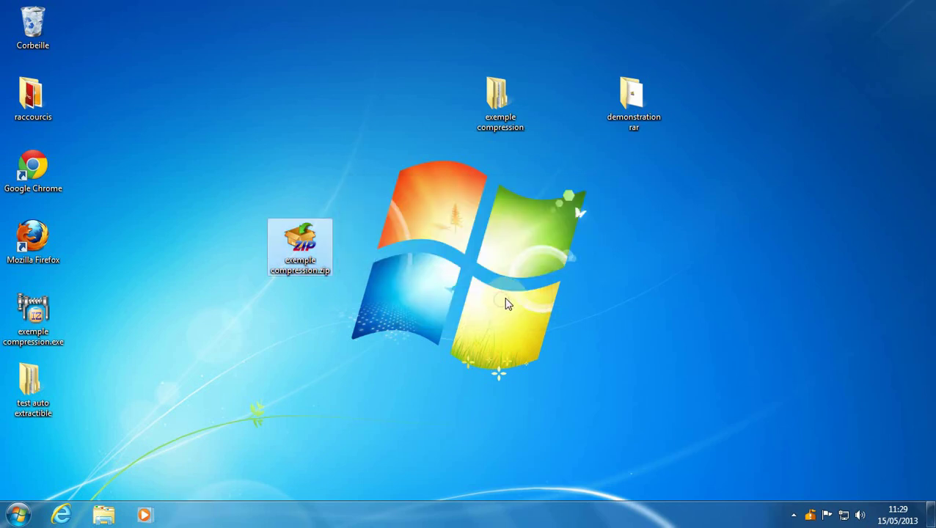
# Step: Check the extracted contents of test auto extractible\exemple compression and close the folder window
pyautogui.doubleClick(26, 389)
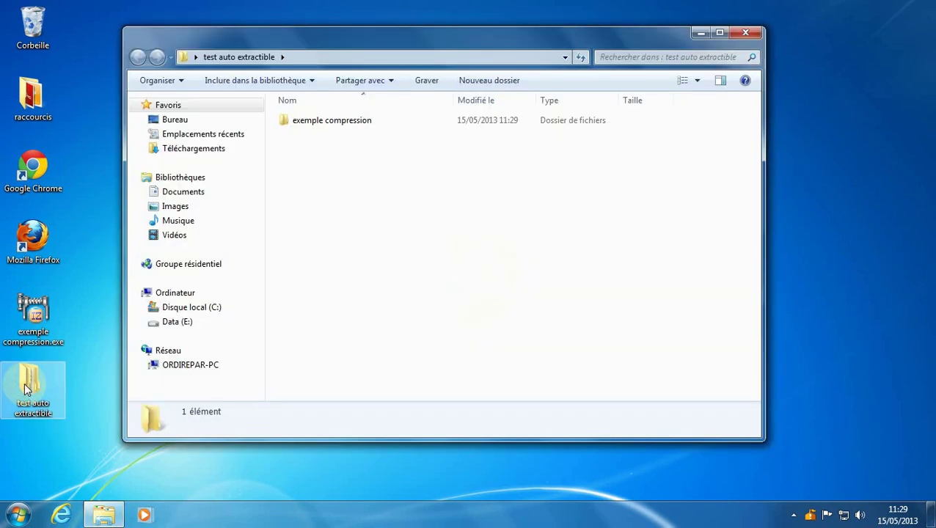
pyautogui.doubleClick(293, 123)
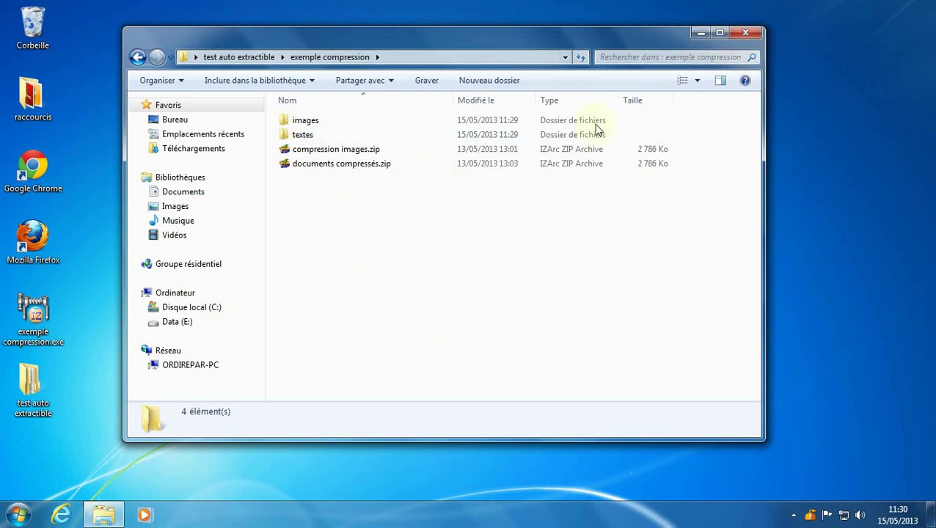
pyautogui.click(746, 33)
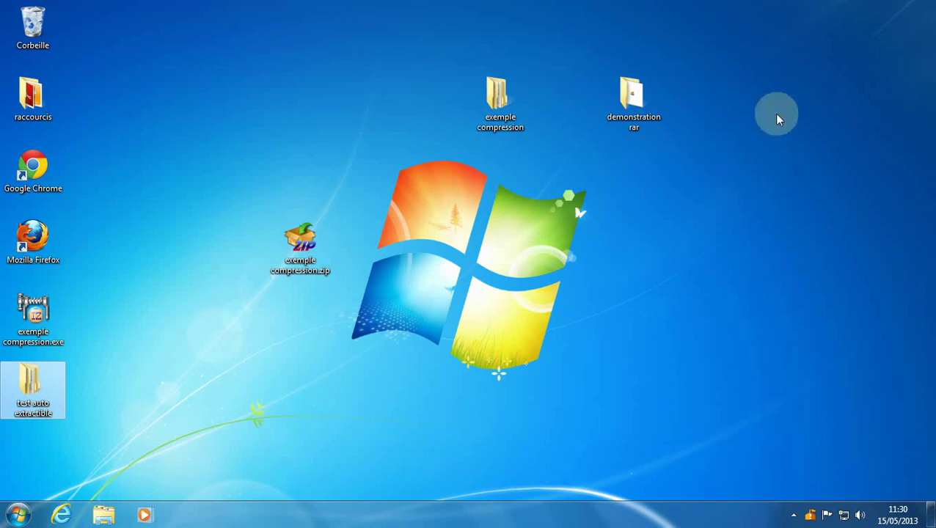
# Step: Delete exemple compression.exe and the test auto extractible folder from the desktop
pyautogui.click(107, 397)
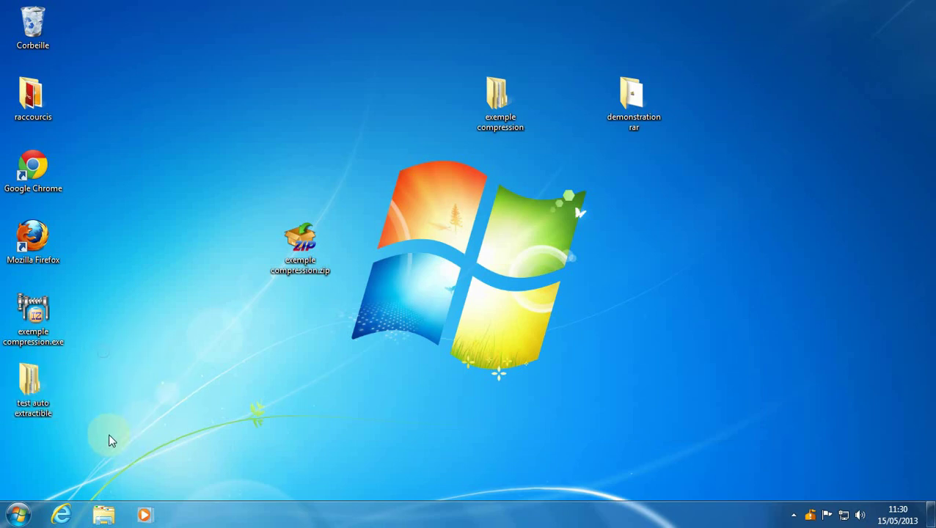
pyautogui.moveTo(80, 449); pyautogui.dragTo(27, 311)
pyautogui.rightClick(27, 311)
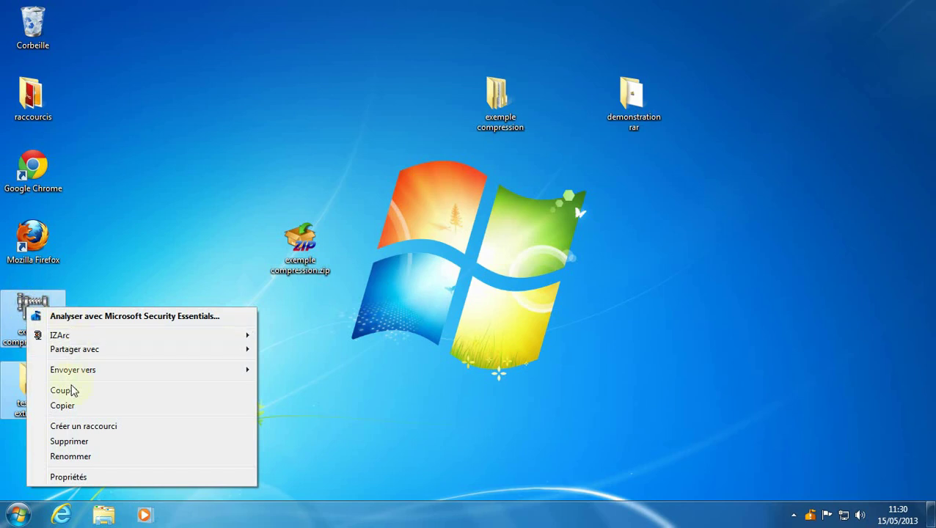
pyautogui.click(69, 441)
pyautogui.click(522, 268)
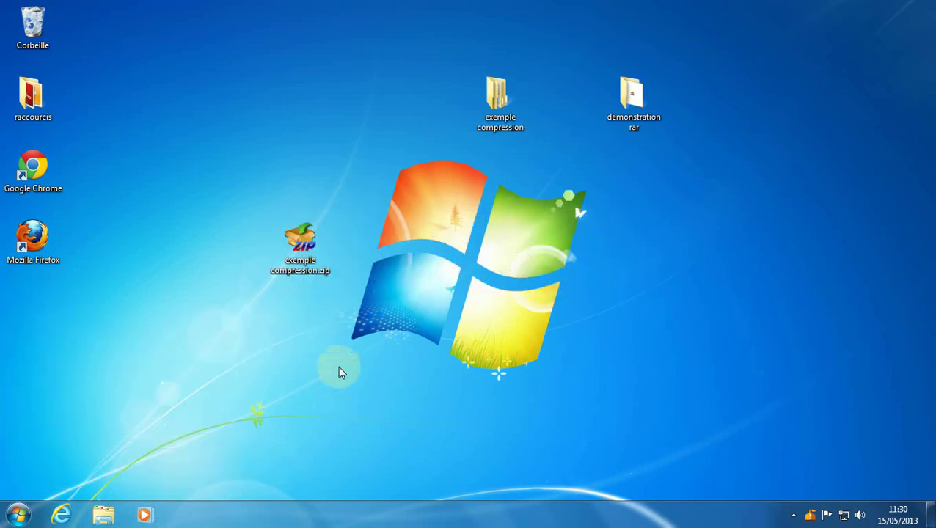
# Step: Move exemple compression.zip to the recycle bin
pyautogui.rightClick(299, 233)
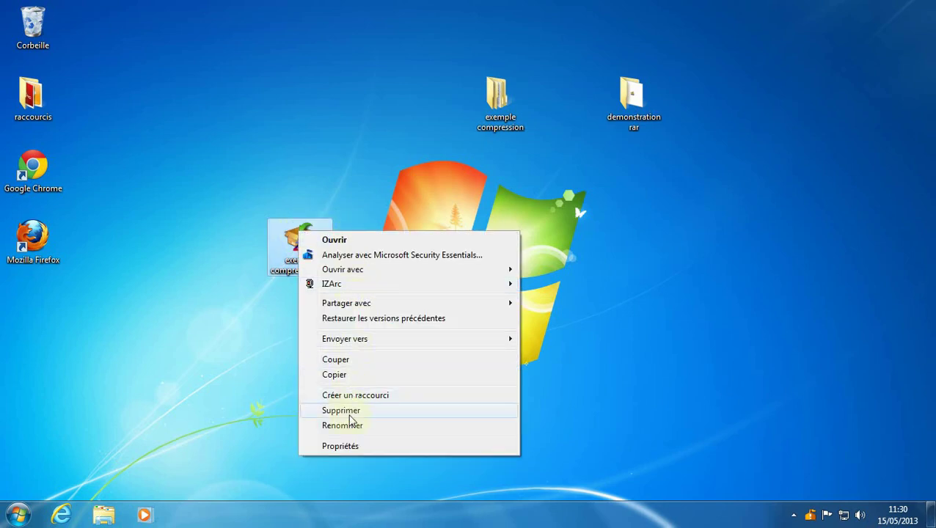
pyautogui.click(349, 413)
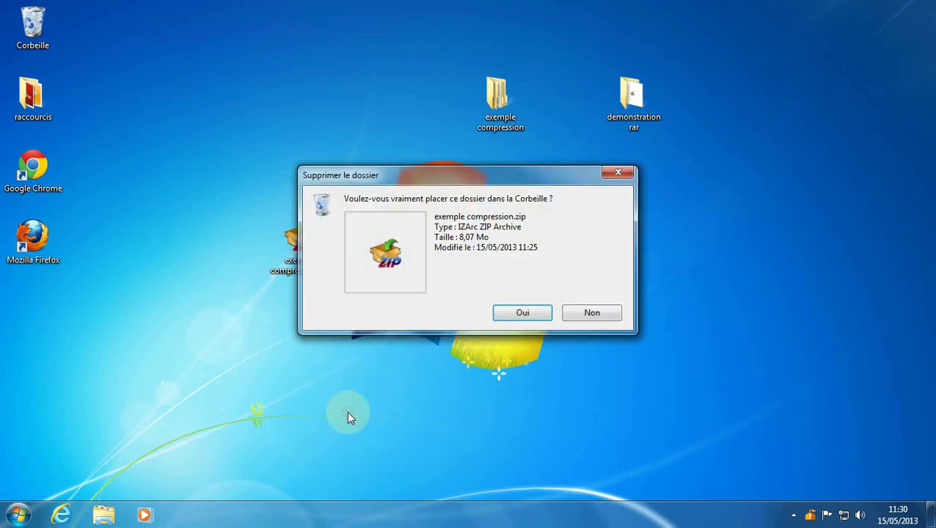
pyautogui.click(519, 316)
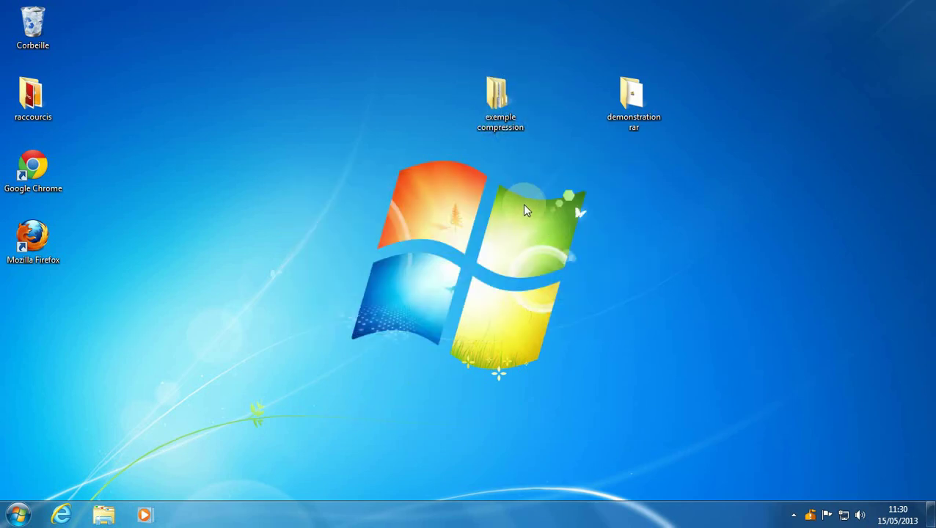
# Step: Set up a new ZIP archive of the exemple compression folder with AES - 128 bit encryption in IZArc
pyautogui.rightClick(493, 100)
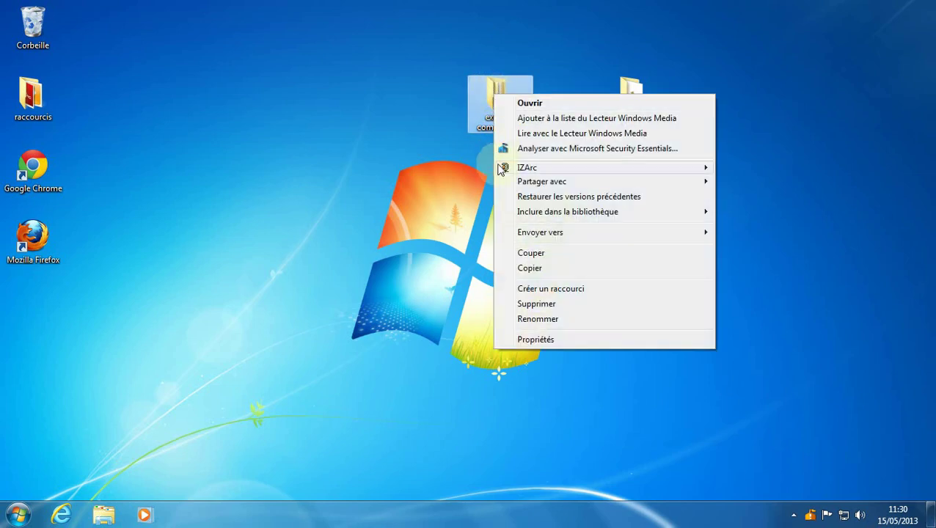
pyautogui.moveTo(516, 170)
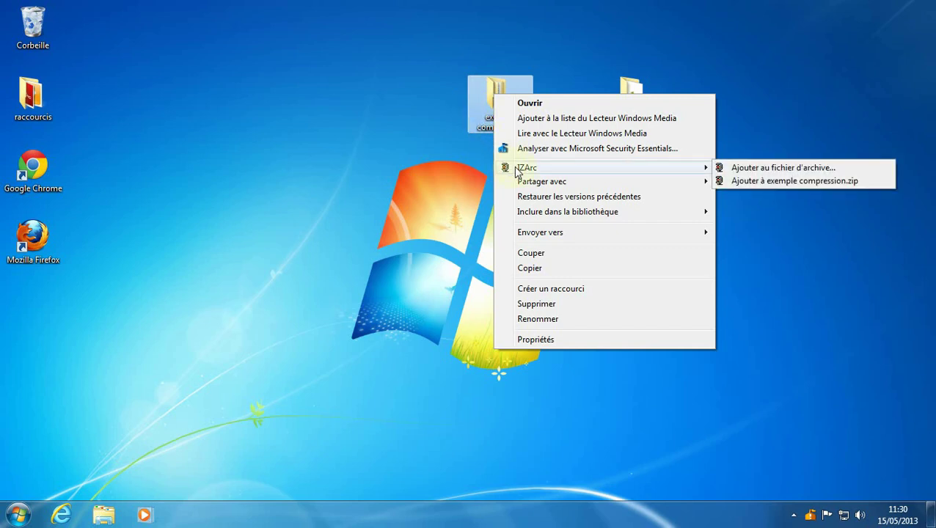
pyautogui.click(783, 168)
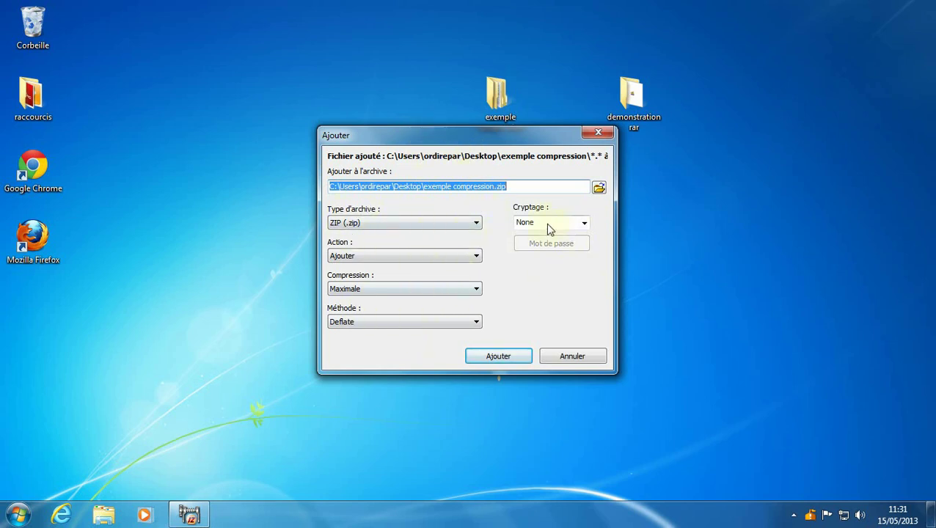
pyautogui.click(585, 225)
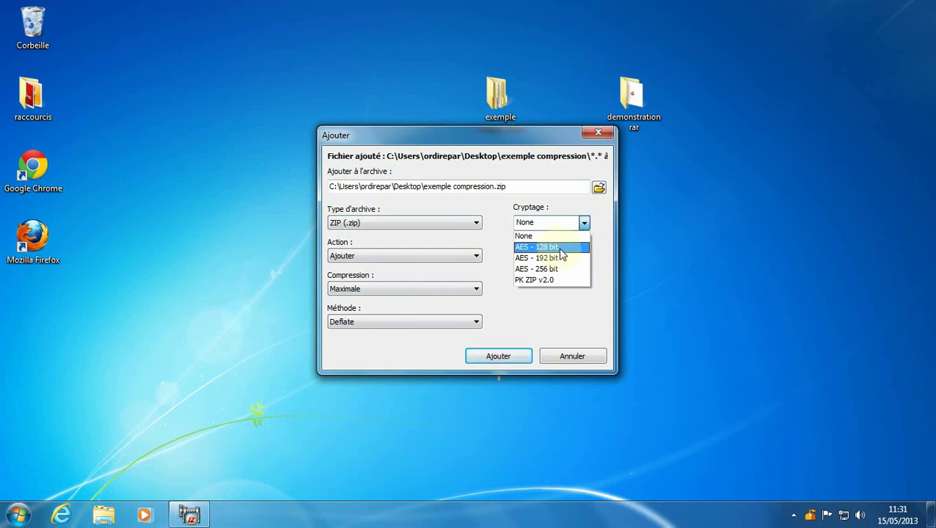
pyautogui.click(561, 251)
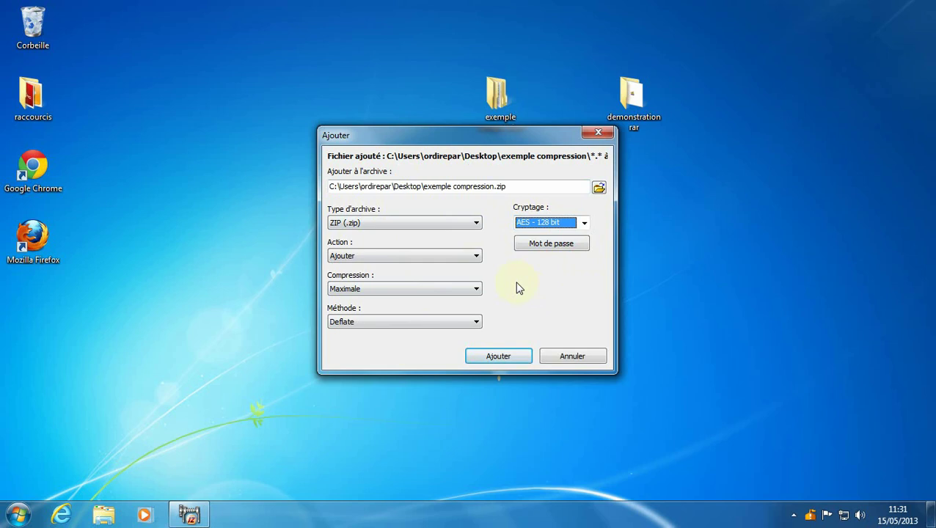
# Step: Enter and confirm the encryption password, and create the protected exemple compression.zip on the desktop
pyautogui.click(548, 246)
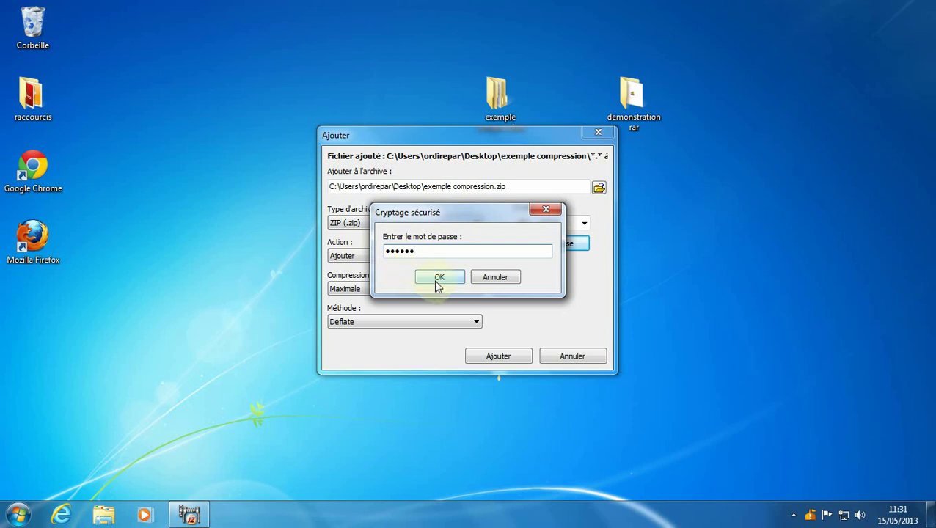
pyautogui.click(438, 279)
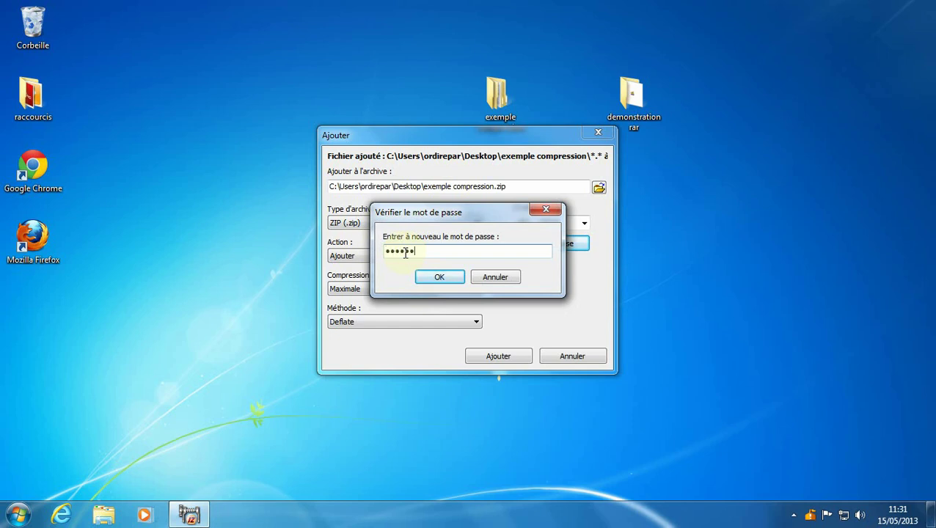
pyautogui.click(438, 277)
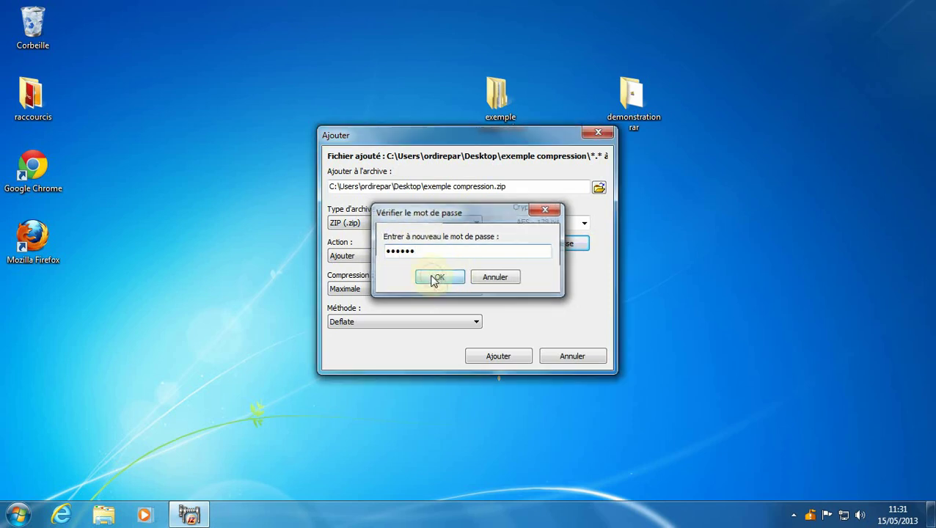
pyautogui.click(494, 357)
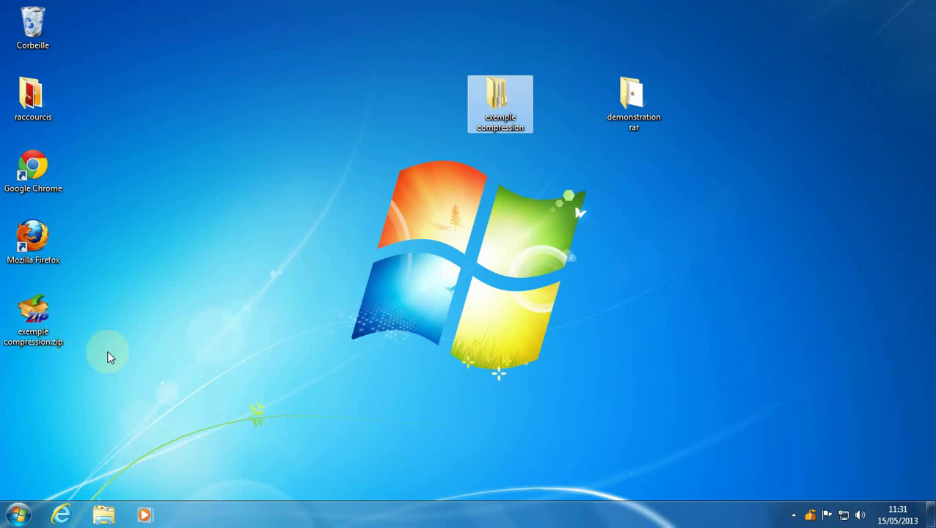
# Step: Open the protected exemple compression.zip from the desktop in IZArc and browse to its images\bmp folder
pyautogui.click(74, 403)
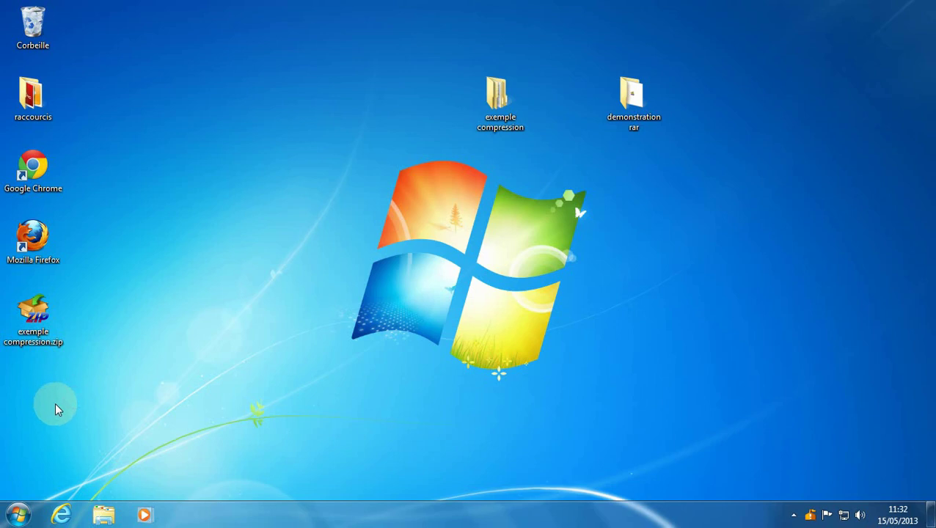
pyautogui.doubleClick(37, 311)
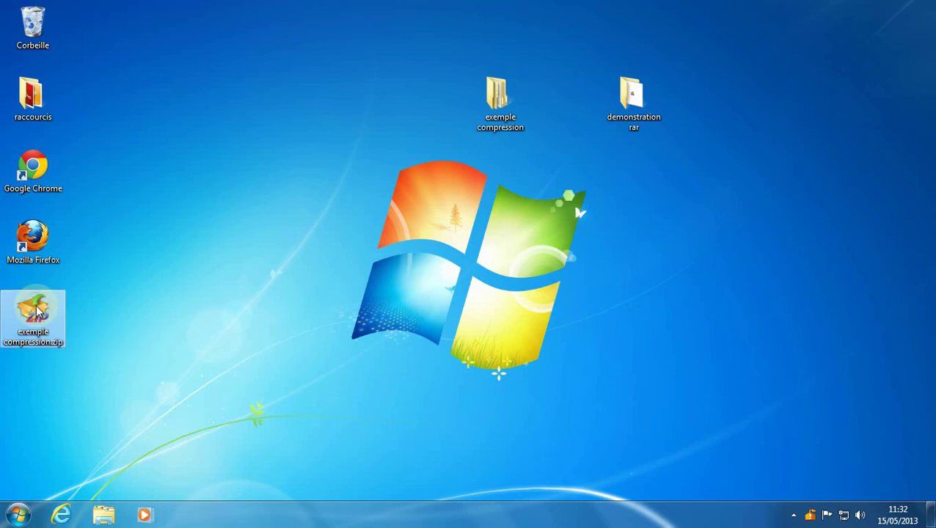
pyautogui.click(232, 138)
pyautogui.click(272, 149)
pyautogui.click(387, 146)
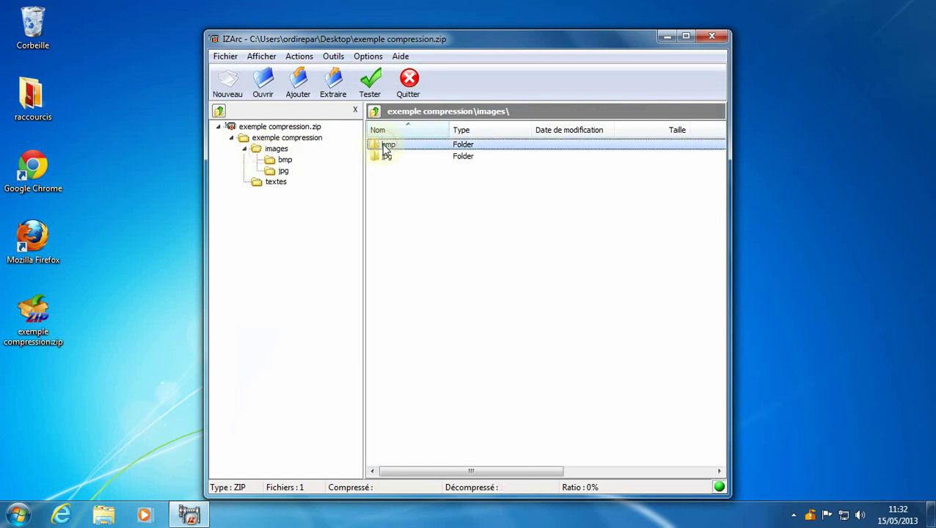
pyautogui.doubleClick(386, 151)
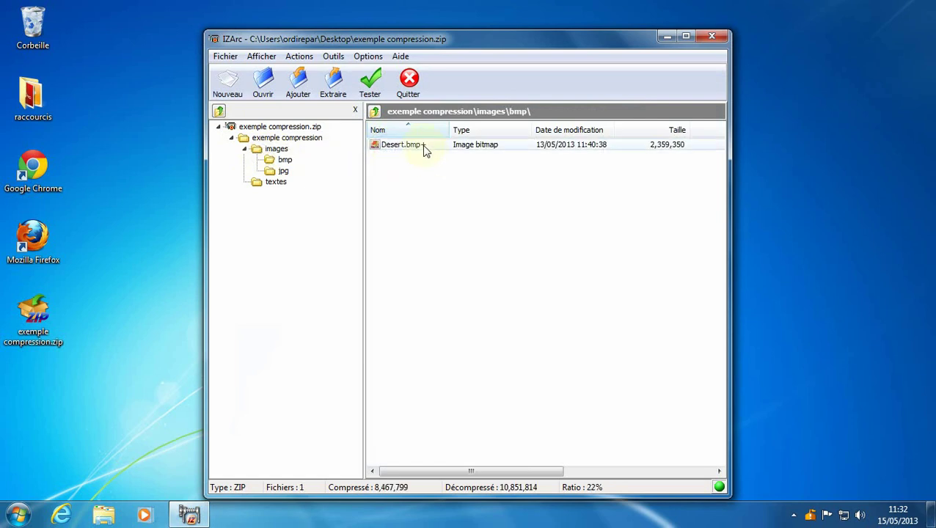
# Step: Try to open Desert.bmp from the archive without giving a password, and close the archive window
pyautogui.doubleClick(397, 145)
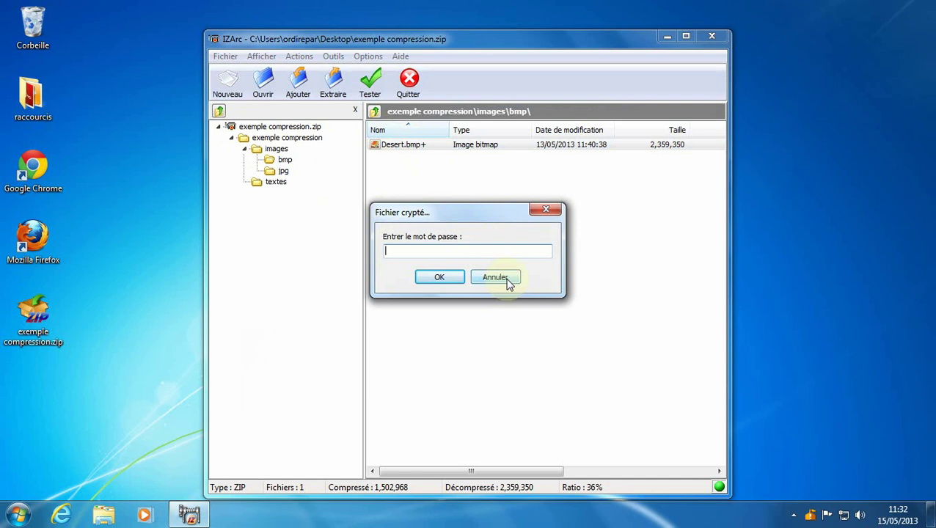
pyautogui.click(458, 283)
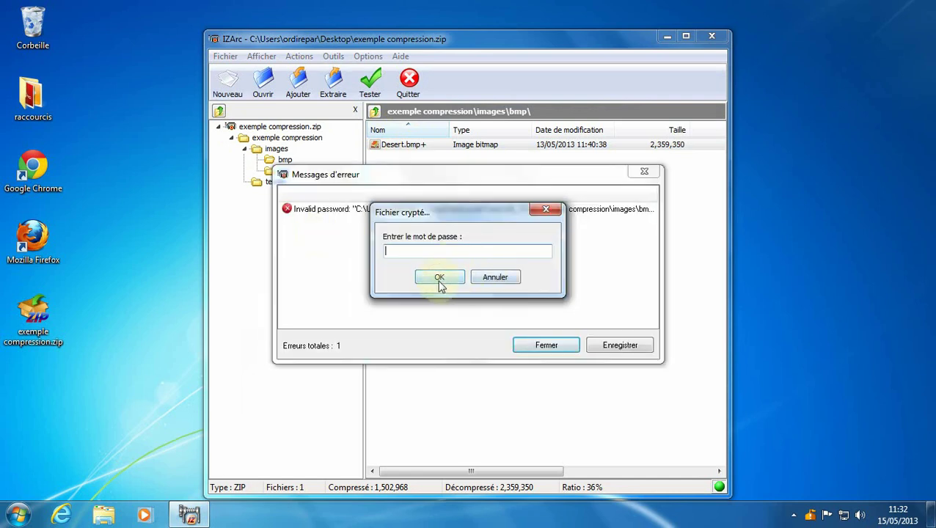
pyautogui.click(497, 277)
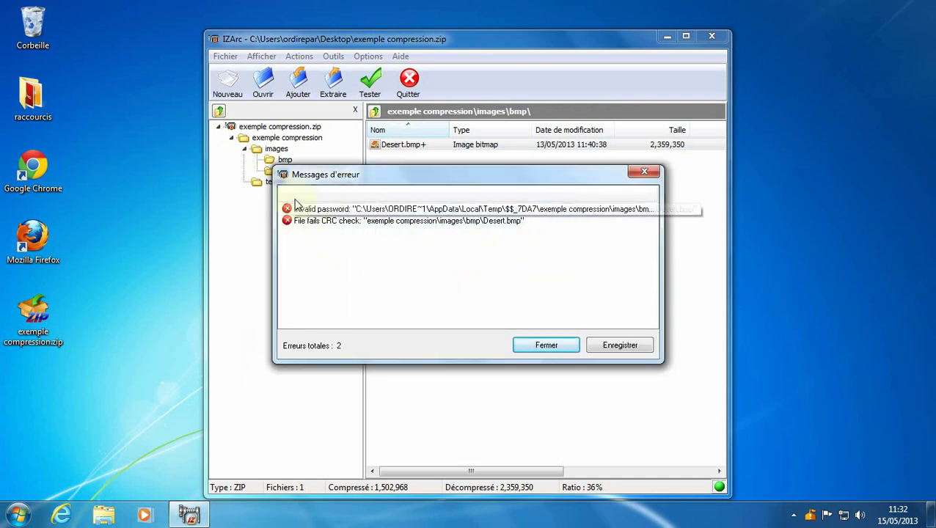
pyautogui.click(563, 345)
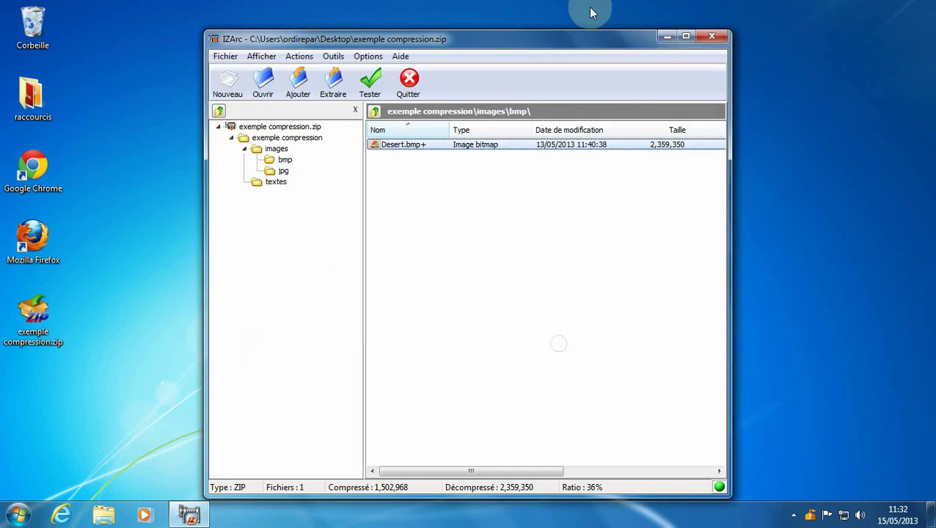
pyautogui.click(713, 38)
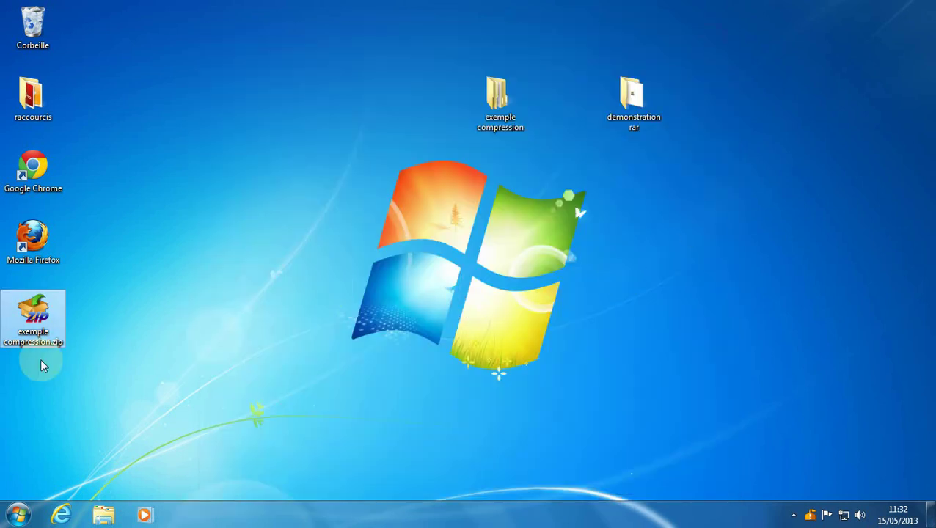
# Step: Move exemple compression.zip into a new desktop folder named decompression, and open that folder
pyautogui.moveTo(26, 328); pyautogui.dragTo(198, 149)
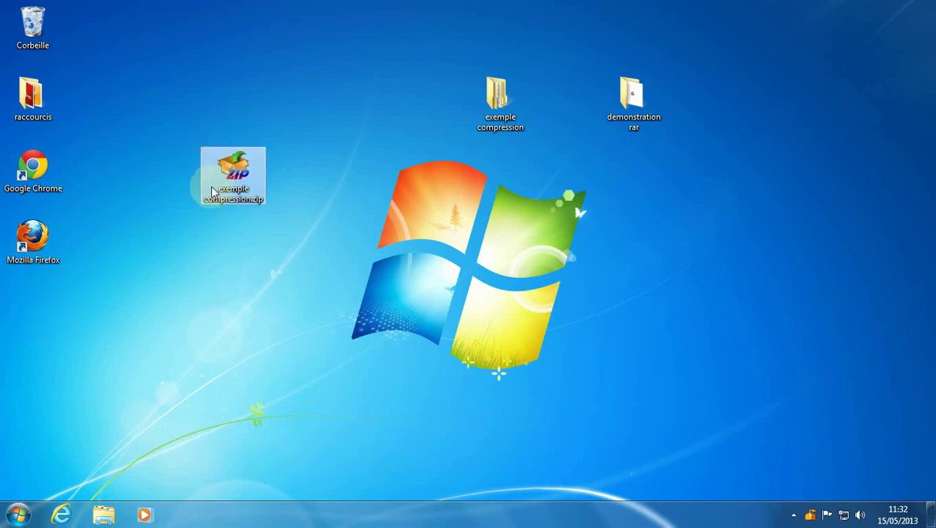
pyautogui.rightClick(154, 287)
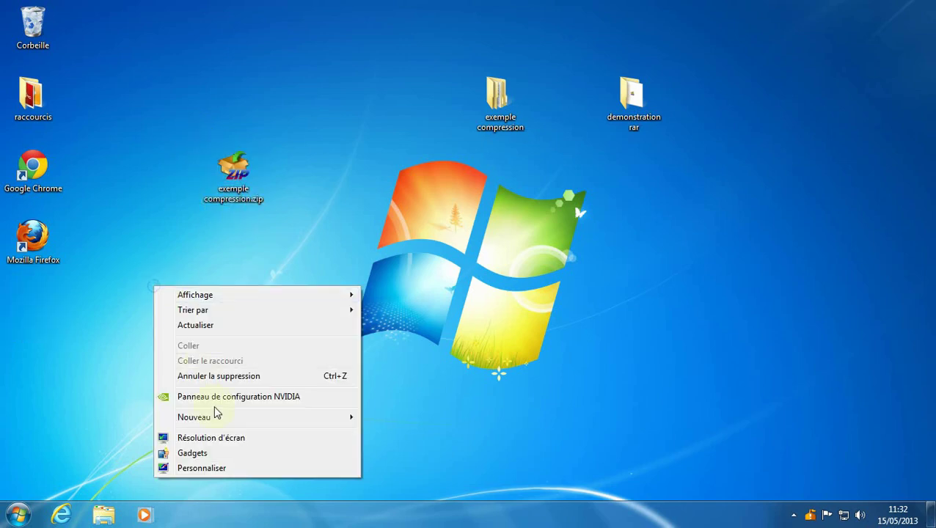
pyautogui.moveTo(225, 424)
pyautogui.click(402, 292)
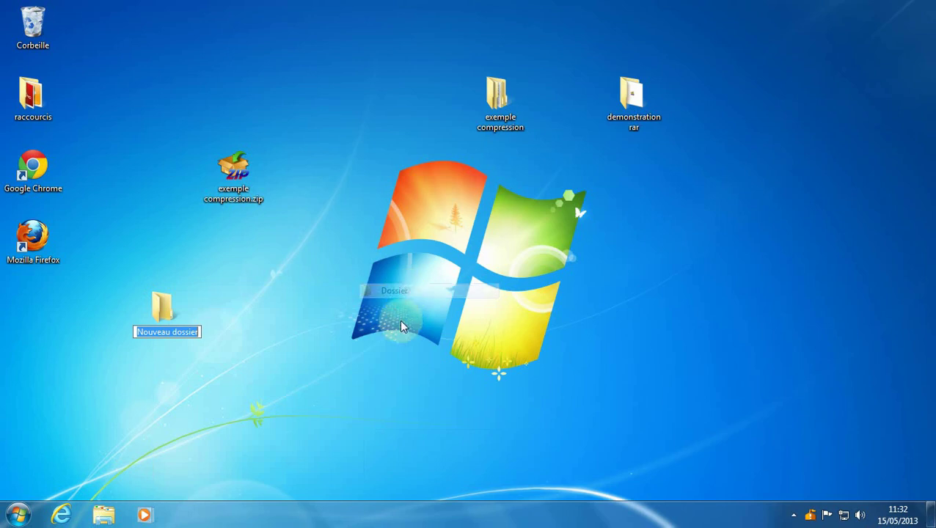
pyautogui.write('decompression')
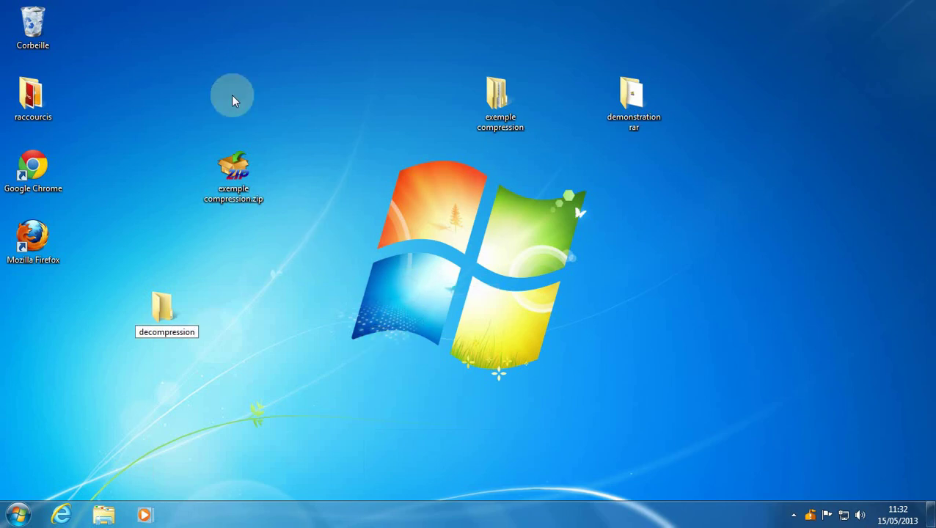
pyautogui.press('Return')
pyautogui.moveTo(237, 174); pyautogui.dragTo(171, 323)
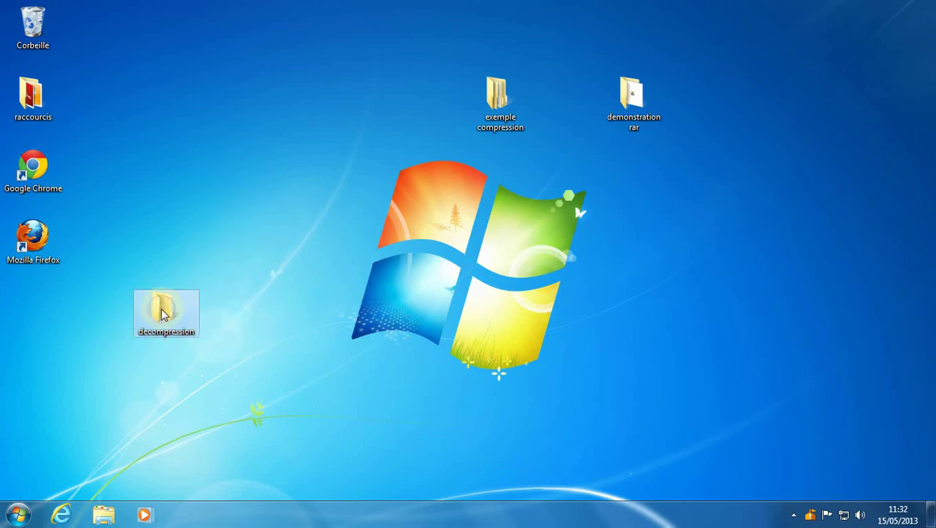
pyautogui.doubleClick(163, 312)
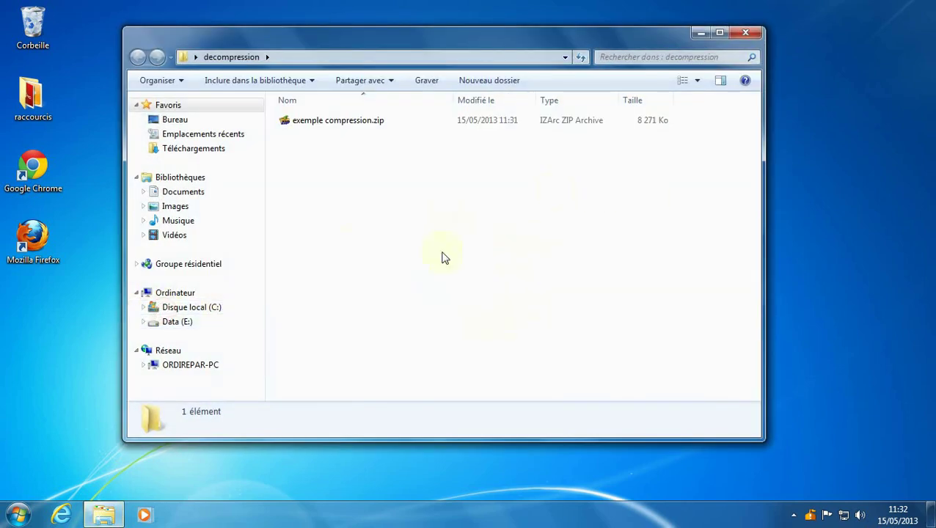
# Step: Try to extract exemple compression.zip to .\exemple compression with IZArc without providing the password
pyautogui.rightClick(314, 130)
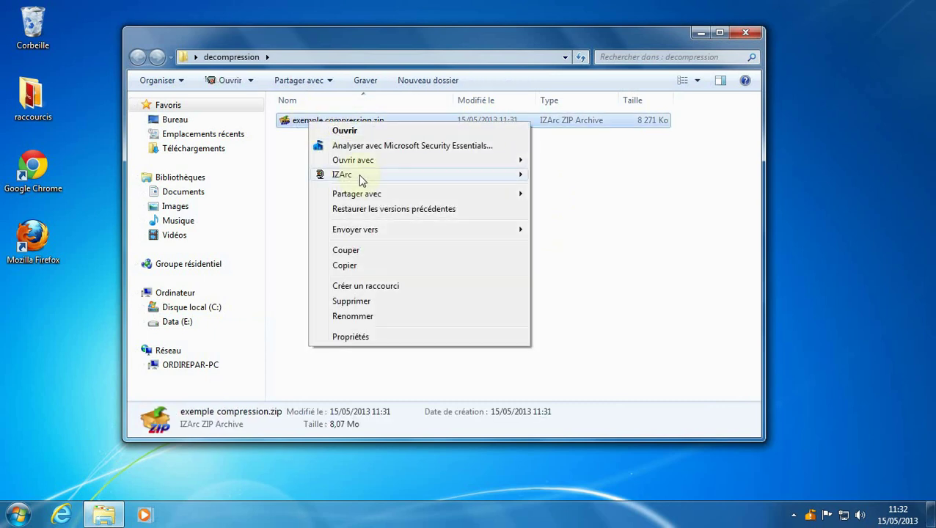
pyautogui.moveTo(357, 175)
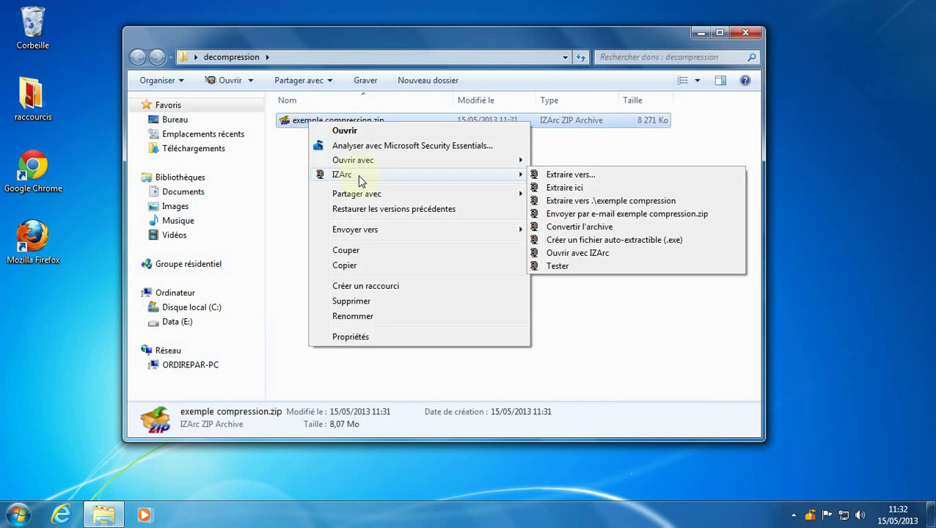
pyautogui.click(593, 201)
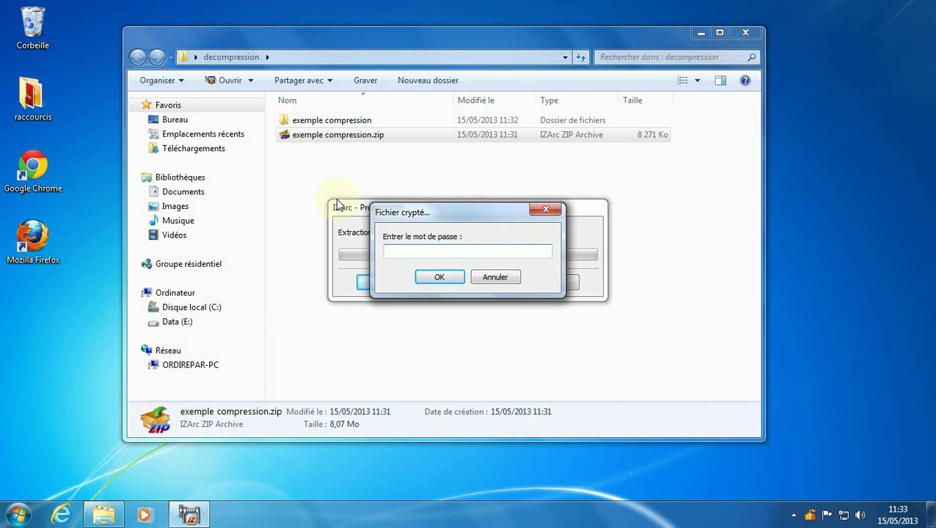
pyautogui.click(492, 280)
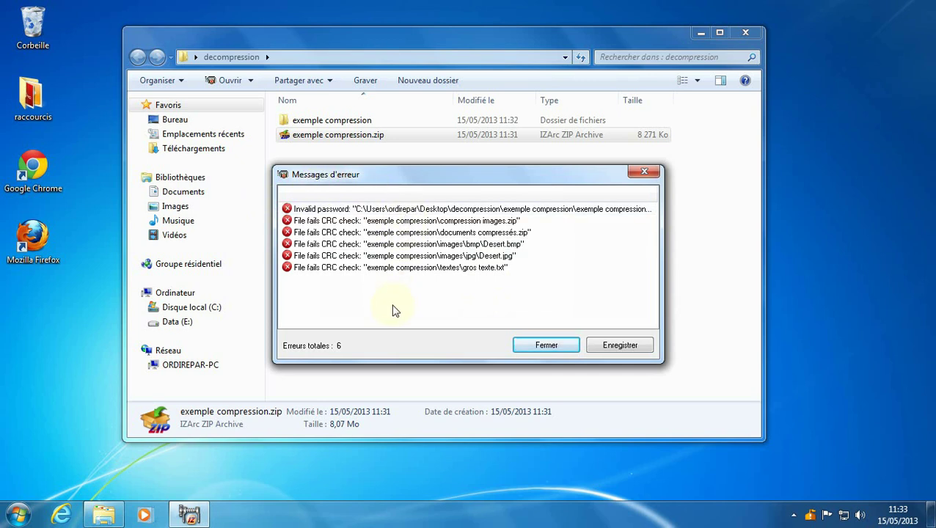
pyautogui.click(546, 345)
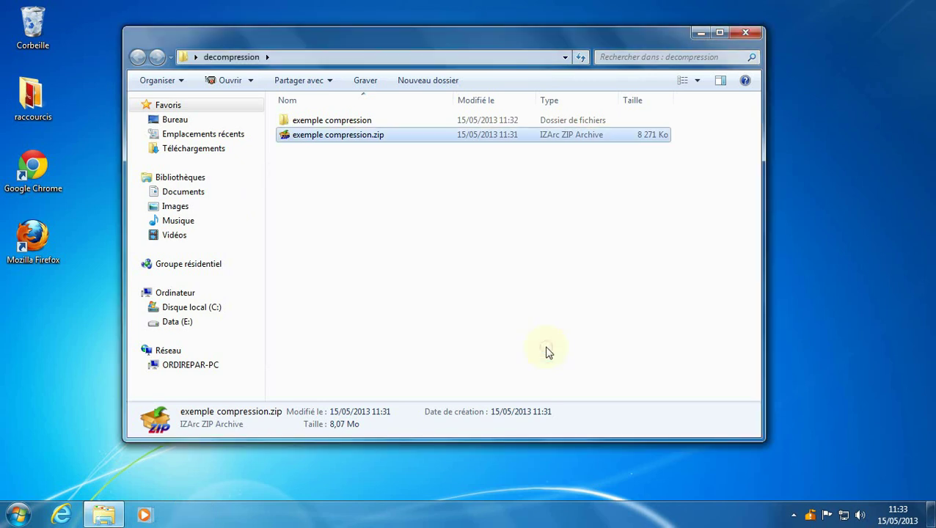
# Step: Check the contents of the exemple compression folder inside decompression, and return to the decompression folder
pyautogui.click(296, 123)
pyautogui.doubleClick(296, 123)
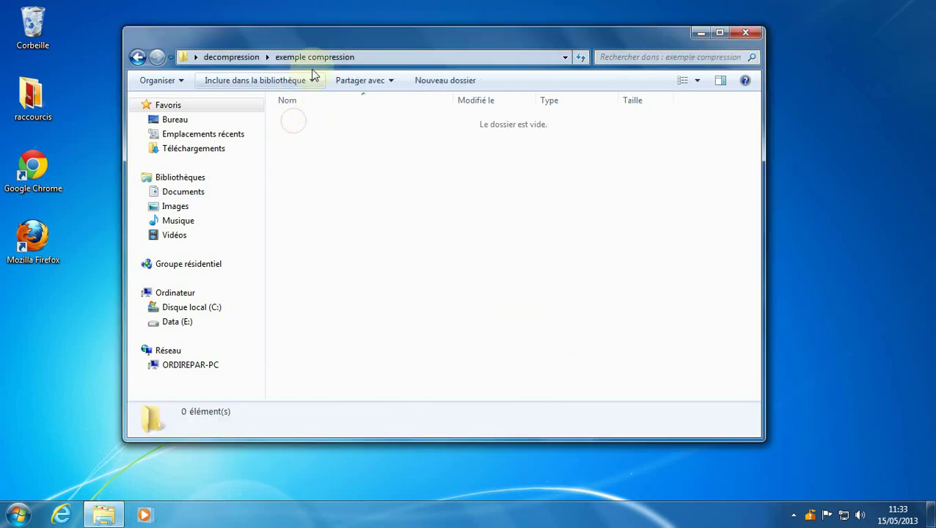
pyautogui.click(239, 57)
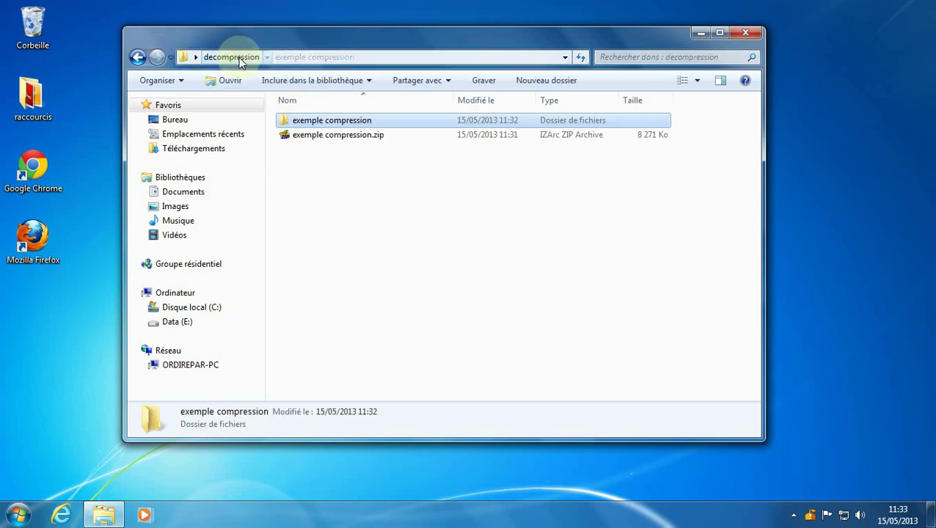
# Step: Extract exemple compression.zip to .\exemple compression with IZArc, supplying the archive password, and dismiss the error report
pyautogui.rightClick(291, 139)
pyautogui.moveTo(326, 194)
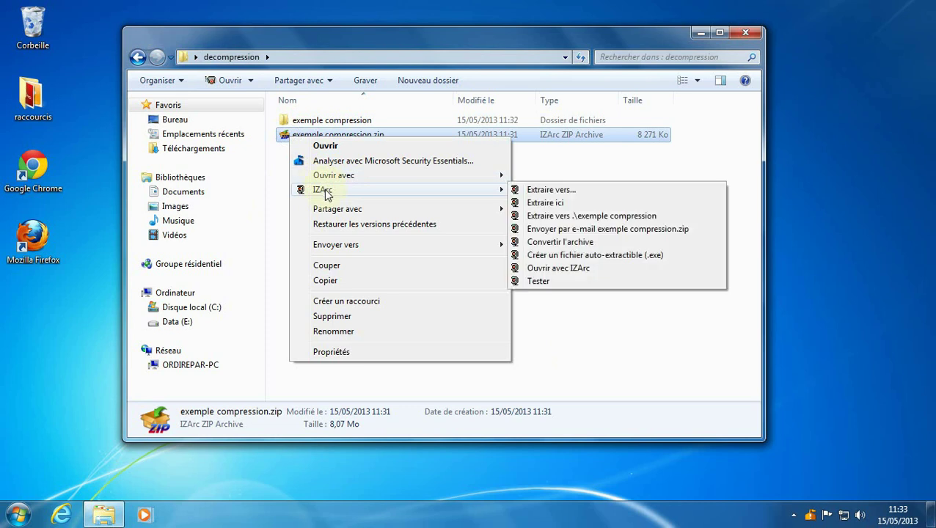
pyautogui.click(565, 217)
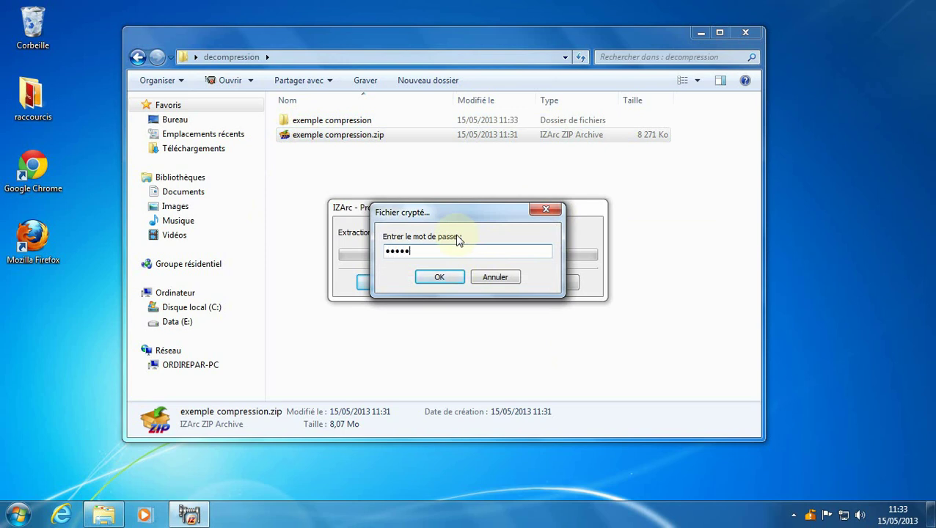
pyautogui.press('Return')
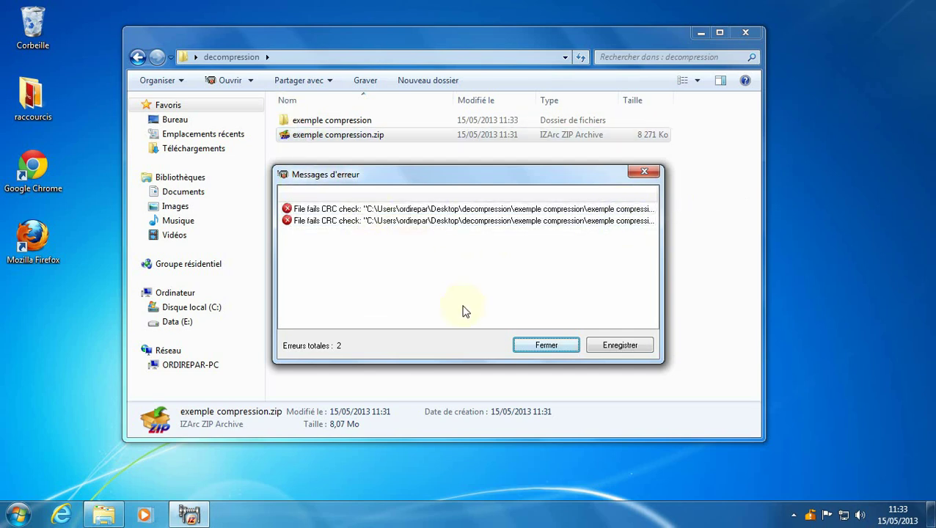
pyautogui.click(546, 348)
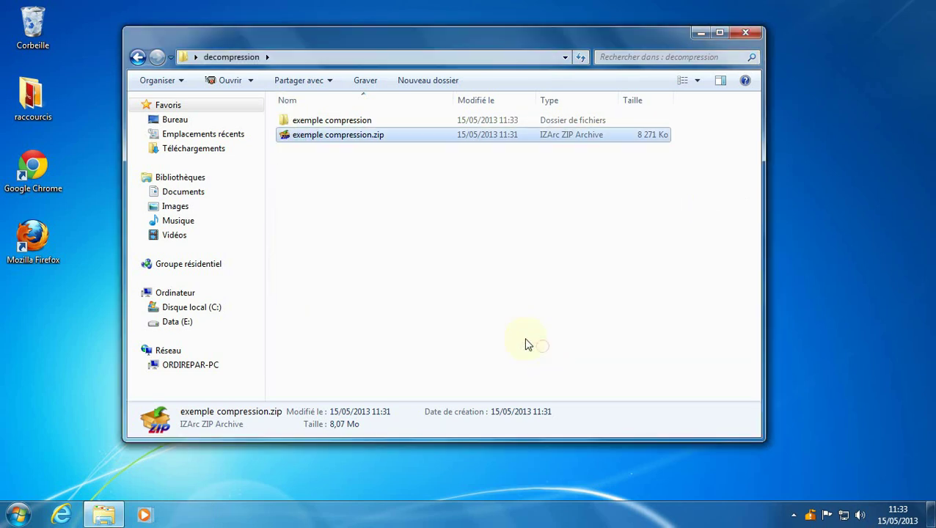
# Step: Examine the extracted exemple compression folder, including its images and bmp subfolders, and return to the decompression folder
pyautogui.click(285, 124)
pyautogui.doubleClick(286, 124)
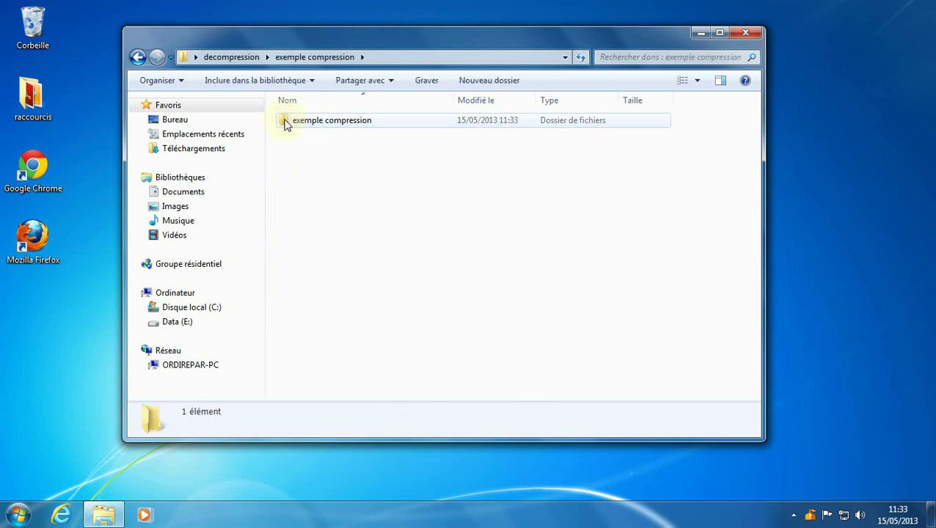
pyautogui.doubleClick(288, 123)
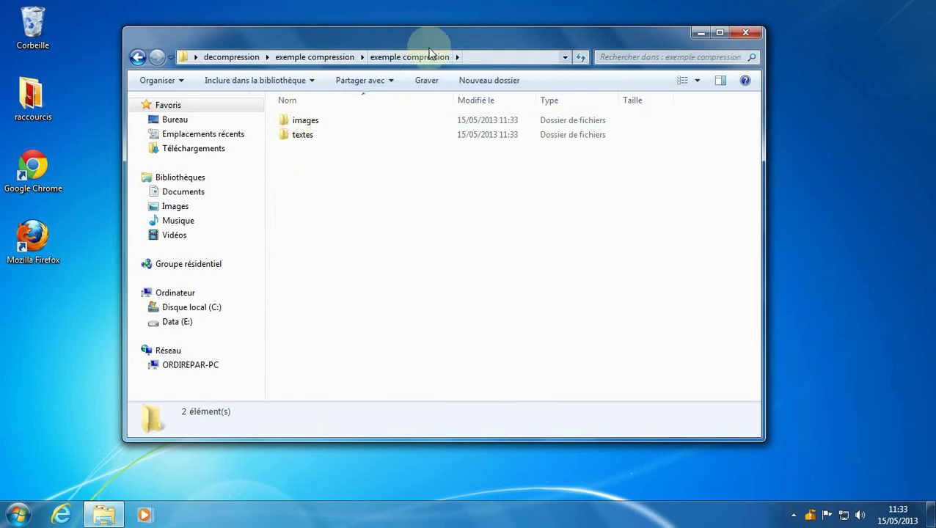
pyautogui.doubleClick(289, 119)
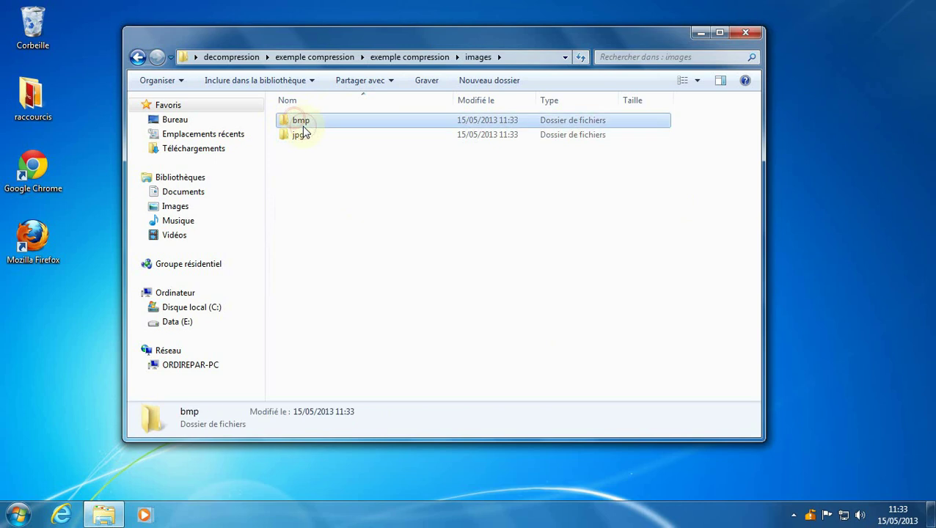
pyautogui.doubleClick(299, 121)
pyautogui.click(478, 58)
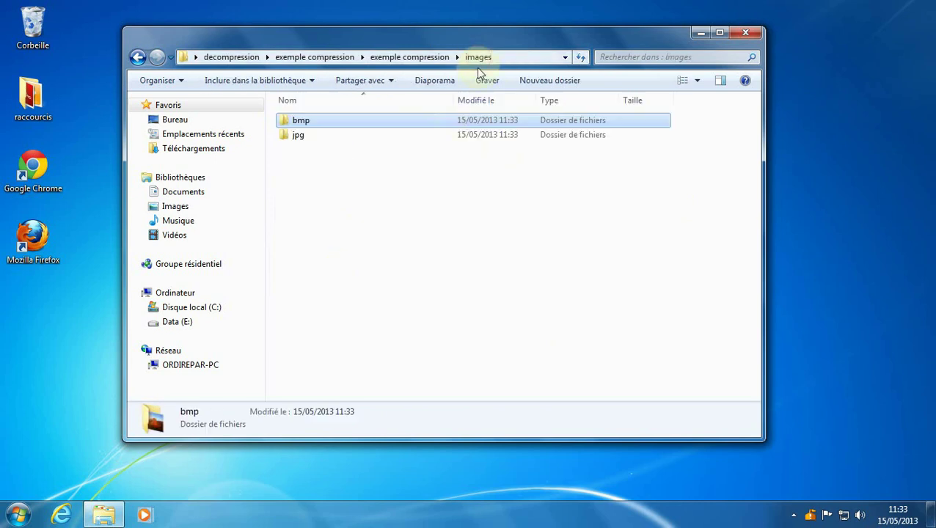
pyautogui.click(438, 59)
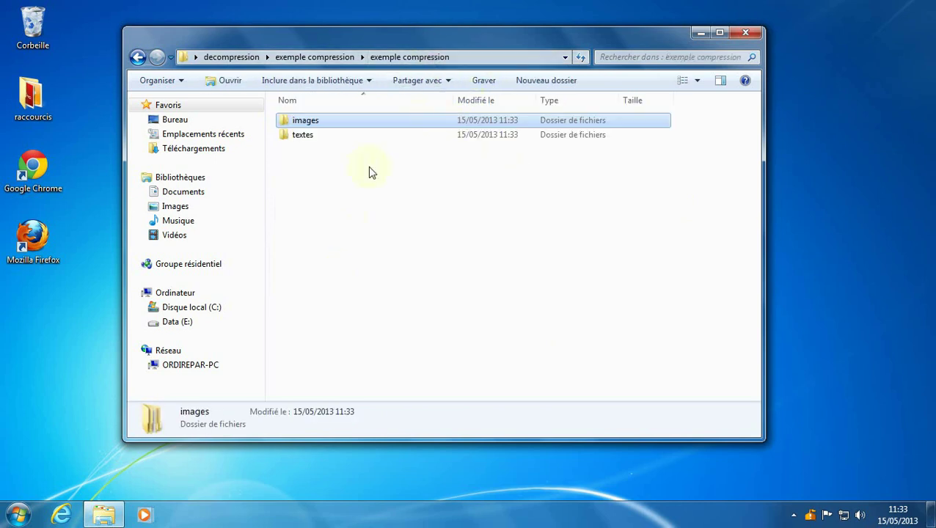
pyautogui.click(334, 56)
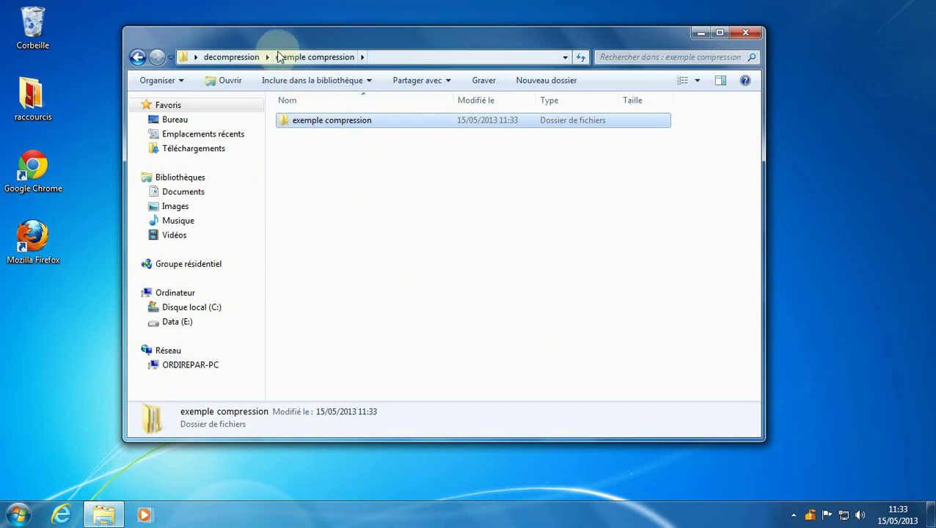
pyautogui.click(228, 56)
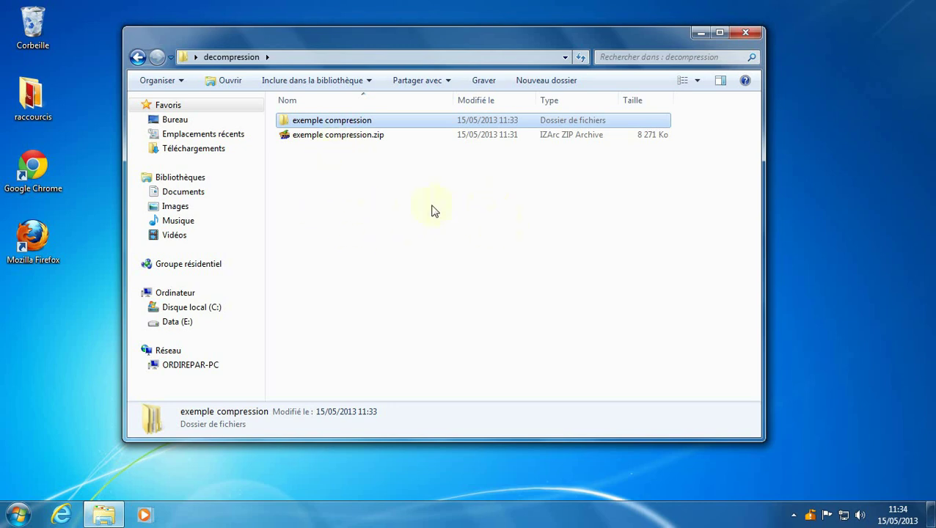
# Step: Close the decompression folder window and reposition the decompression folder on the desktop in line with the exemple compression folder
pyautogui.click(336, 163)
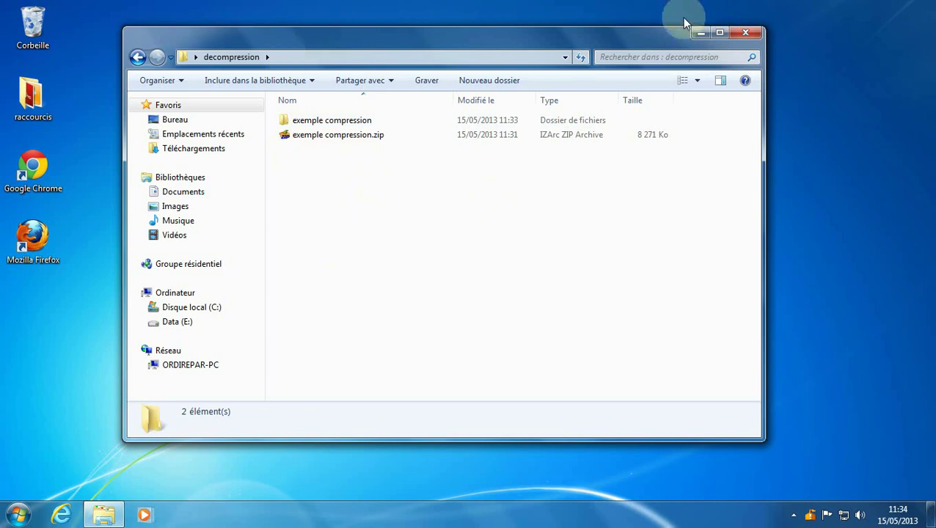
pyautogui.click(746, 33)
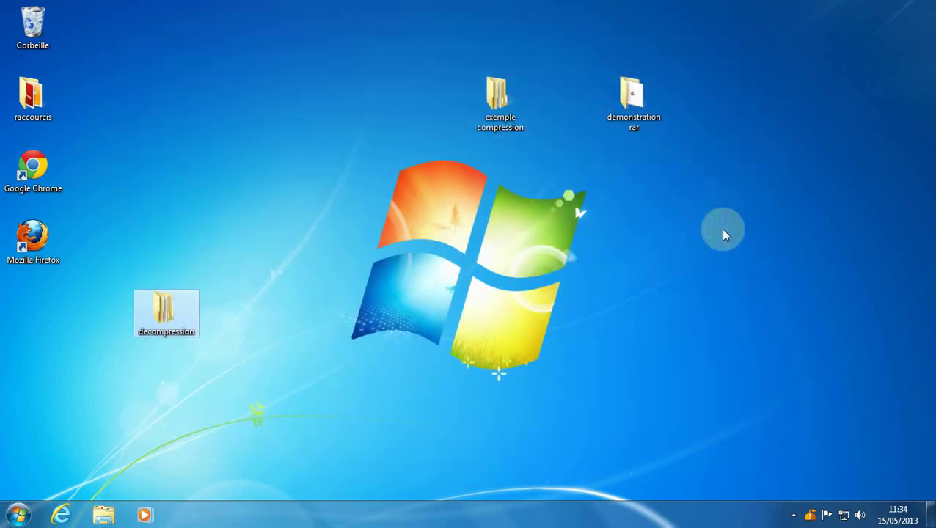
pyautogui.moveTo(185, 325); pyautogui.dragTo(315, 106)
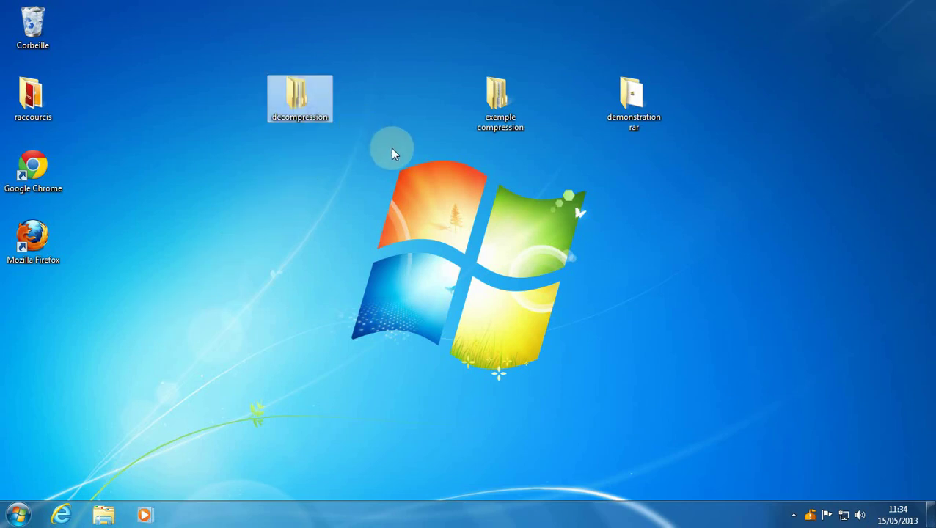